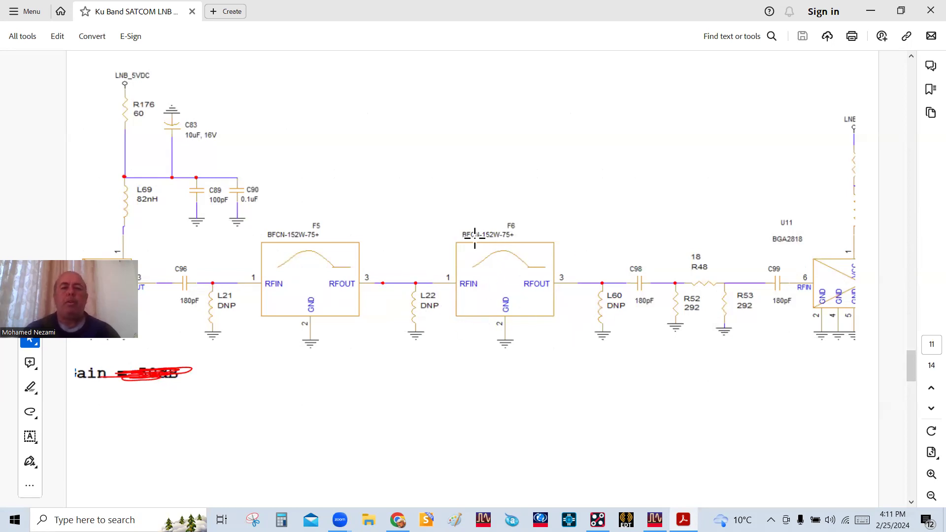
Review the BFCN-152W-75+ datasheet page, and switch to OrCAD PCB Designer to view the IF filter area of the board
scroll(559, 285, down, 1)
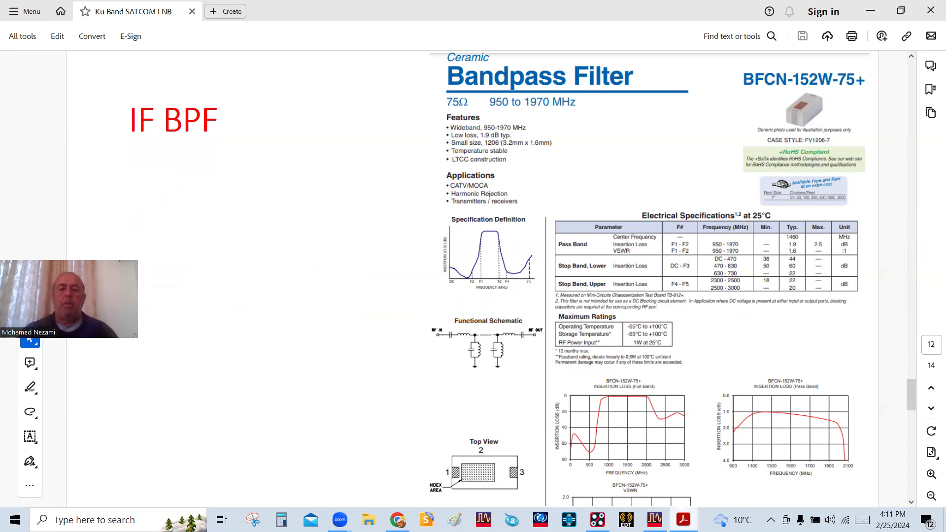
mouse_move(598, 520)
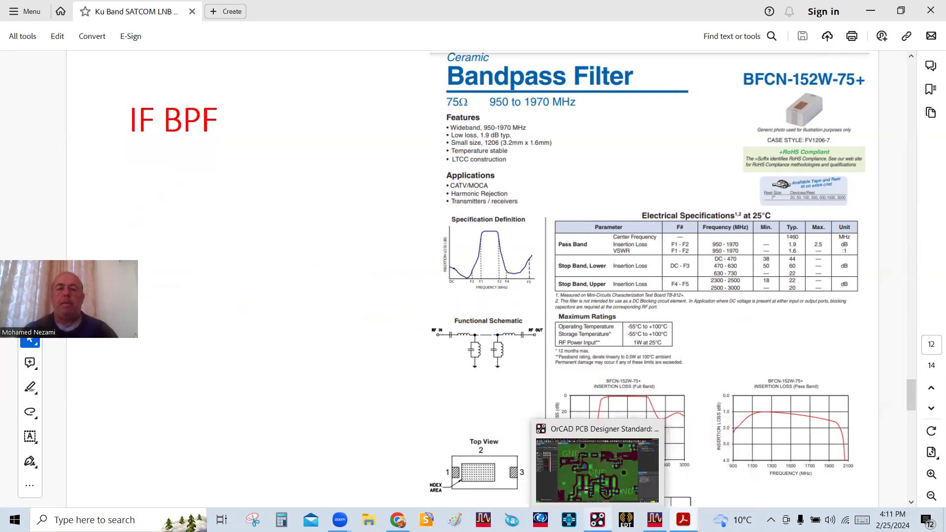
click(598, 485)
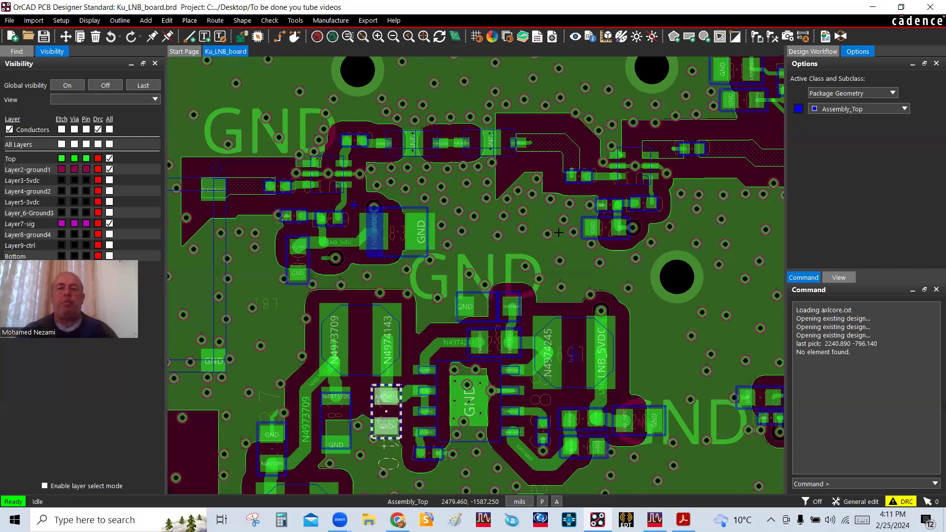
scroll(558, 232, down, 2)
scroll(448, 381, up, 3)
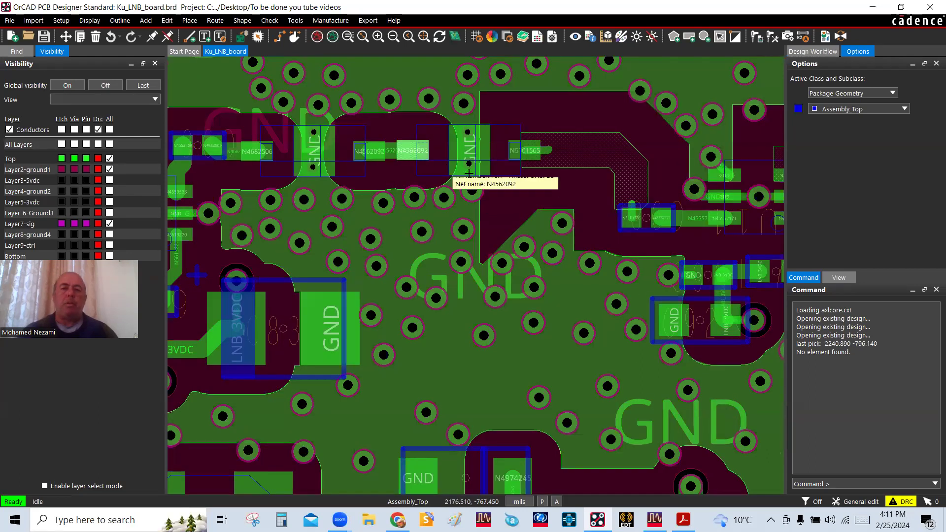
Restrict the object find filter to Symbols and identify the F6 ceramic band-pass filter on the board
click(25, 53)
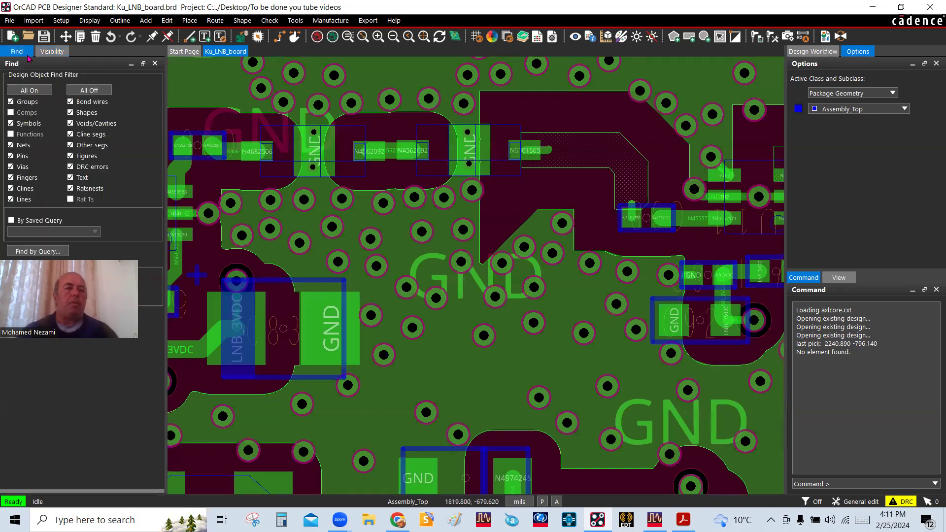
click(90, 90)
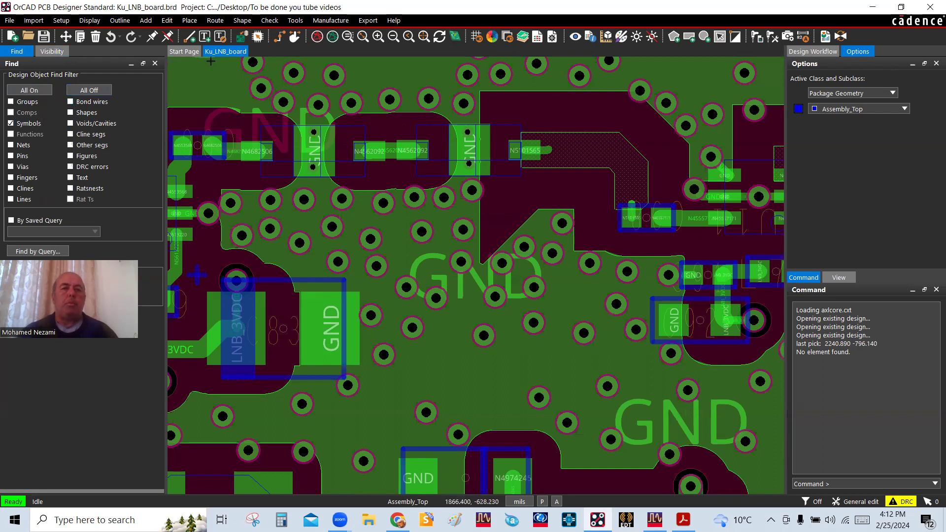
click(462, 160)
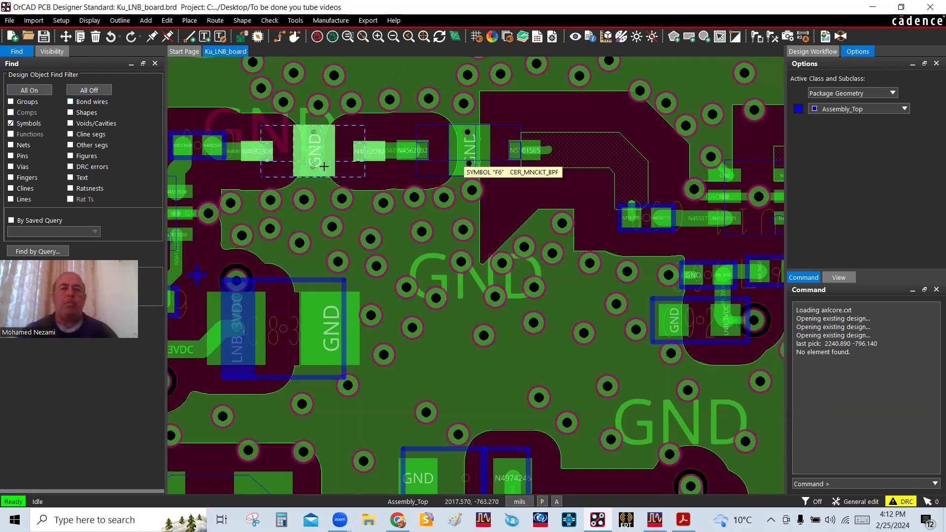
Examine the F5 and F6 band-pass filter footprints and the routing that surrounds them
scroll(380, 172, down, 2)
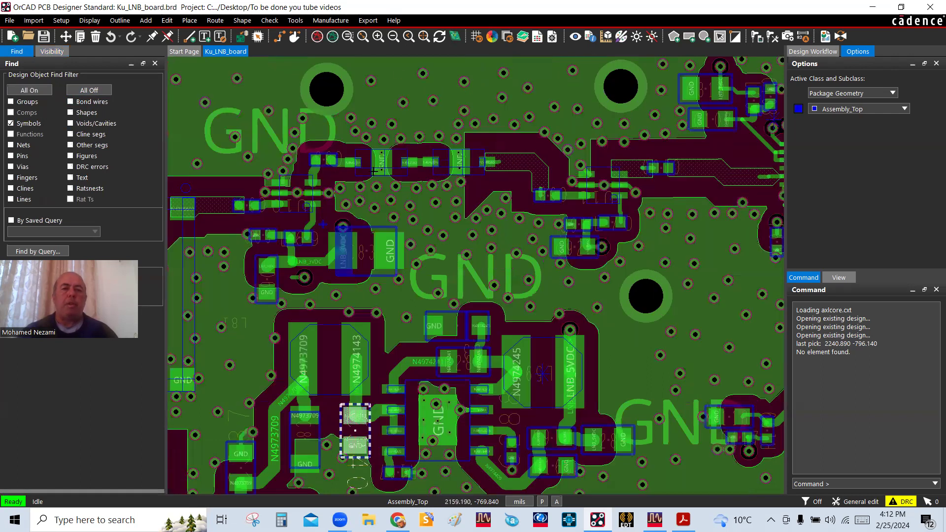
scroll(375, 171, up, 2)
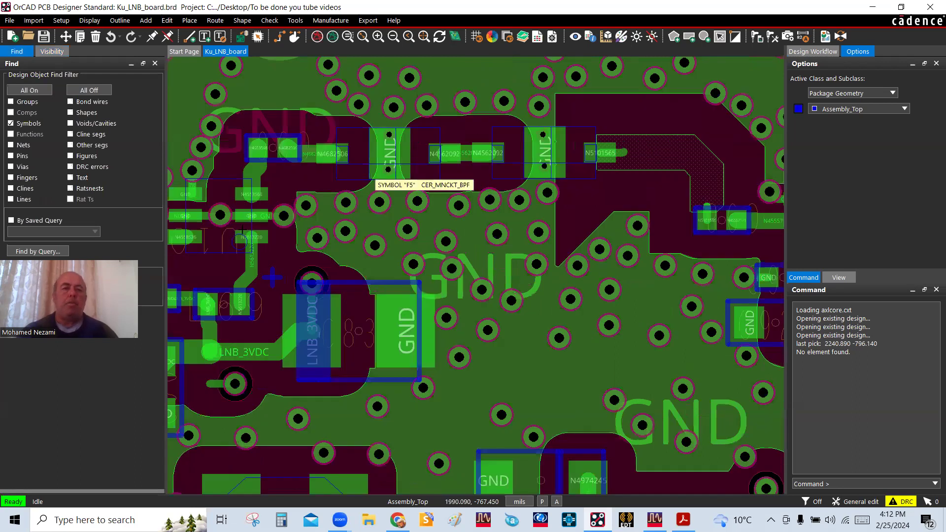
click(339, 148)
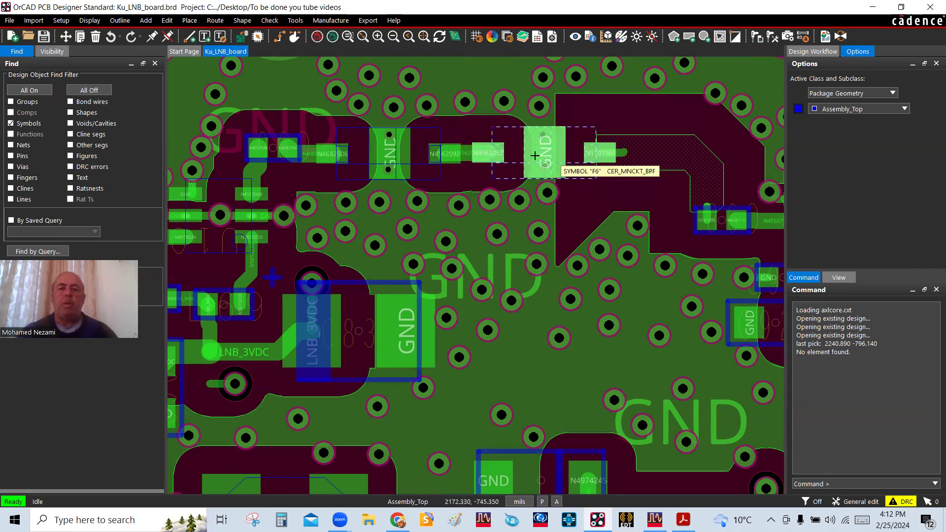
scroll(535, 156, down, 2)
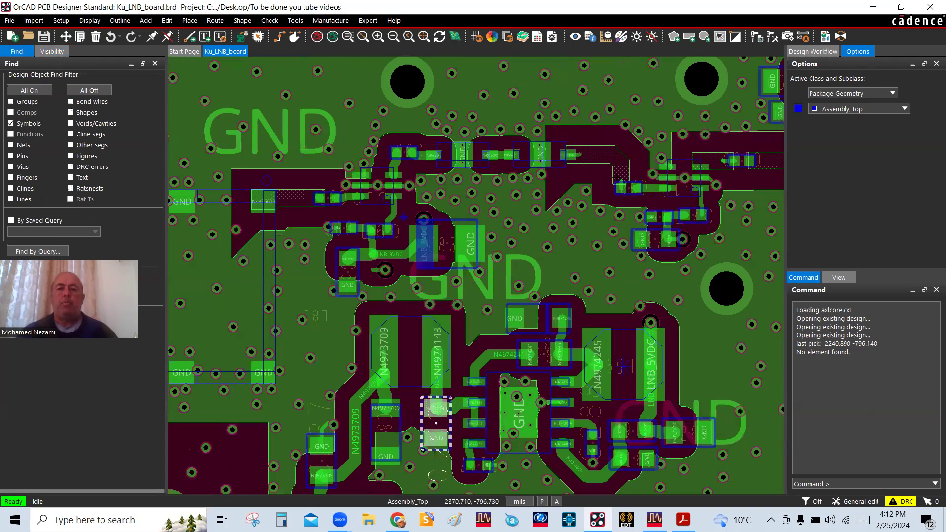
scroll(617, 177, up, 2)
scroll(566, 129, down, 2)
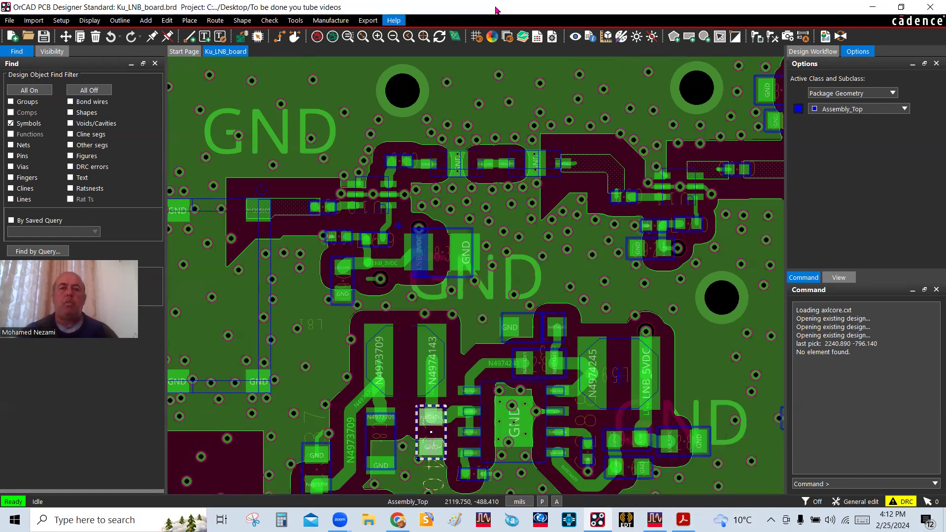
Switch to Advanced Design System and open the odbjob board layout
click(370, 21)
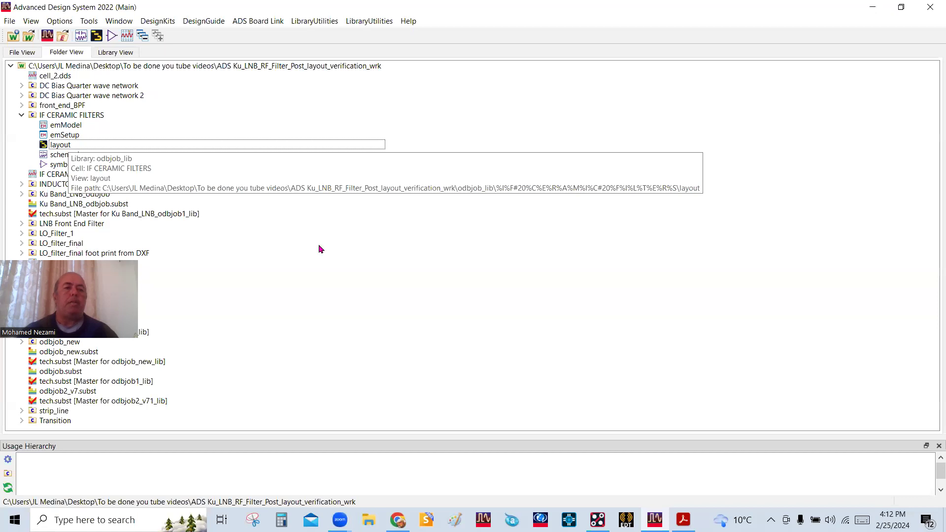
double_click(98, 301)
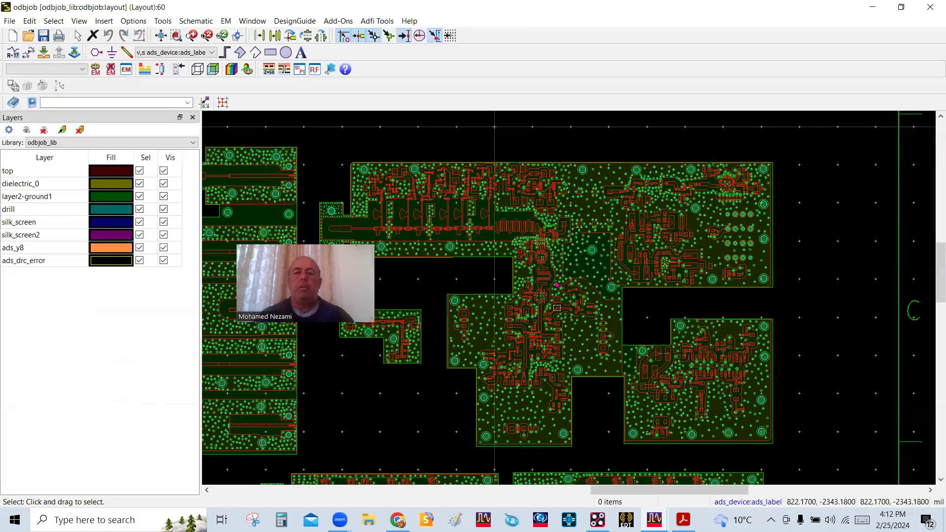
scroll(556, 282, up, 3)
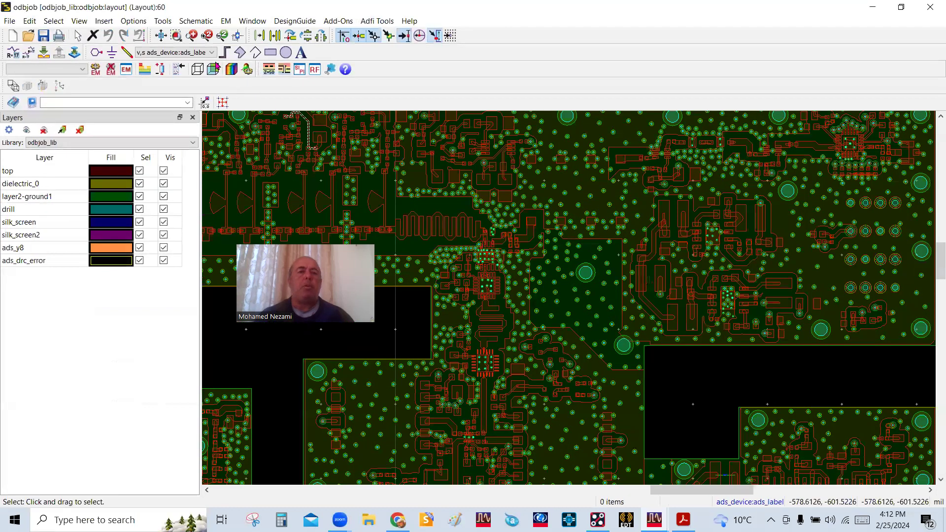
Set the entry layer of the odbjob layout to top:drawing
click(194, 53)
click(194, 62)
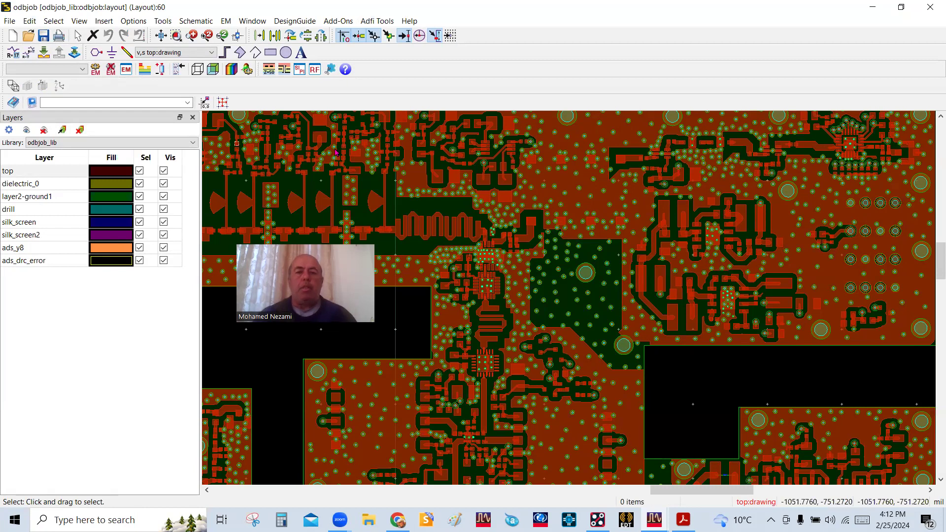
scroll(485, 256, up, 1)
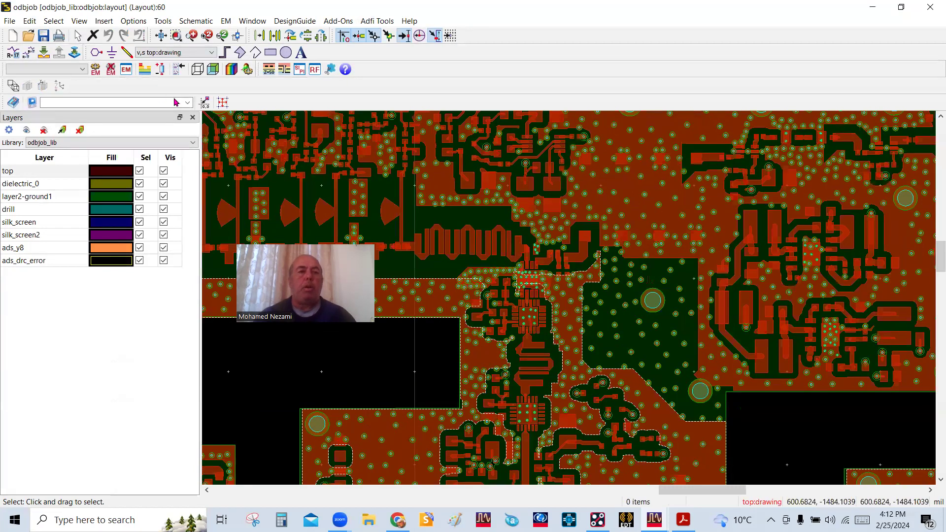
Open the tech substrate, check the properties of its Rogers_RO4003 dielectric layer and close the substrate window
click(145, 70)
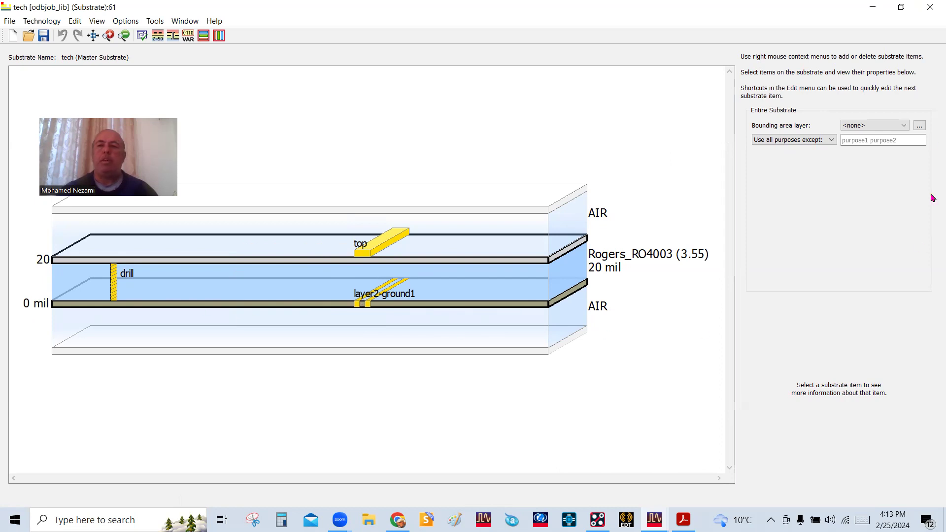
click(525, 290)
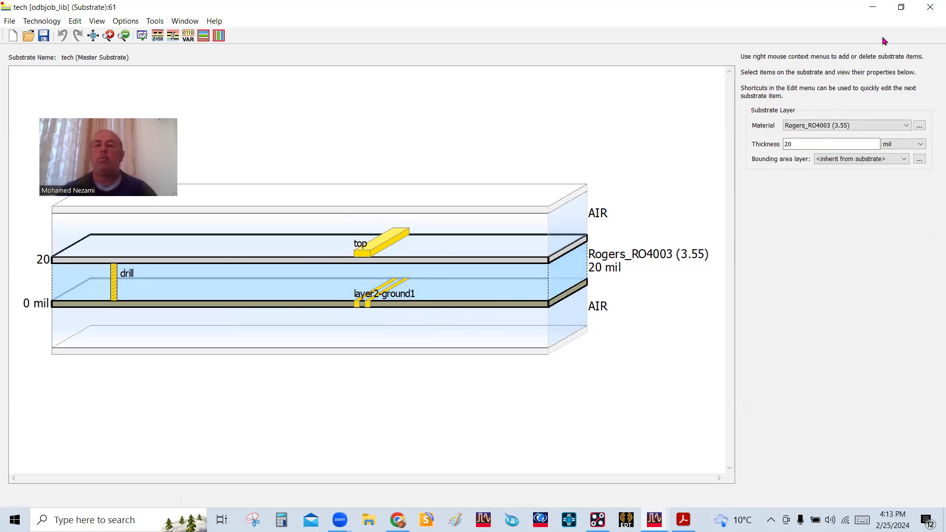
click(928, 10)
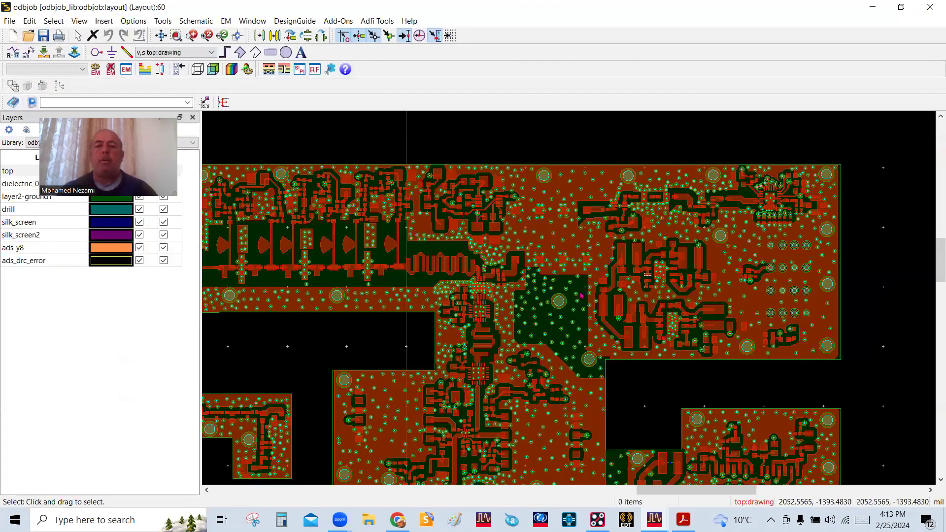
Draw a rectangle on the drill:drawing layer enclosing the two IF filters and their adjoining traces, extending past the board's upper edge
scroll(601, 197, up, 2)
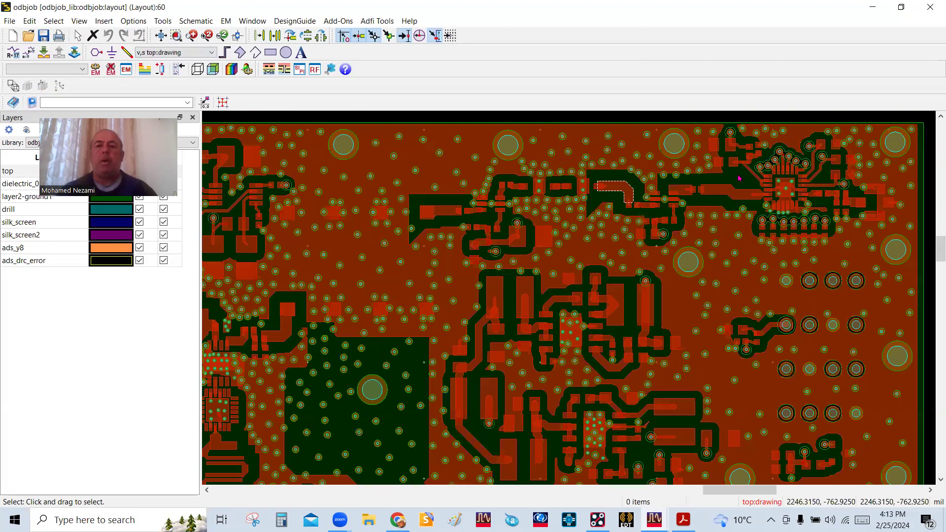
scroll(661, 233, up, 2)
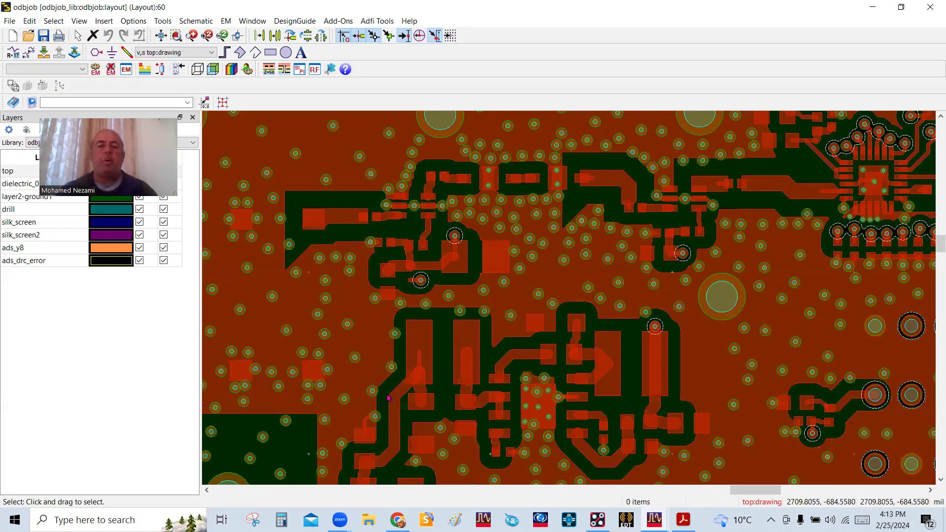
scroll(431, 339, down, 2)
scroll(512, 337, down, 1)
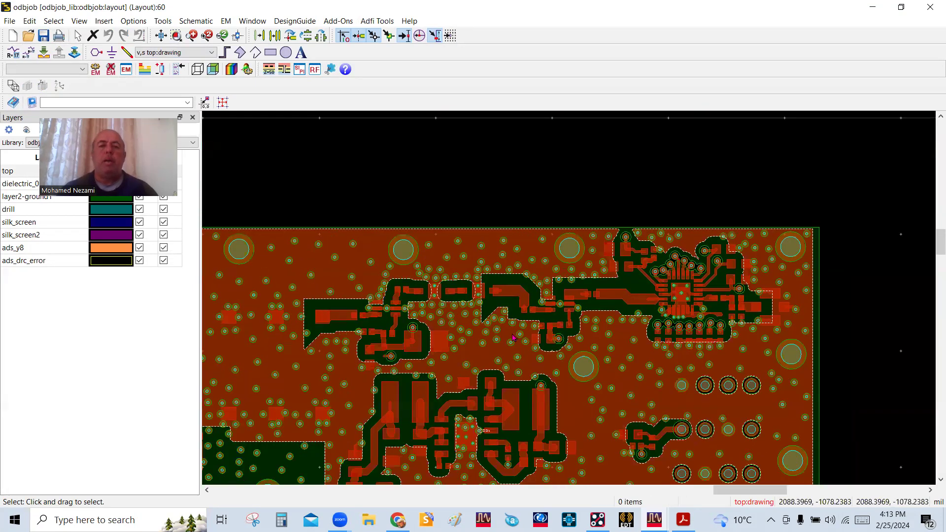
scroll(513, 338, up, 1)
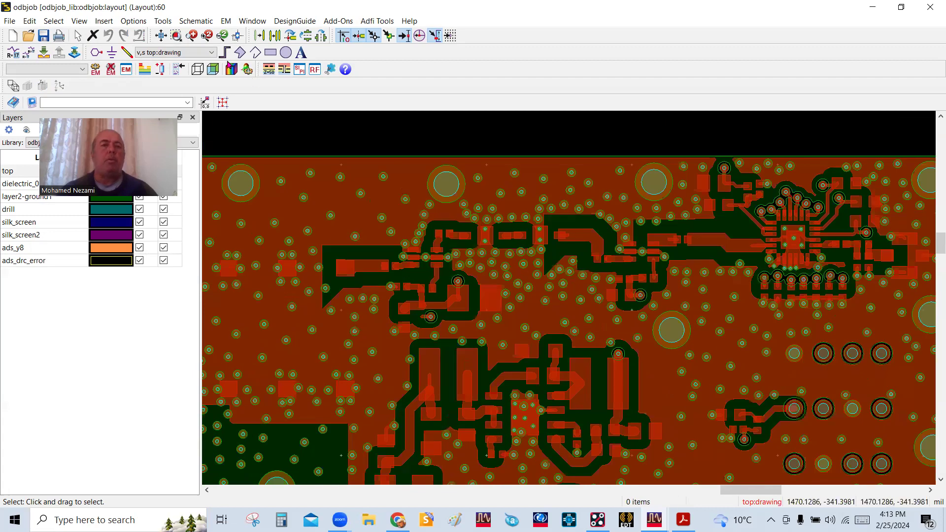
click(197, 52)
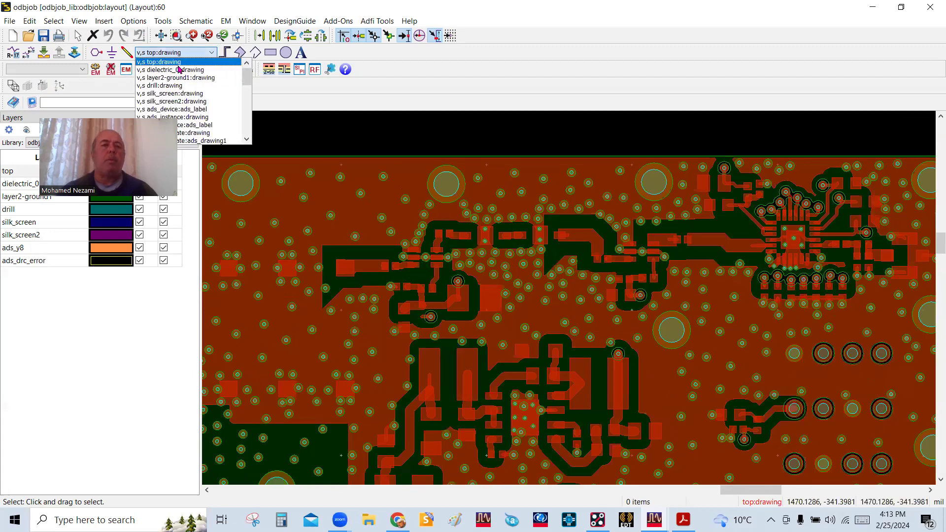
click(171, 86)
click(271, 52)
click(401, 122)
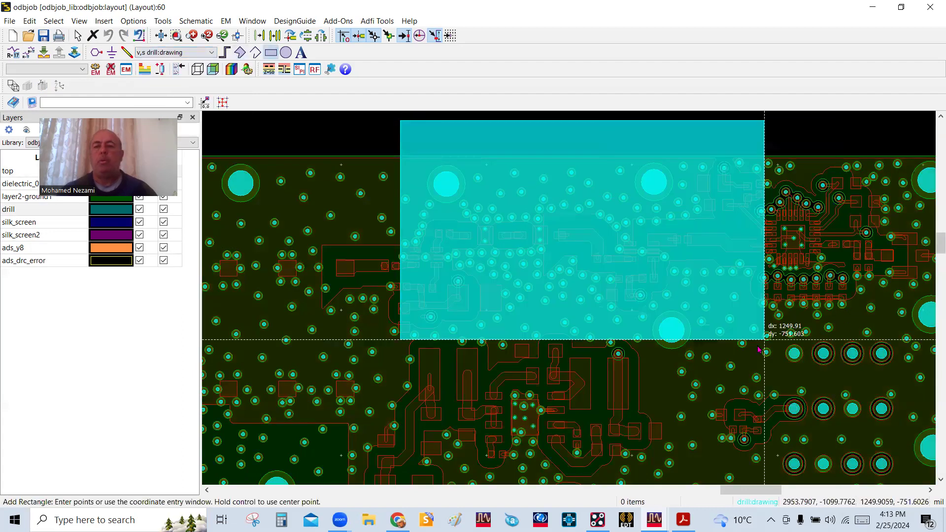
click(788, 337)
right_click(294, 123)
Select the rectangle and use the EM cookie cutter to extract the enclosed filter section into a separate layout cell
click(415, 130)
click(429, 127)
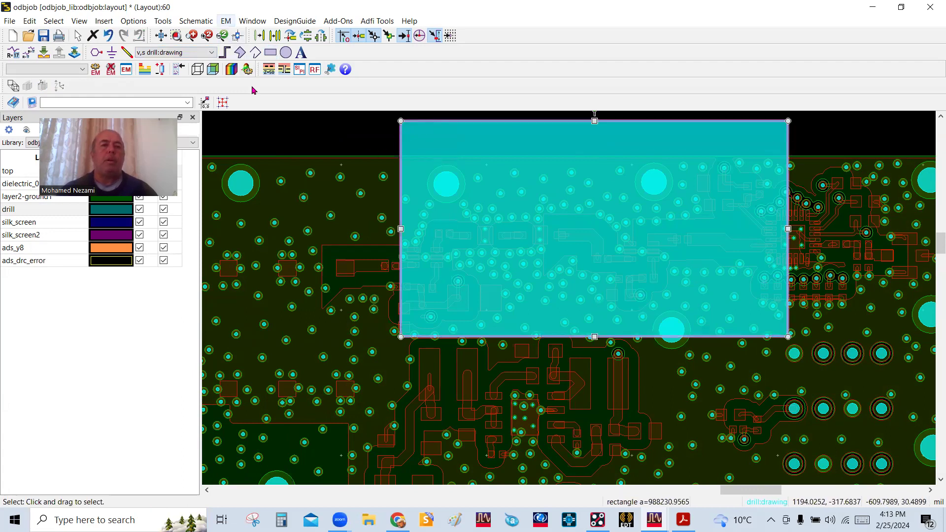
click(226, 21)
mouse_move(266, 216)
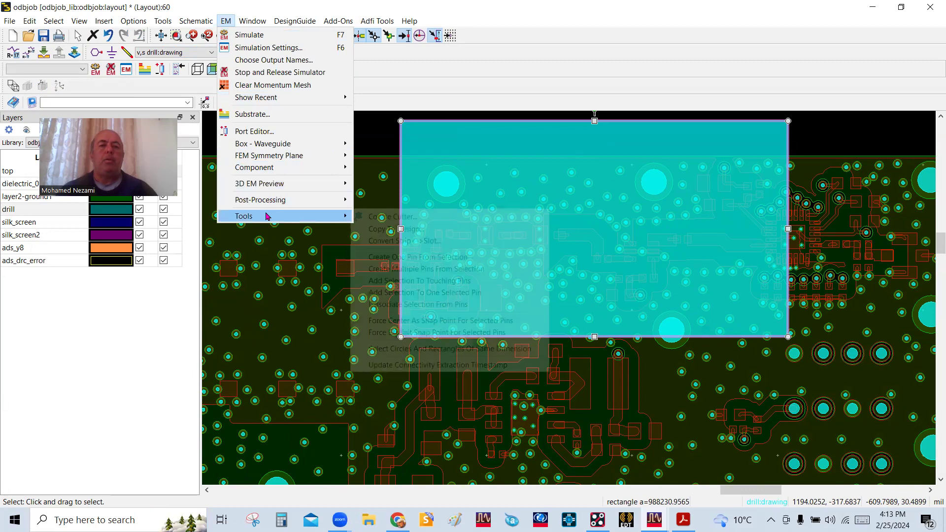
click(392, 219)
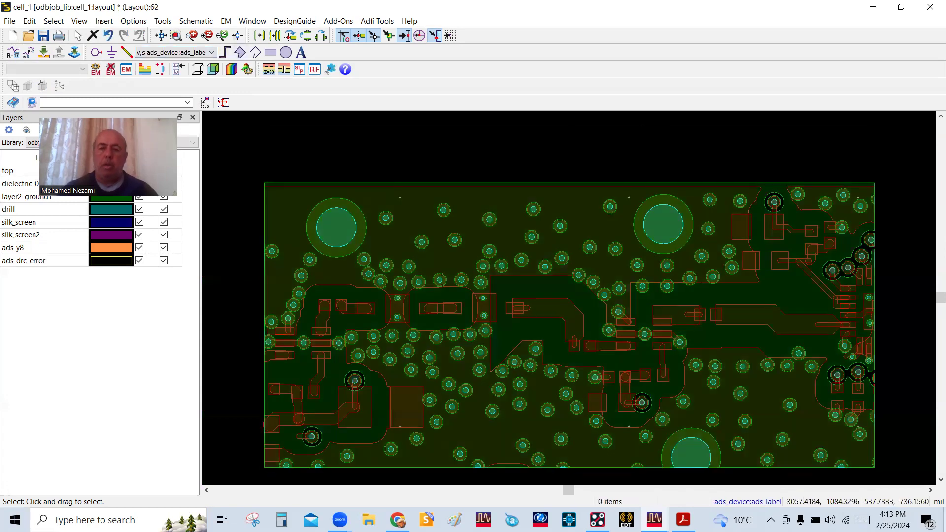
Set the entry layer of the extracted cell_1 layout to top:drawing
scroll(541, 288, down, 1)
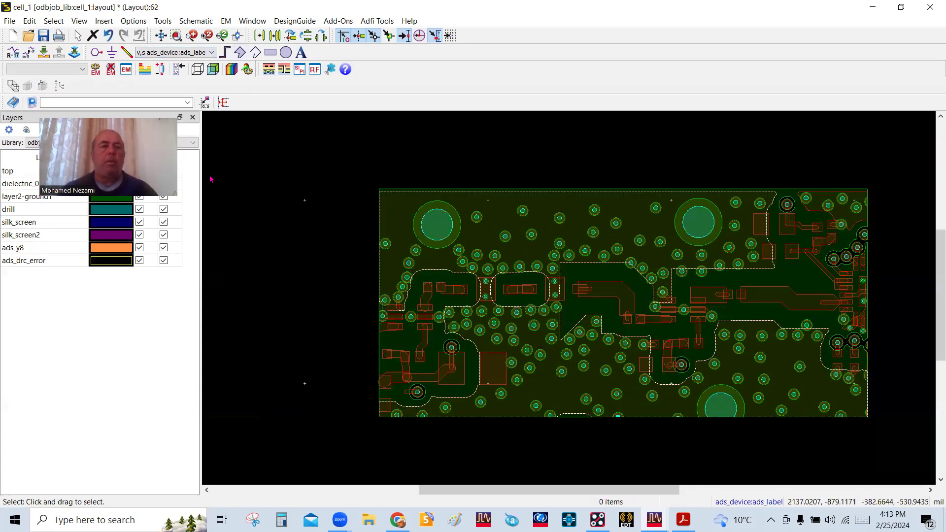
click(211, 52)
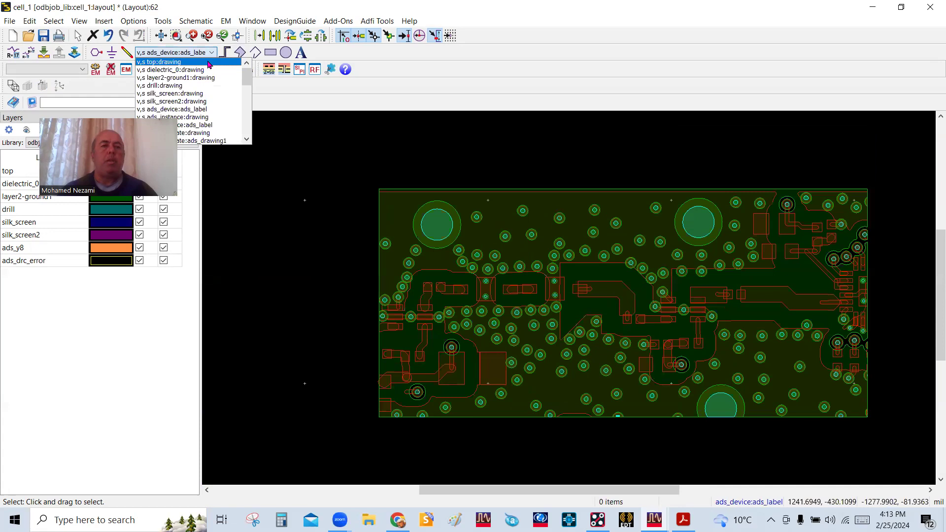
click(202, 62)
scroll(679, 362, up, 1)
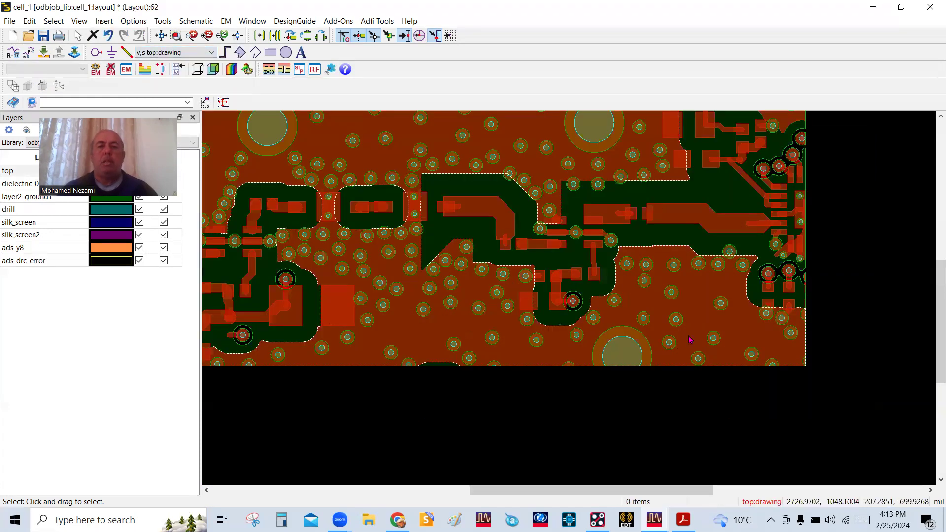
scroll(614, 312, down, 1)
scroll(494, 296, down, 1)
scroll(501, 275, up, 2)
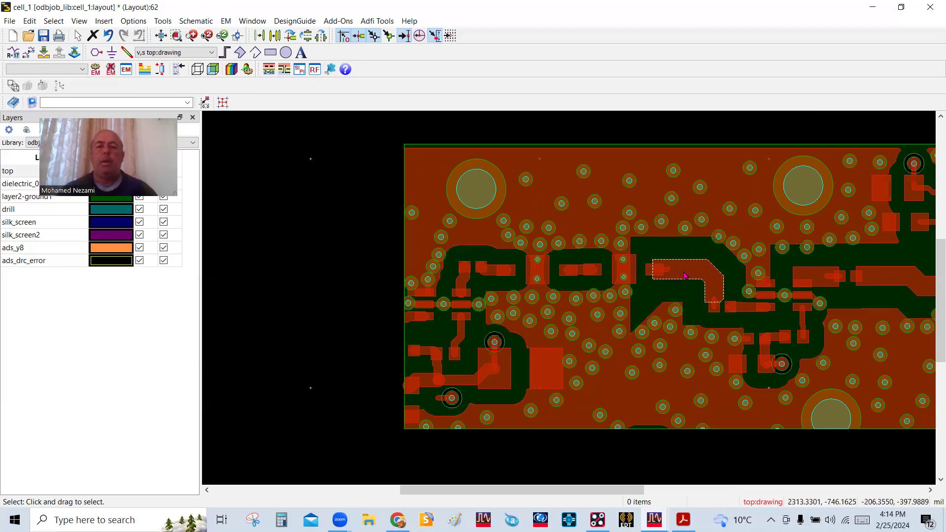
Examine the extracted filter section in 3D from several angles and return to the flat layout view
scroll(561, 318, down, 1)
drag(558, 315, 563, 251)
scroll(577, 237, up, 3)
scroll(580, 297, down, 4)
drag(561, 303, 578, 351)
scroll(576, 306, up, 3)
scroll(582, 311, down, 3)
drag(614, 322, 620, 391)
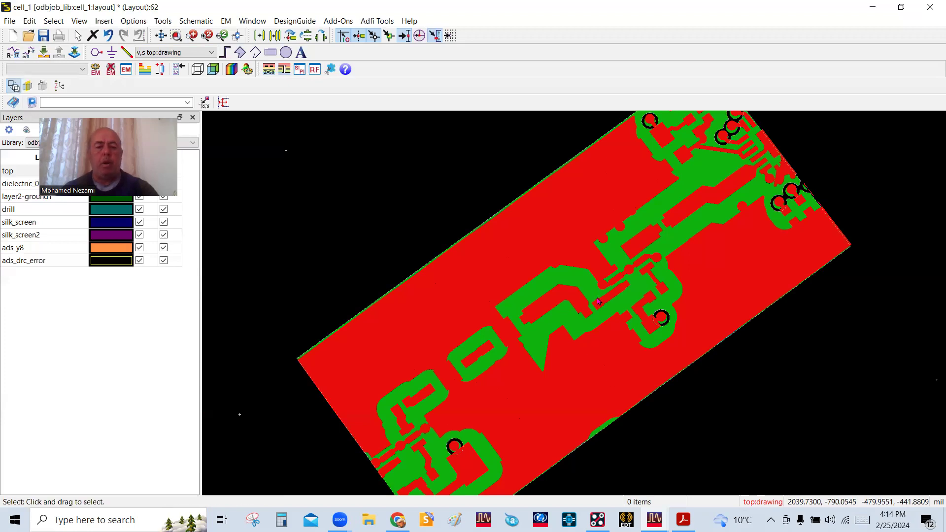
key(Escape)
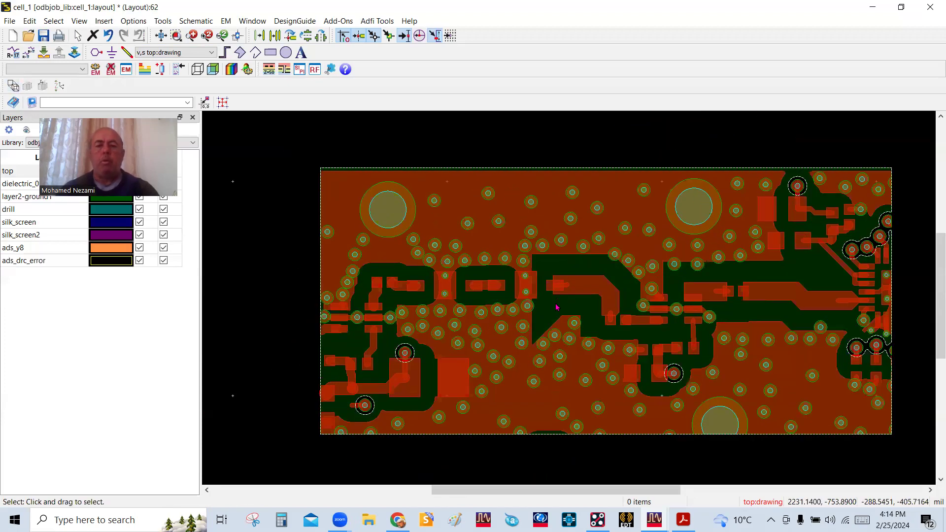
Look over the extracted filter section in the cell_1 layout and view its substrate stack-up
scroll(542, 308, up, 1)
drag(485, 310, 617, 296)
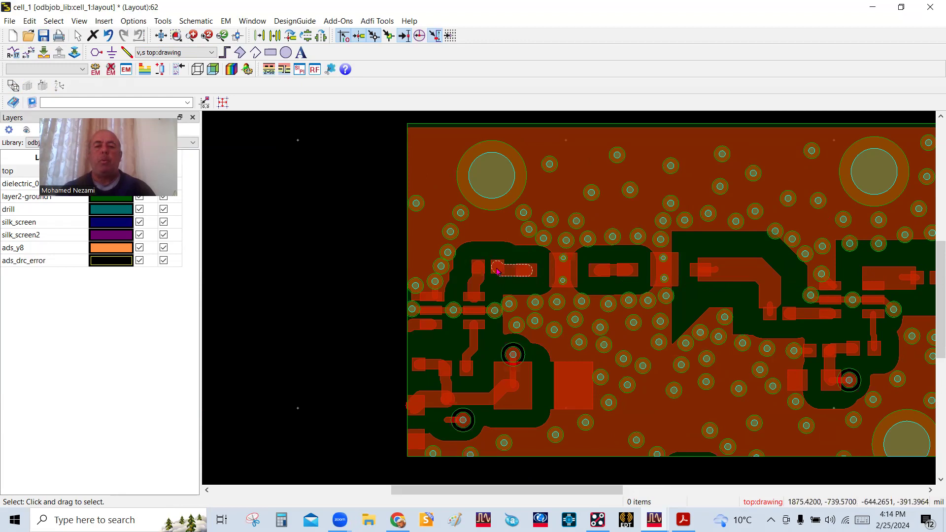
scroll(725, 149, down, 2)
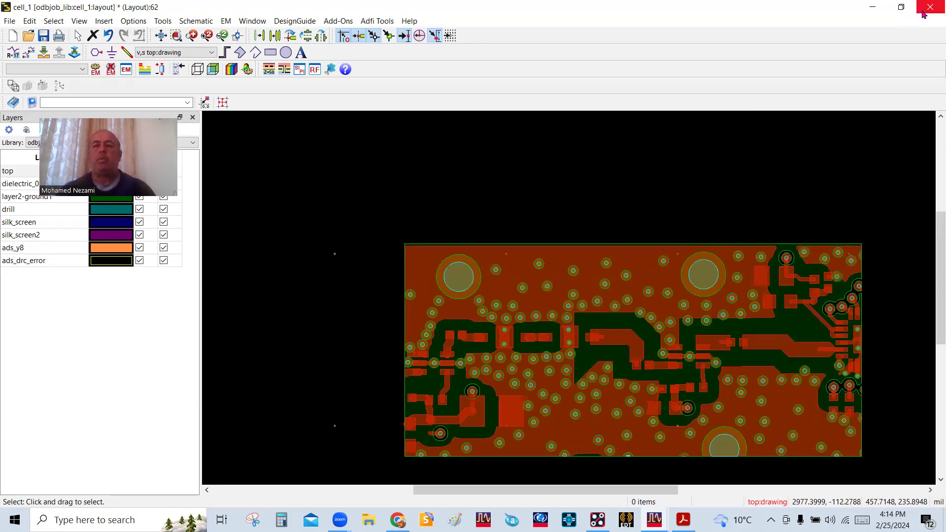
scroll(612, 352, up, 1)
scroll(583, 315, down, 1)
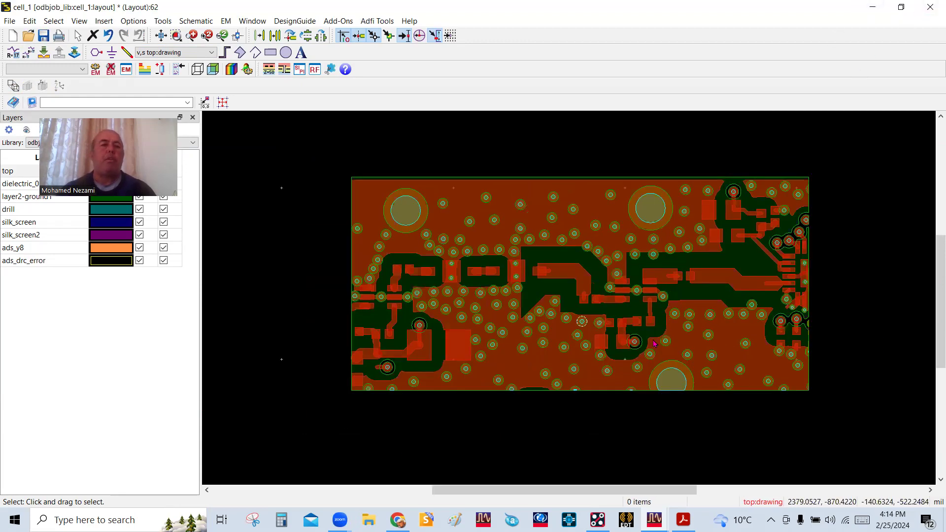
click(145, 69)
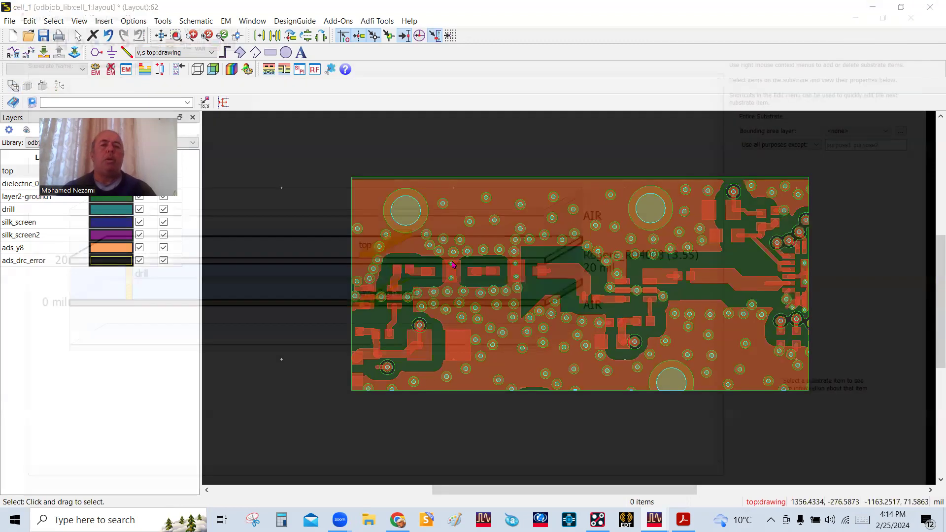
Place six numbered dot pins, P1 to P6, on top:drawing at both ends of the input, middle and output traces around the two filters
scroll(565, 313, up, 2)
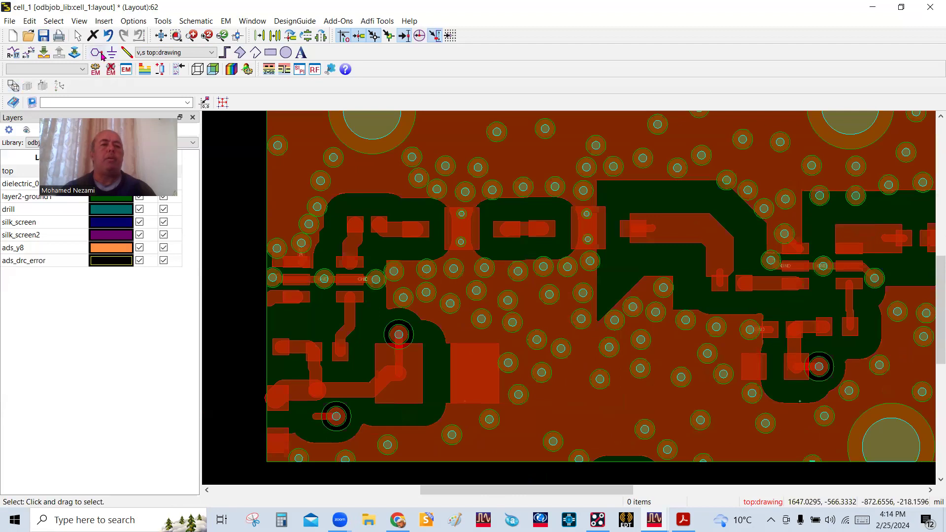
click(173, 53)
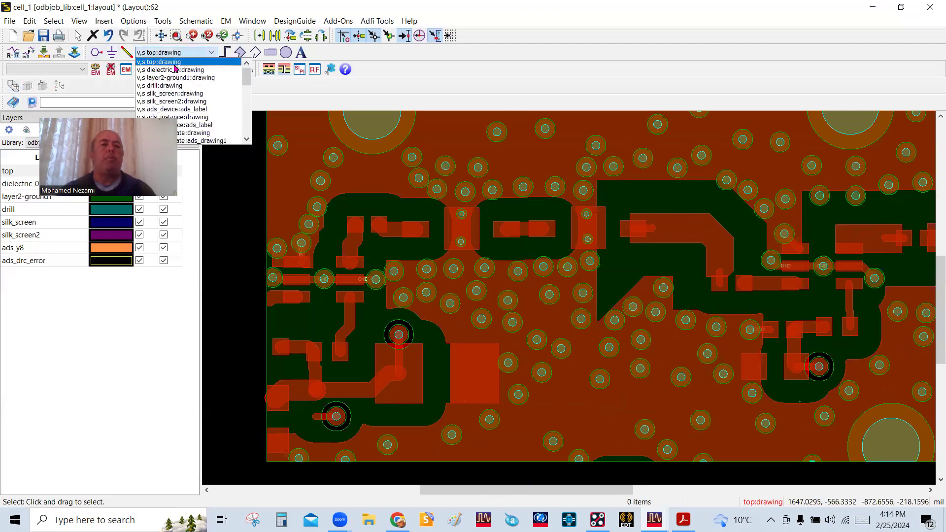
click(174, 63)
click(98, 54)
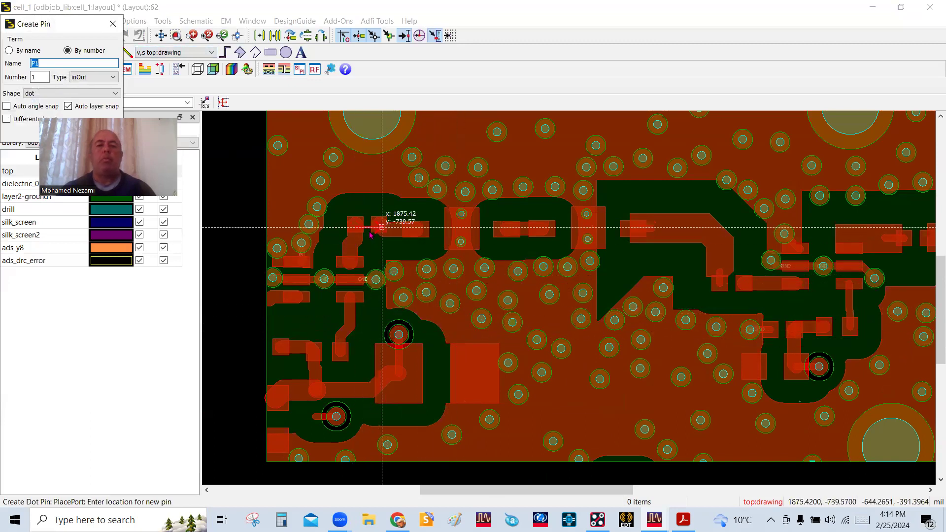
click(382, 227)
click(424, 229)
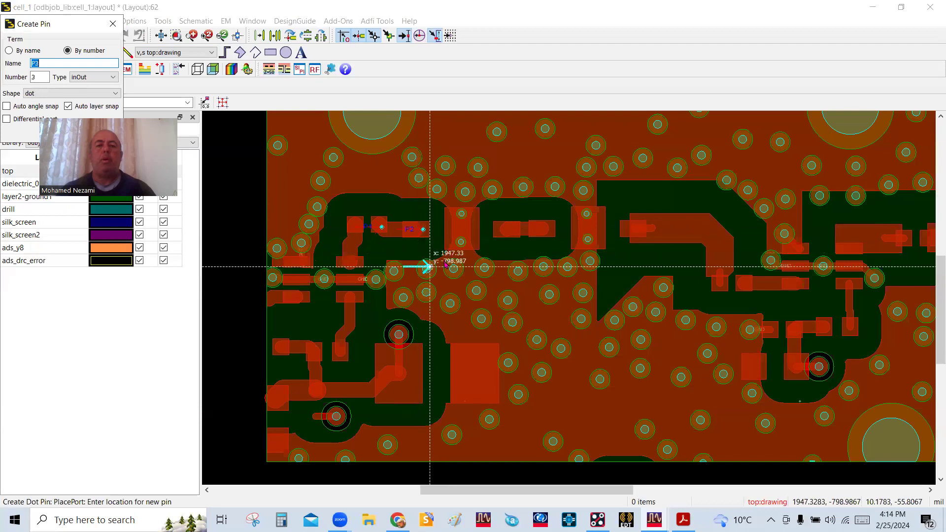
click(502, 233)
click(555, 228)
click(630, 228)
click(720, 287)
scroll(610, 317, down, 1)
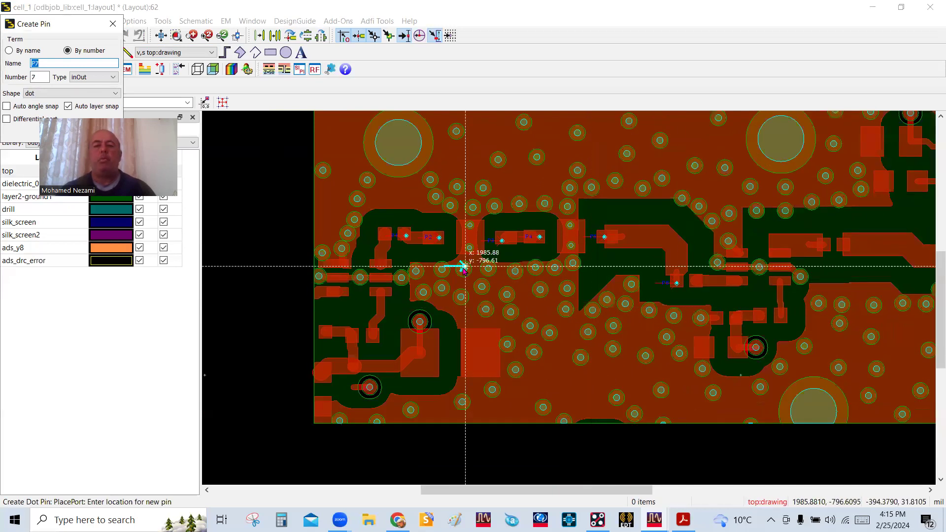
right_click(464, 269)
click(506, 270)
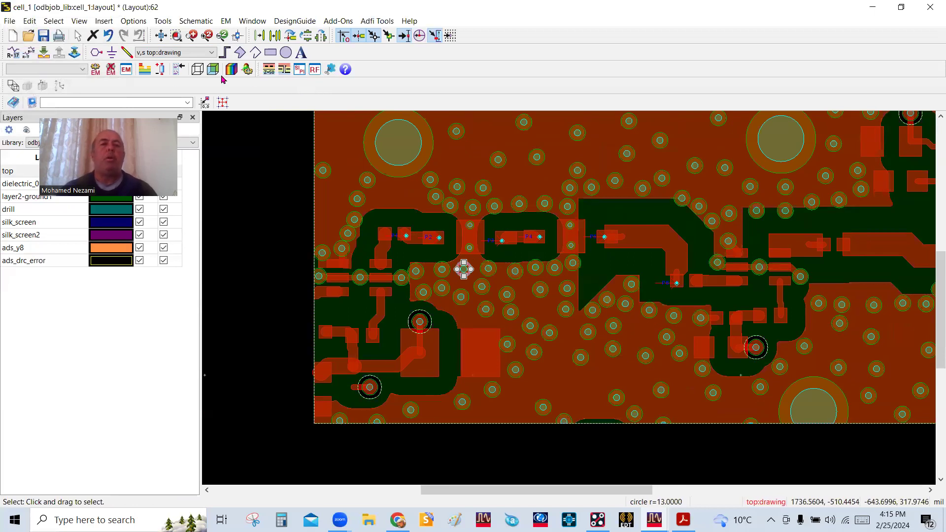
Create an emSetup EM setup view for cell_1 without a template, review its frequency plan, and save it on closing
click(126, 69)
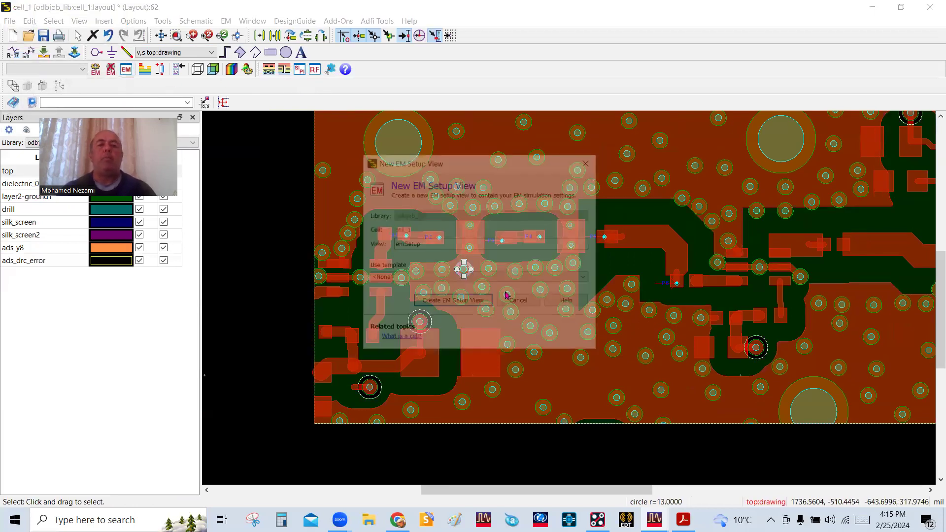
click(453, 300)
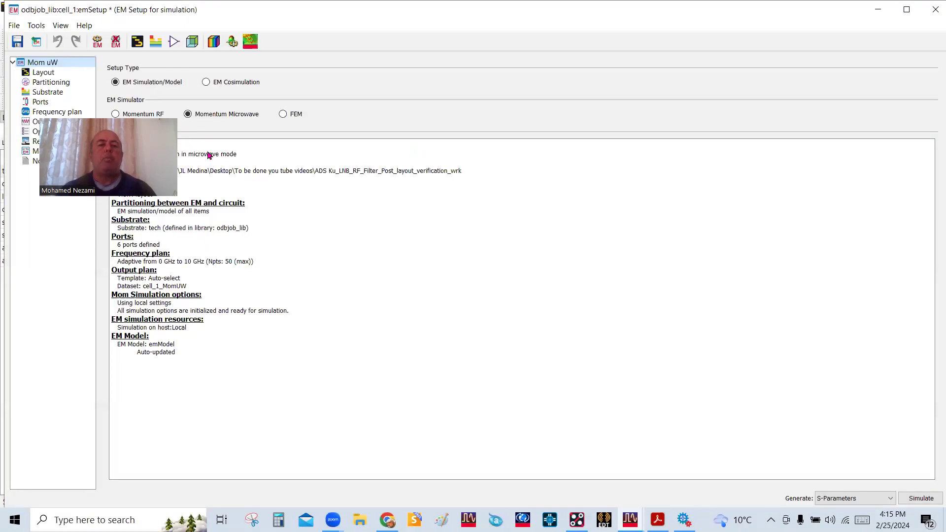
click(57, 113)
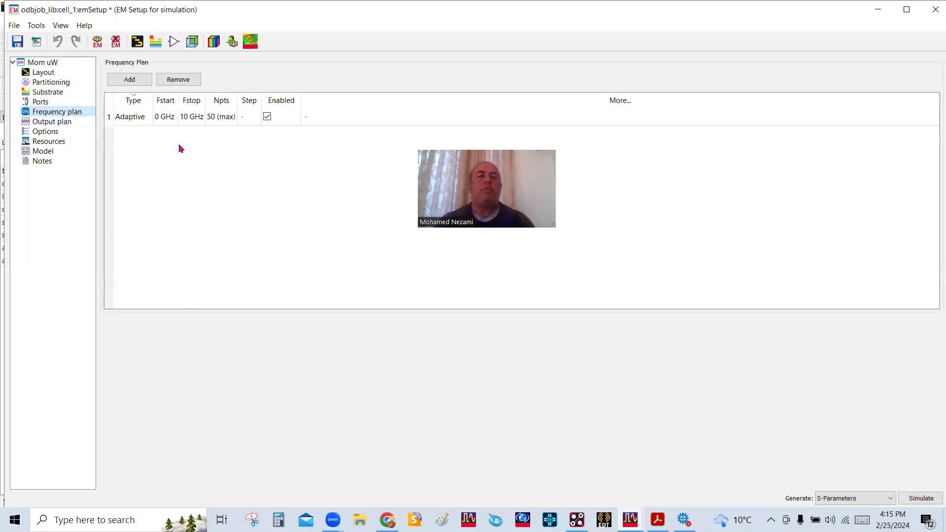
click(935, 11)
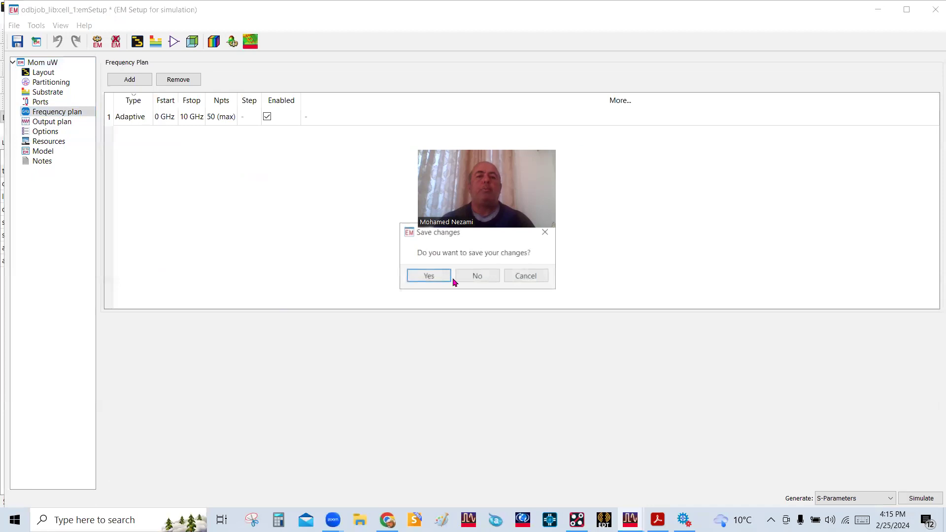
key(Return)
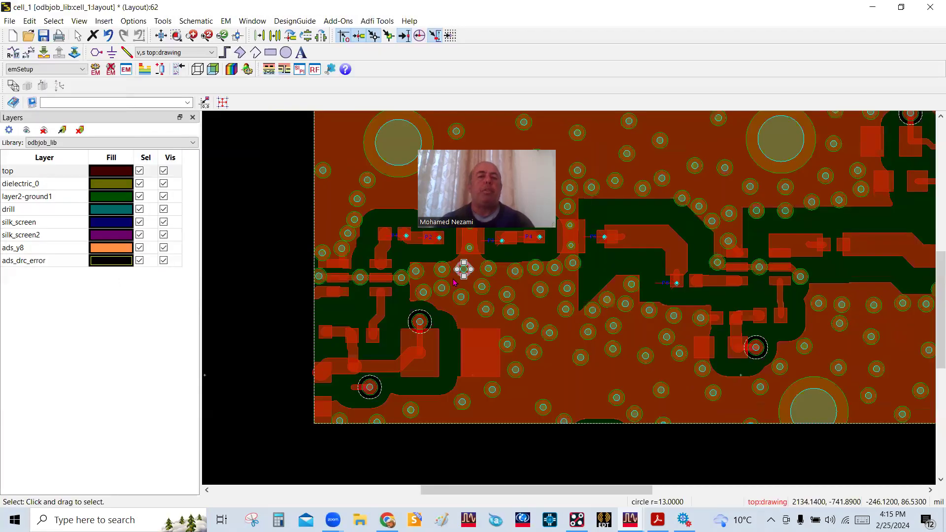
Examine the placement of pins P1 to P6 on the traces around the two ceramic filters
scroll(572, 298, down, 3)
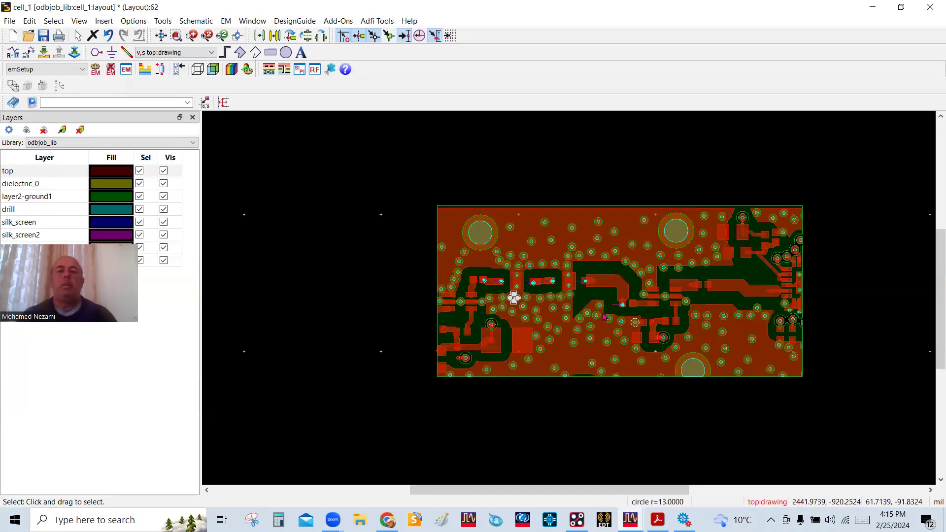
scroll(574, 299, up, 1)
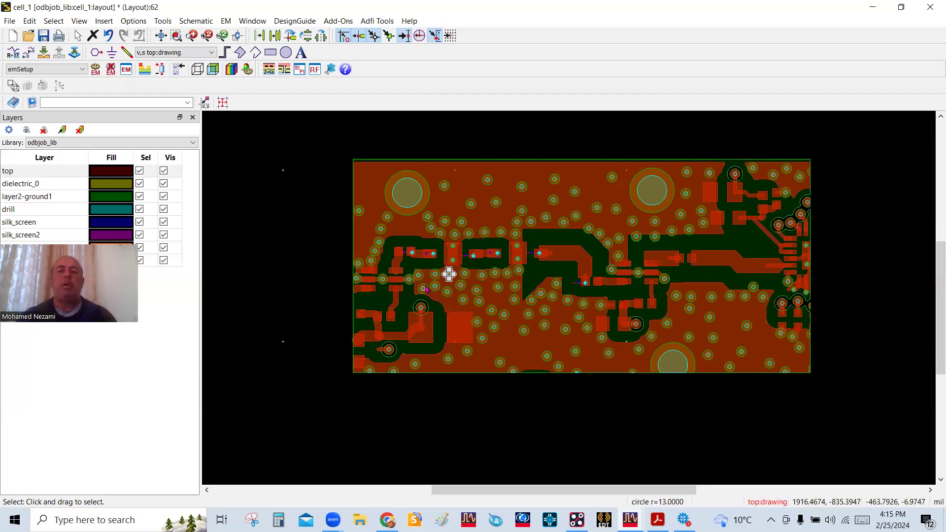
scroll(569, 299, up, 2)
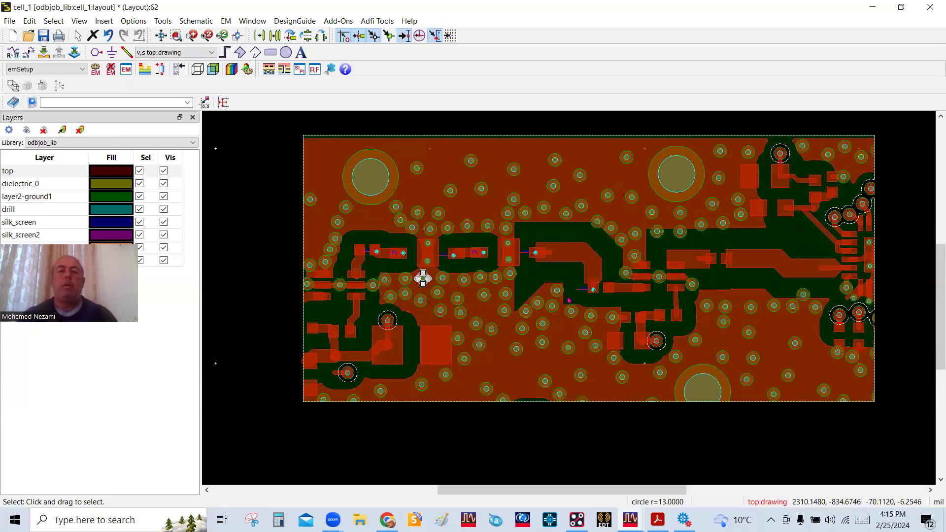
scroll(578, 304, up, 2)
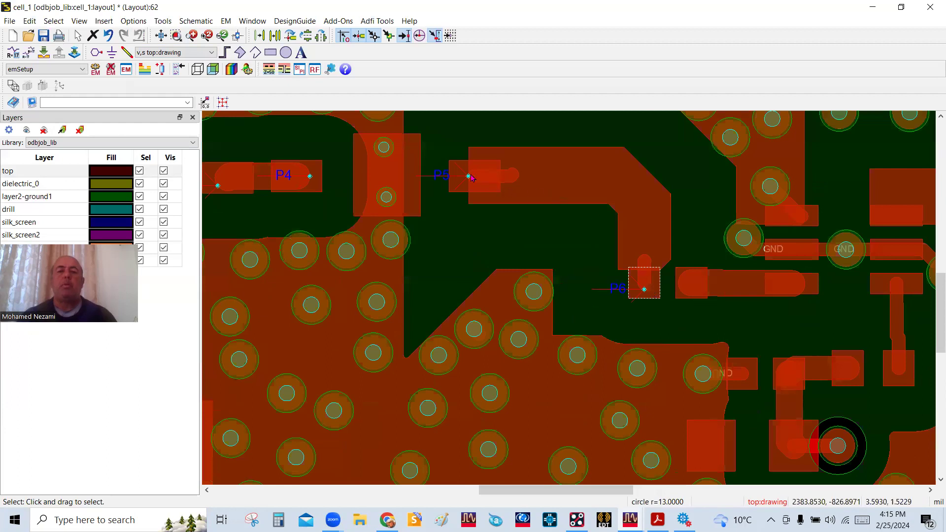
scroll(553, 286, down, 2)
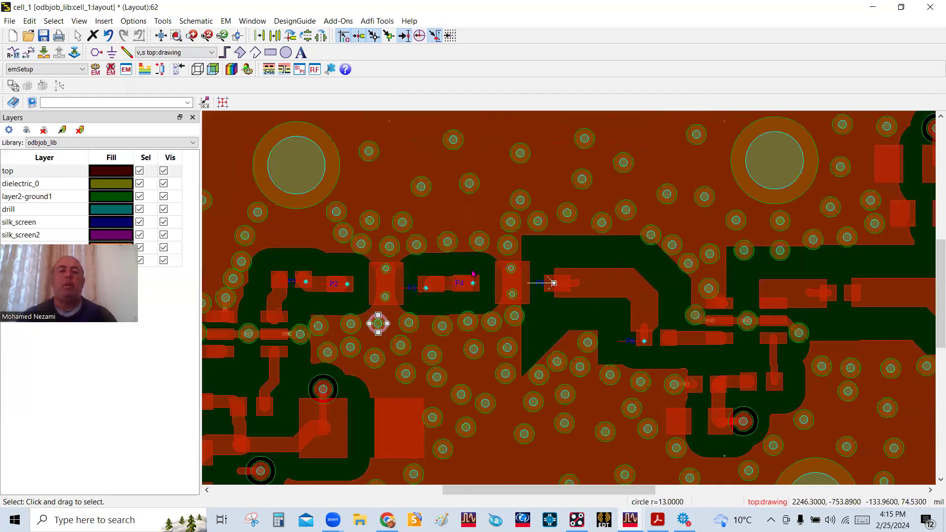
scroll(562, 280, down, 1)
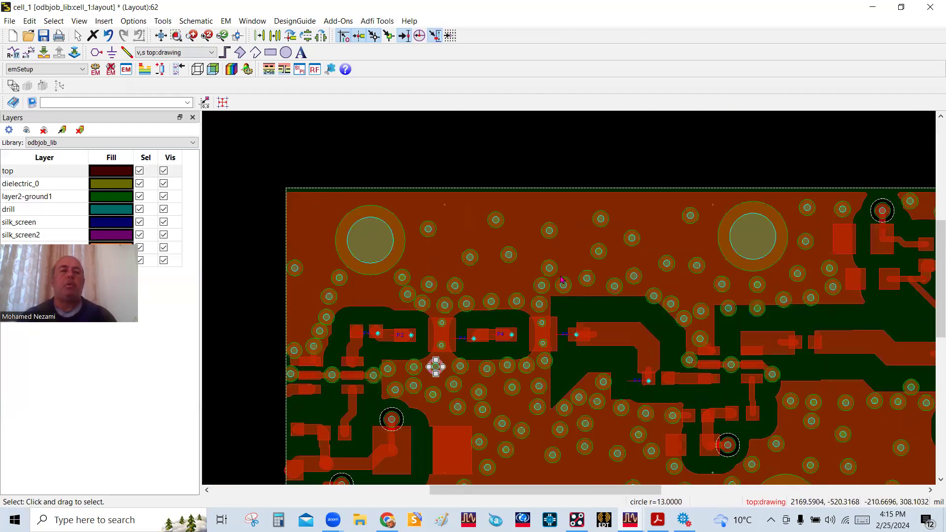
scroll(562, 280, down, 1)
drag(592, 350, 574, 312)
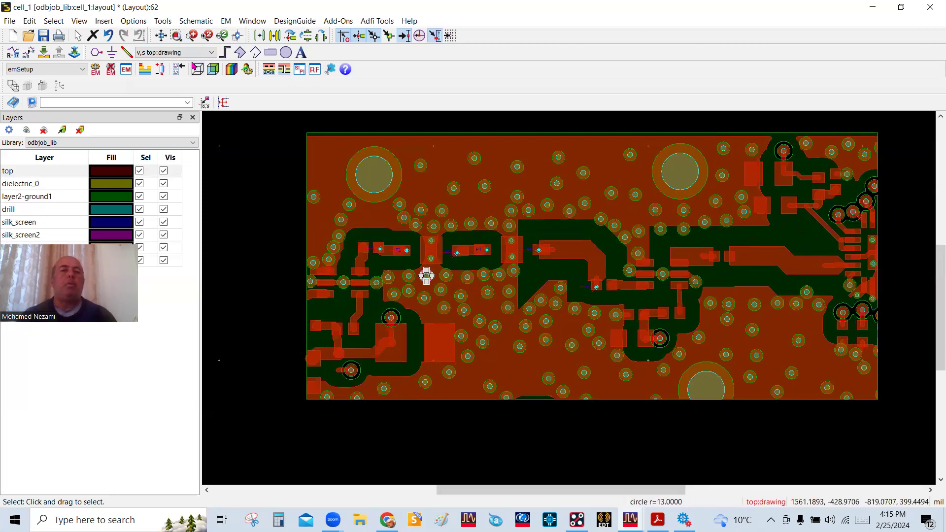
Create the EM model "emModel" and the component symbol "symbol" for the cell_1 layout
click(226, 21)
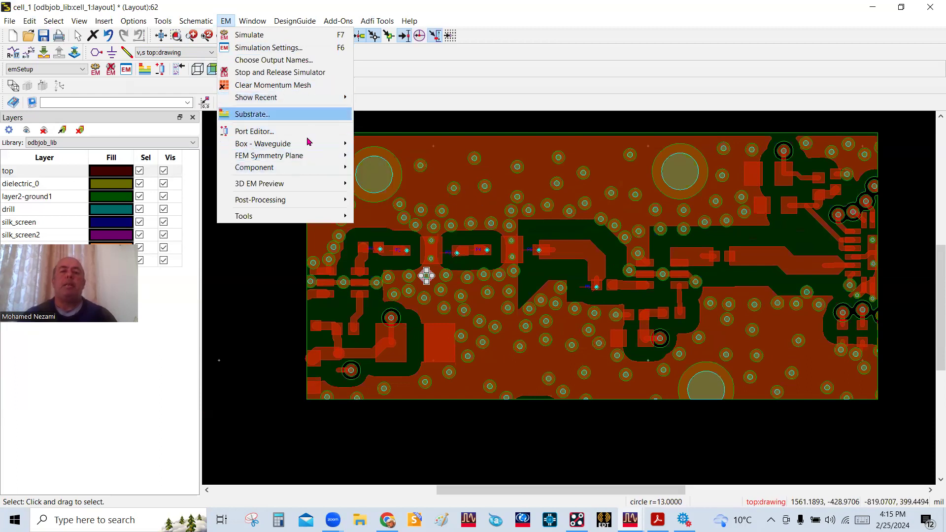
mouse_move(318, 172)
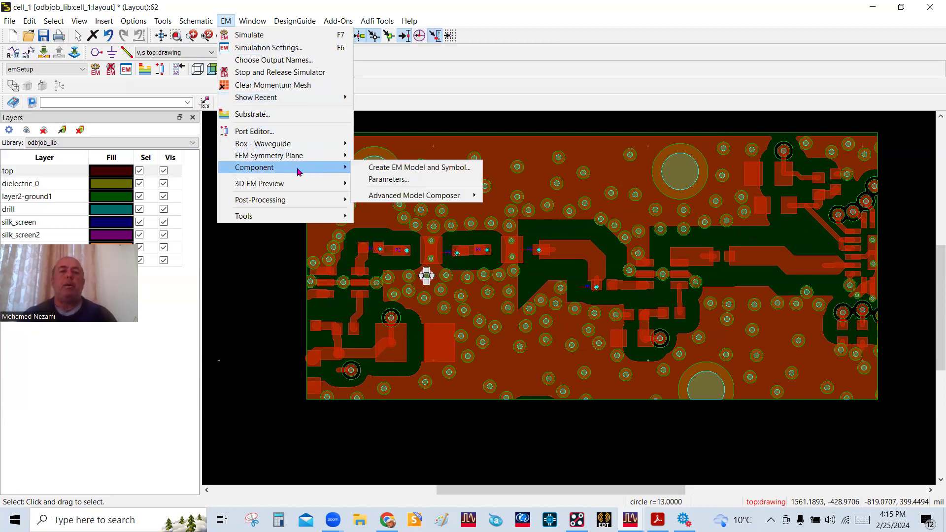
click(380, 167)
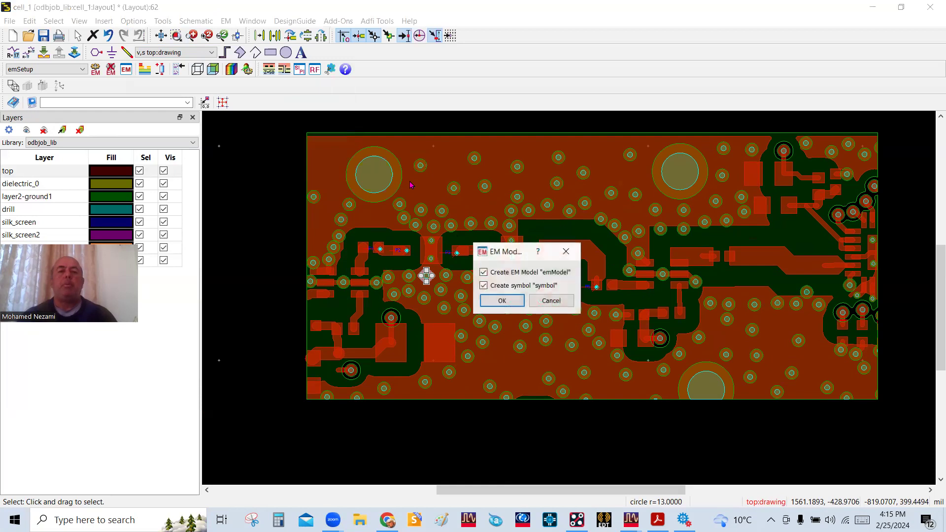
click(498, 299)
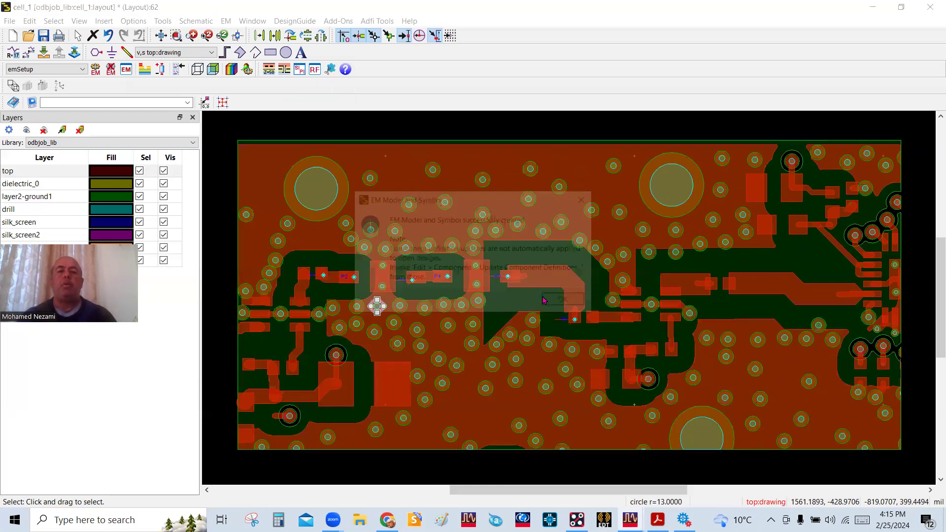
click(560, 301)
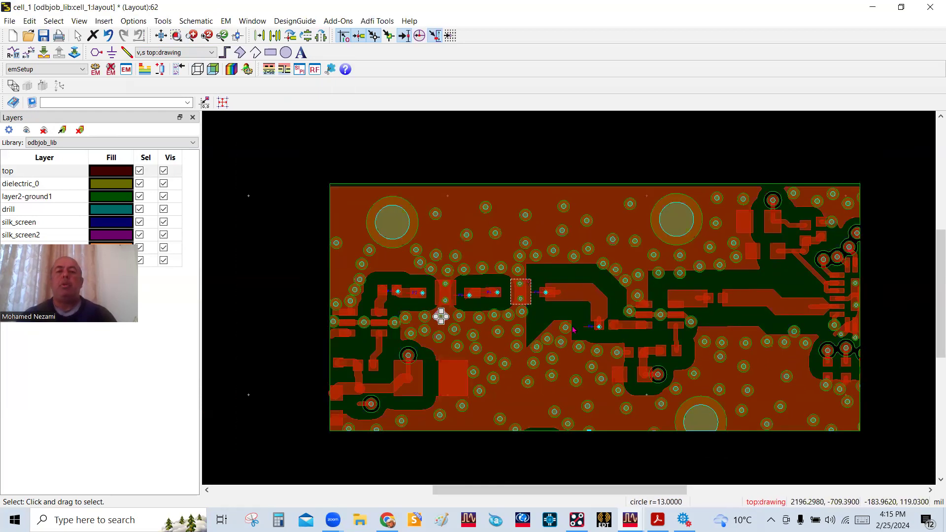
Review the pins around the filter footprints, and close the cell_1 layout with its changes saved
scroll(573, 329, up, 1)
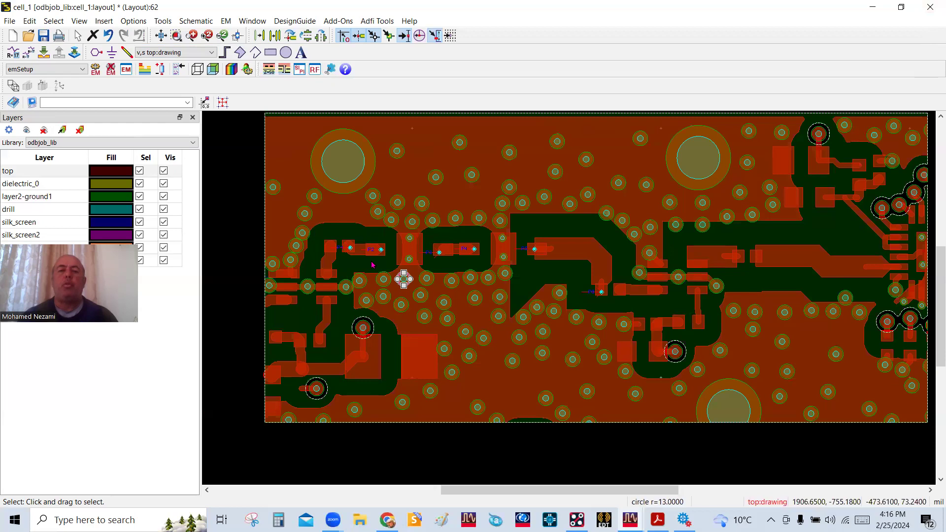
scroll(550, 294, up, 1)
scroll(507, 255, up, 1)
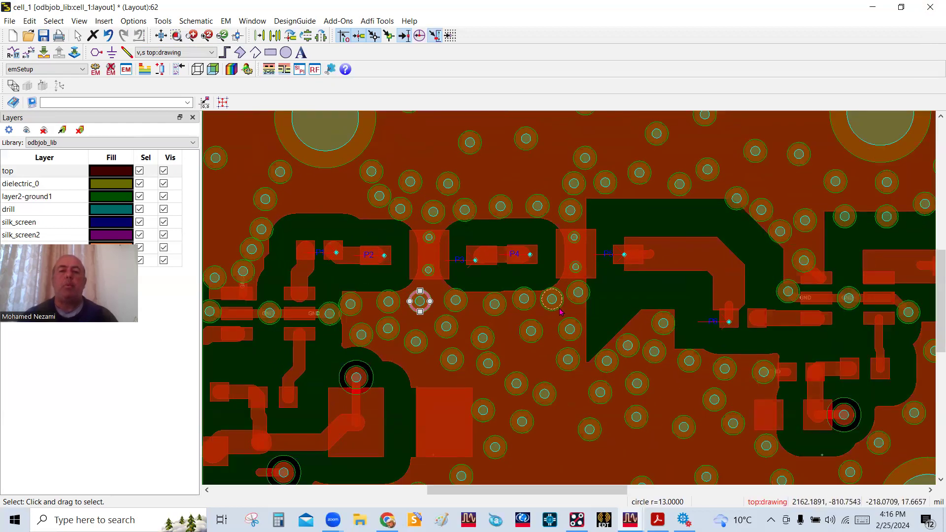
scroll(582, 283, down, 1)
click(931, 7)
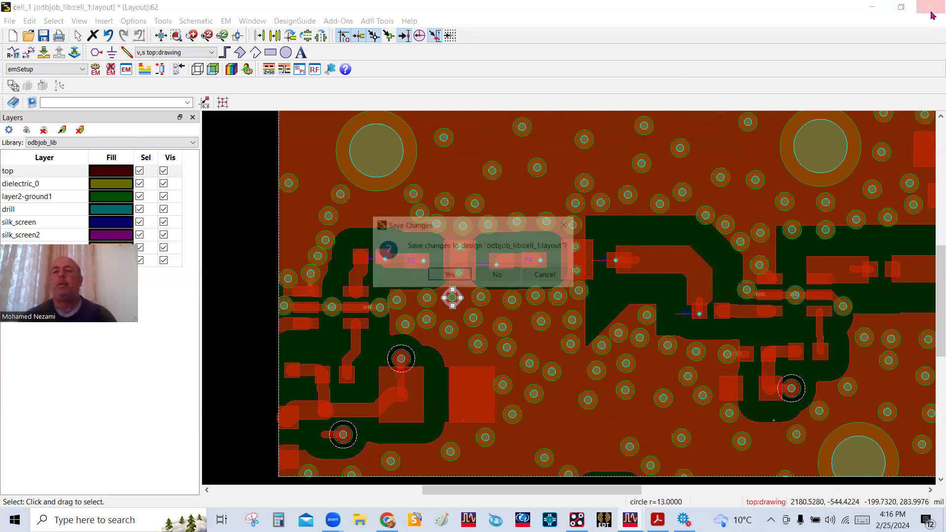
click(448, 276)
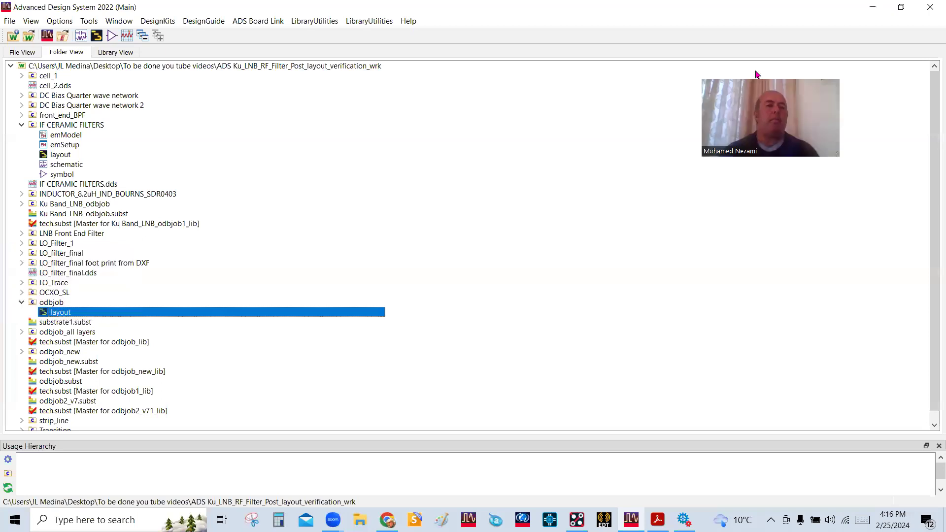
Open the layout of the IF CERAMIC FILTERS cell and clear its Momentum mesh
double_click(61, 154)
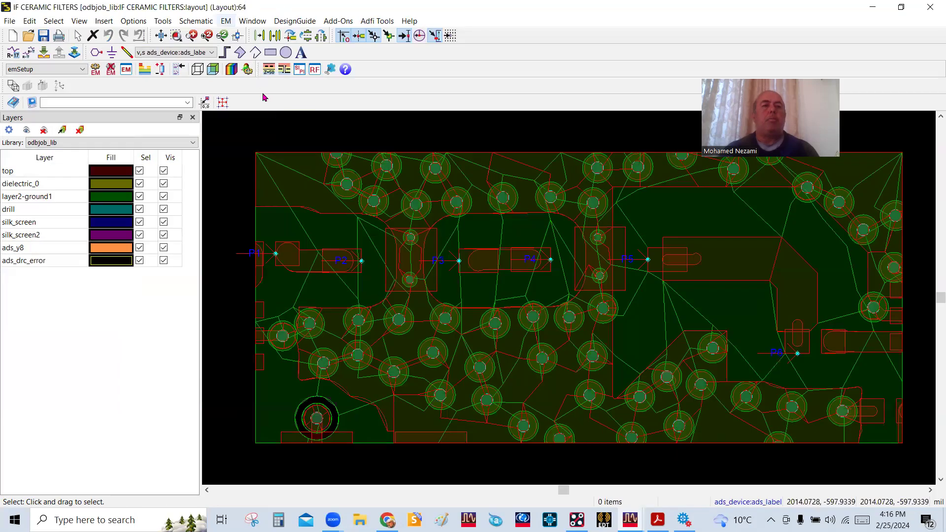
click(226, 20)
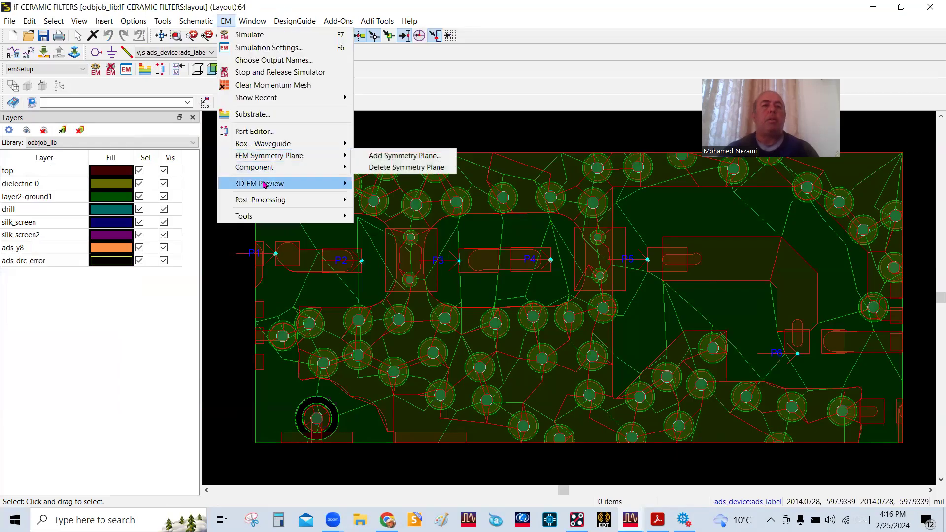
click(251, 83)
scroll(559, 314, up, 2)
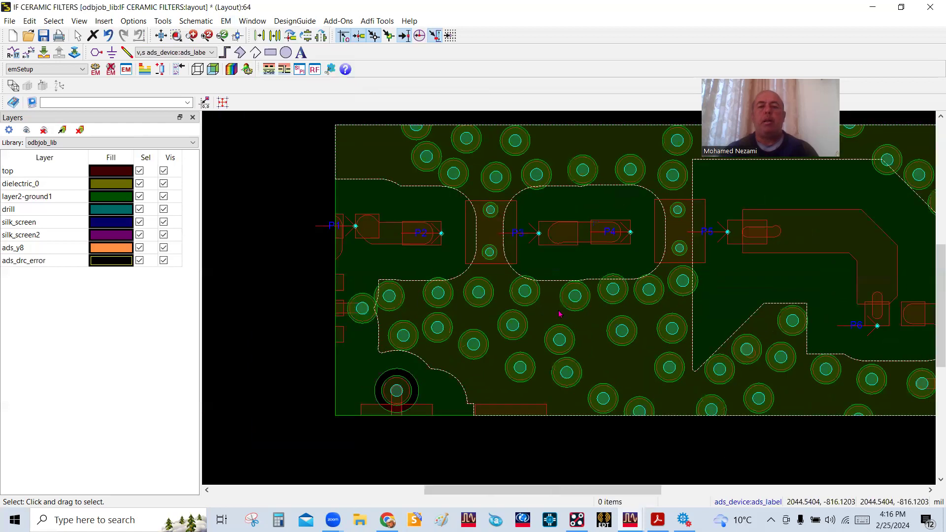
scroll(703, 310, down, 1)
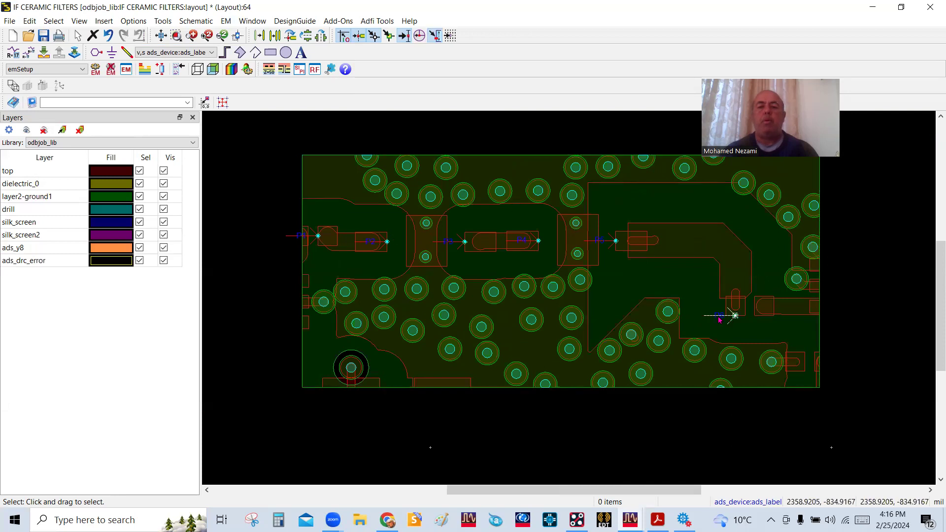
Inspect pin P1 and view the IF ceramic filter layout in 3D, looking closely at the pins around the filter footprints
click(302, 235)
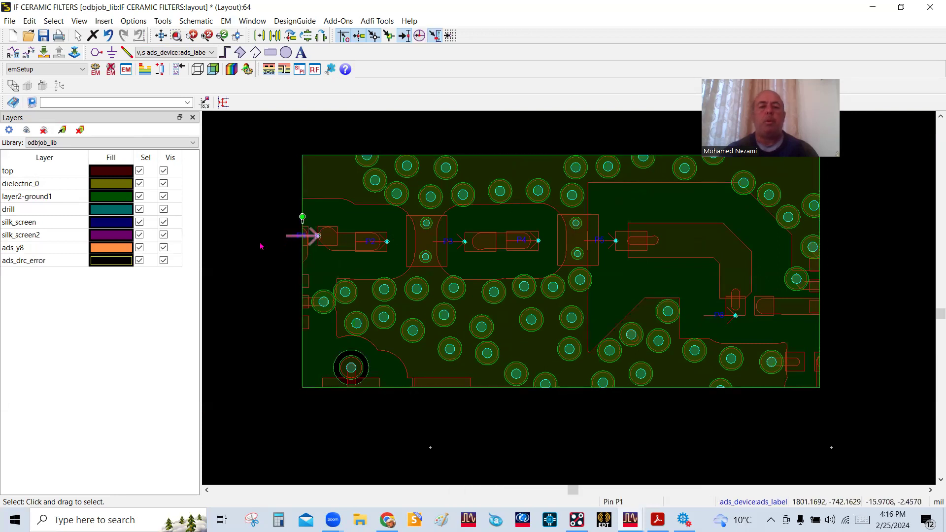
click(221, 298)
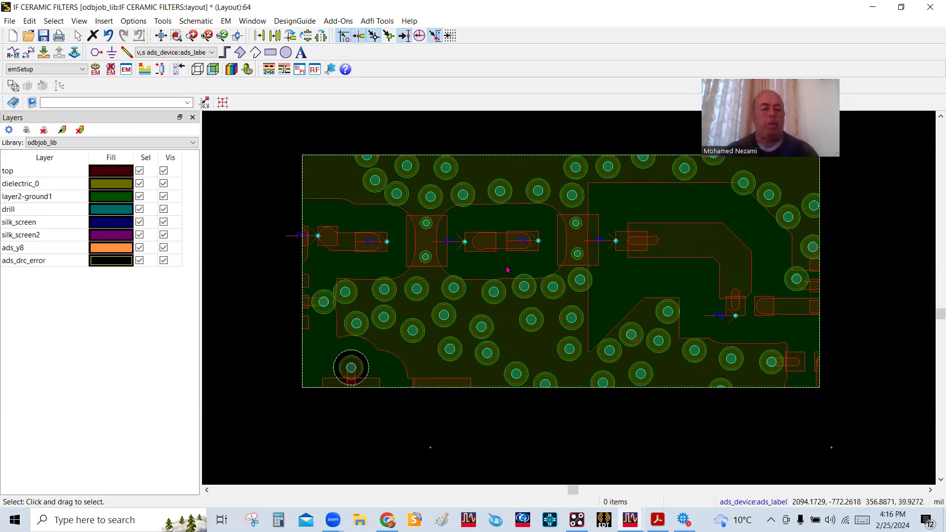
key(3)
drag(560, 316, 559, 345)
scroll(631, 367, down, 2)
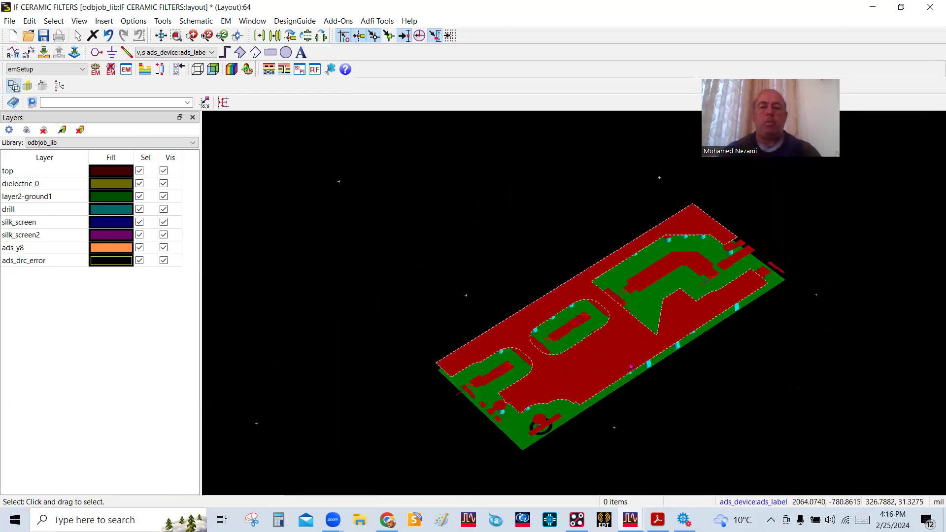
drag(630, 366, 658, 393)
scroll(545, 252, up, 2)
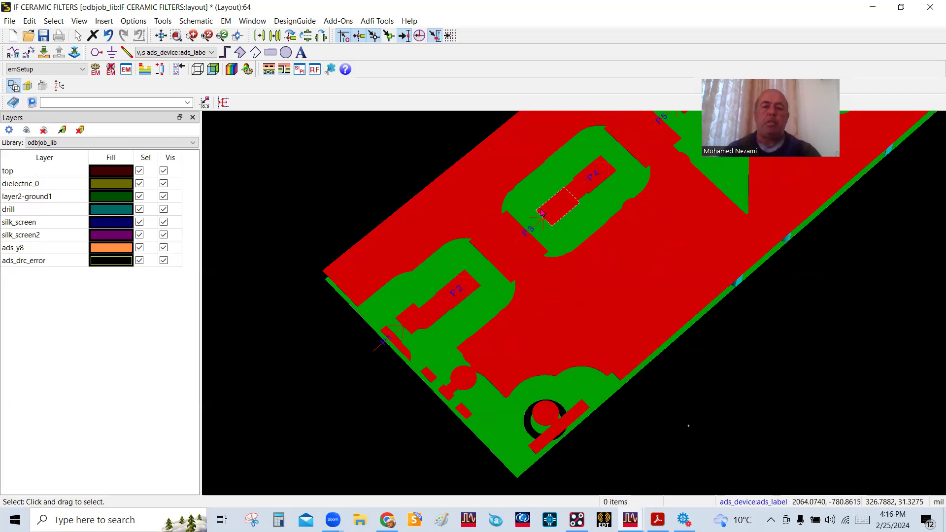
Switch to Chrome and open the BFCN-152W-75+ datasheet from its Mini-Circuits product page
click(658, 519)
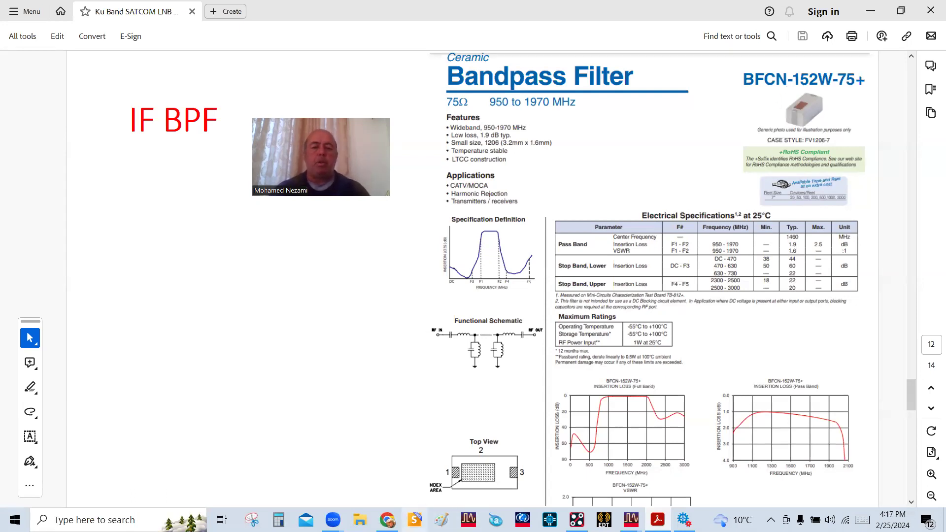
click(388, 520)
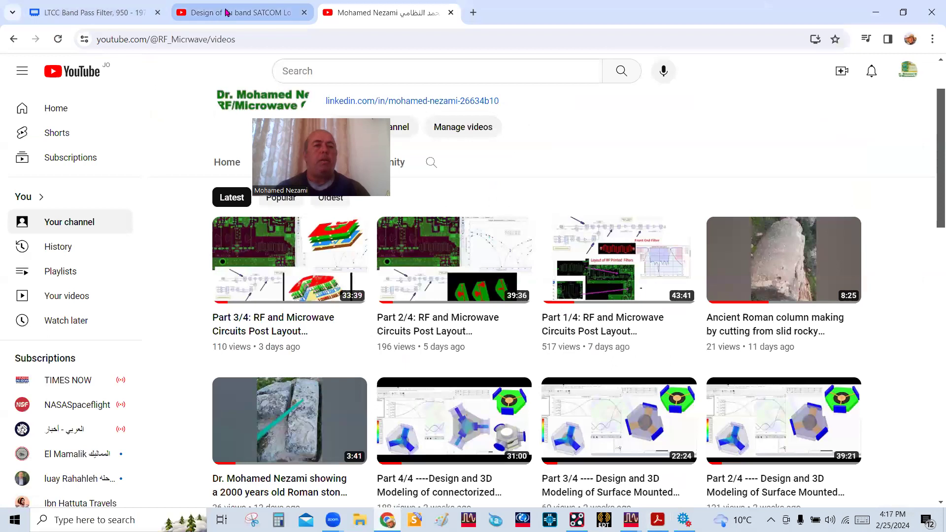
click(117, 14)
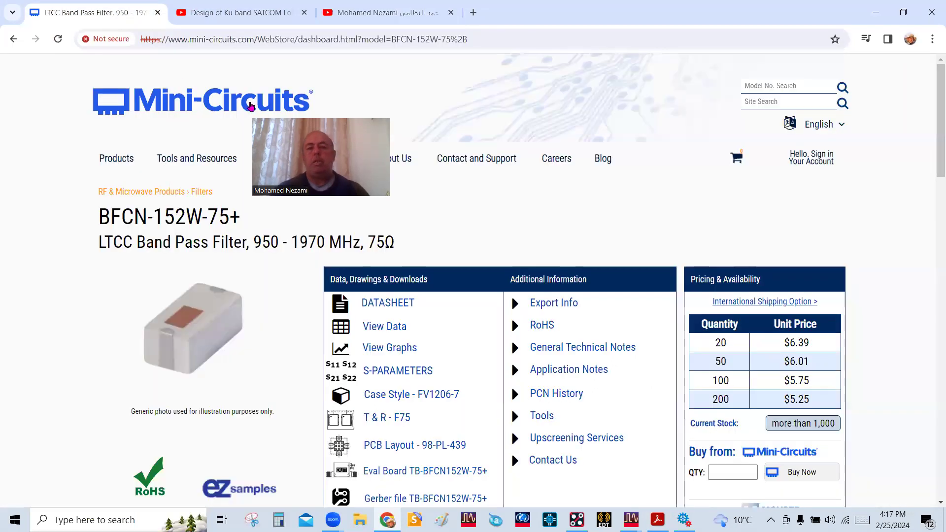
scroll(308, 379, down, 1)
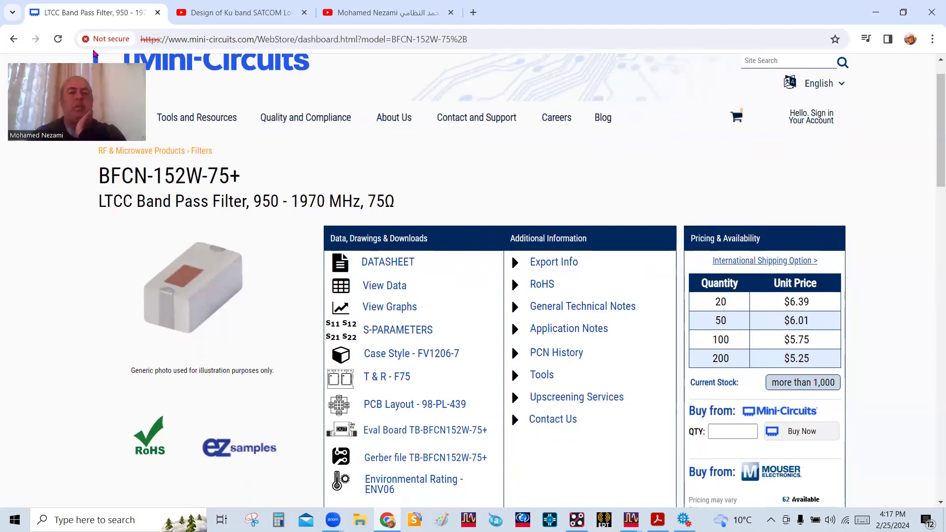
scroll(384, 353, down, 1)
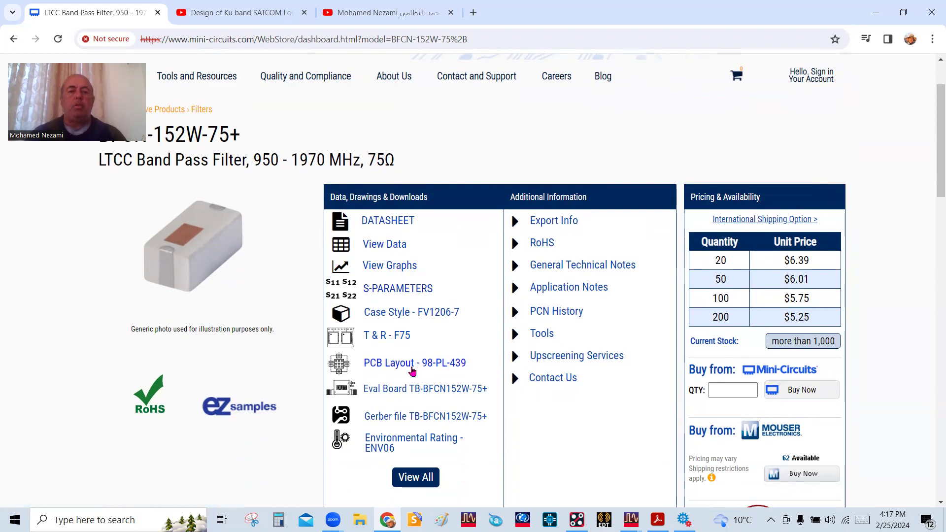
scroll(412, 370, down, 1)
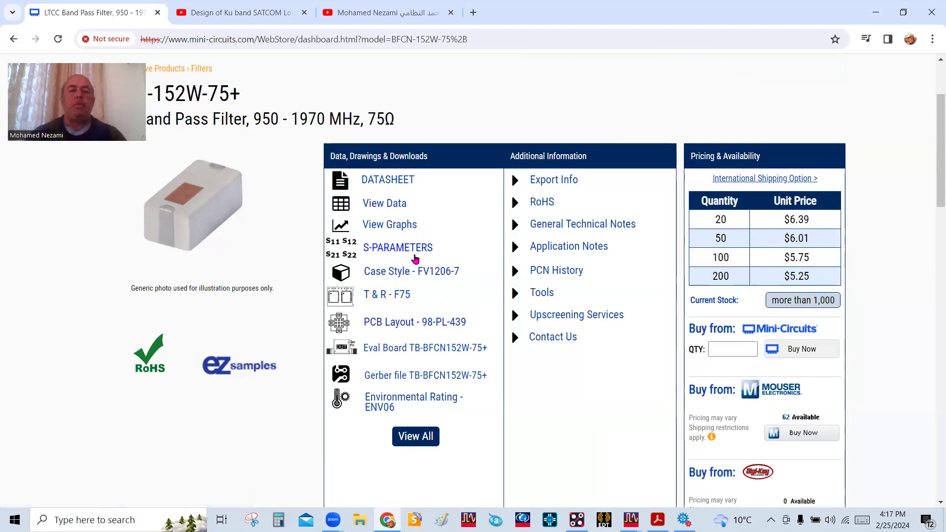
click(393, 182)
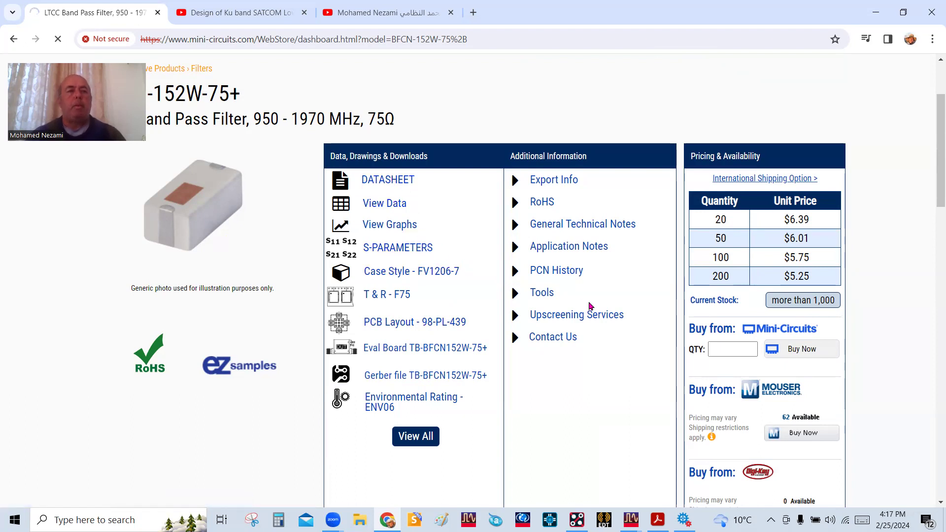
Switch back to ADS and close the IF CERAMIC FILTERS layout window
mouse_move(630, 520)
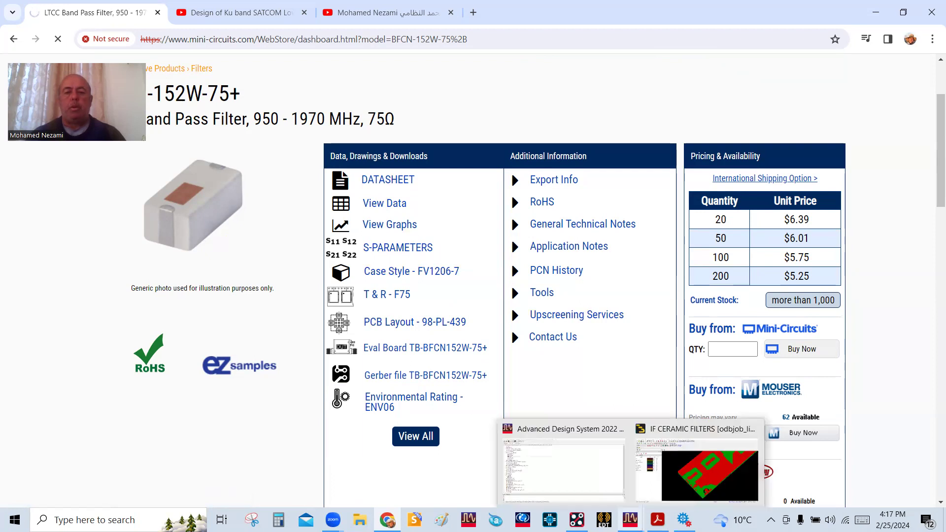
click(667, 488)
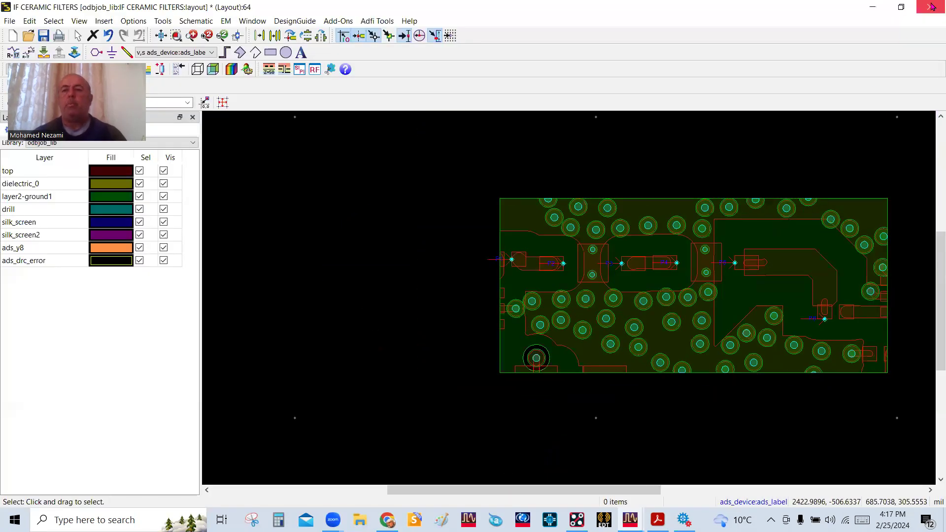
click(930, 7)
click(470, 277)
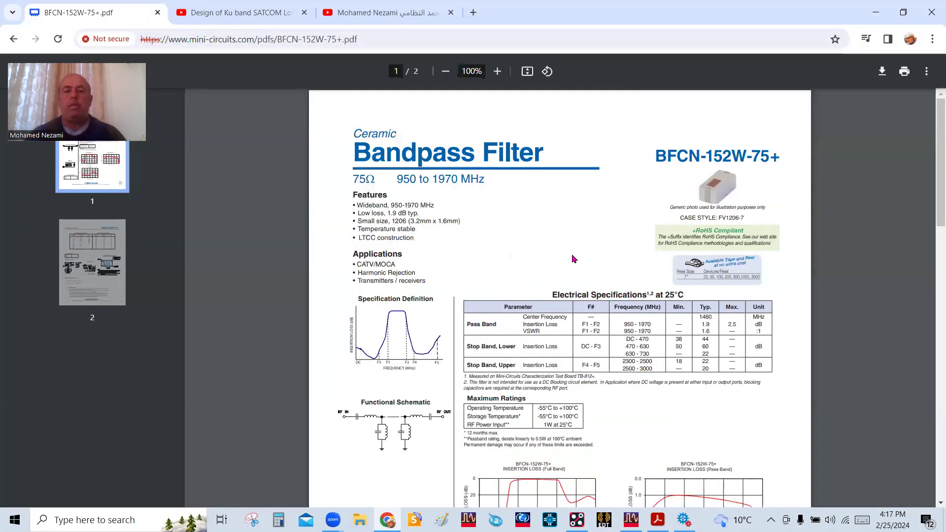
Examine the BFCN-152W-75+ datasheet in Chrome: electrical specifications, insertion loss and VSWR plots, pad connections and PCB land pattern
scroll(614, 282, down, 4)
scroll(614, 282, up, 4)
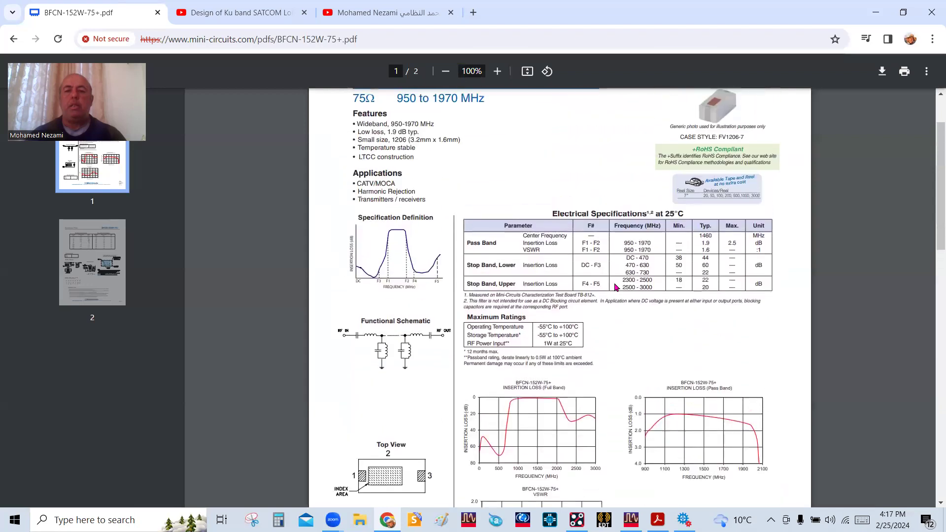
scroll(554, 285, down, 2)
scroll(554, 286, down, 10)
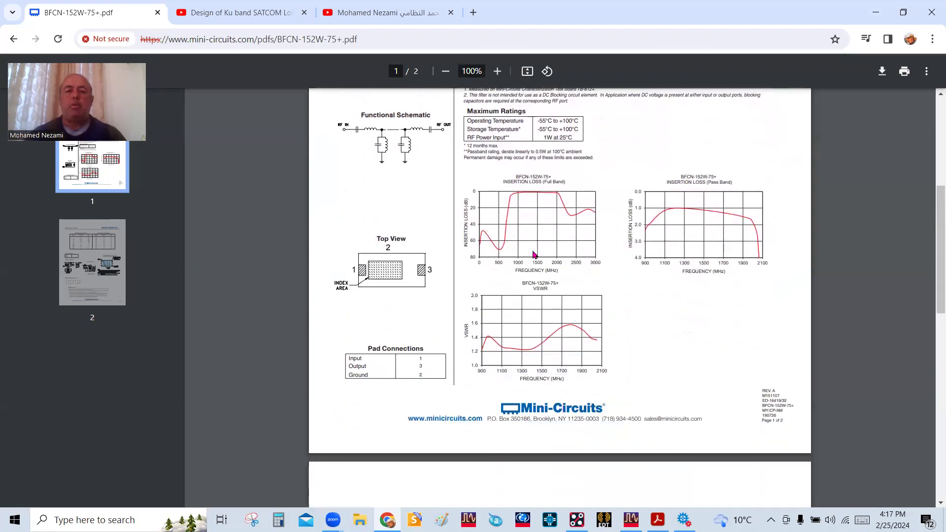
scroll(542, 272, down, 6)
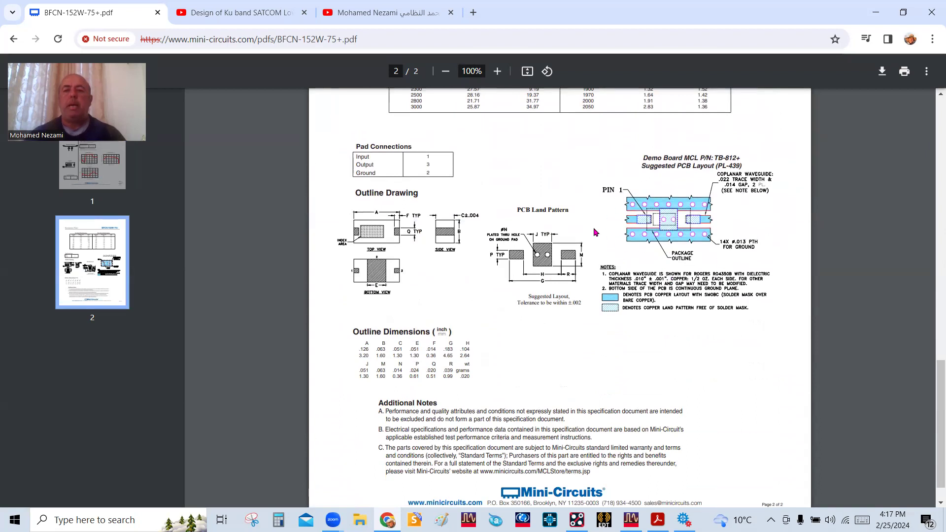
scroll(687, 234, up, 1)
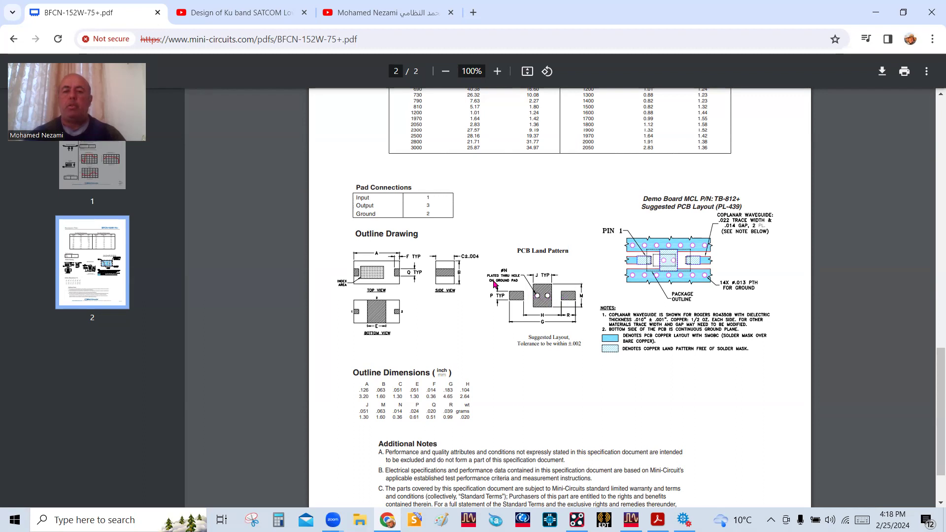
drag(564, 253, 524, 252)
click(568, 267)
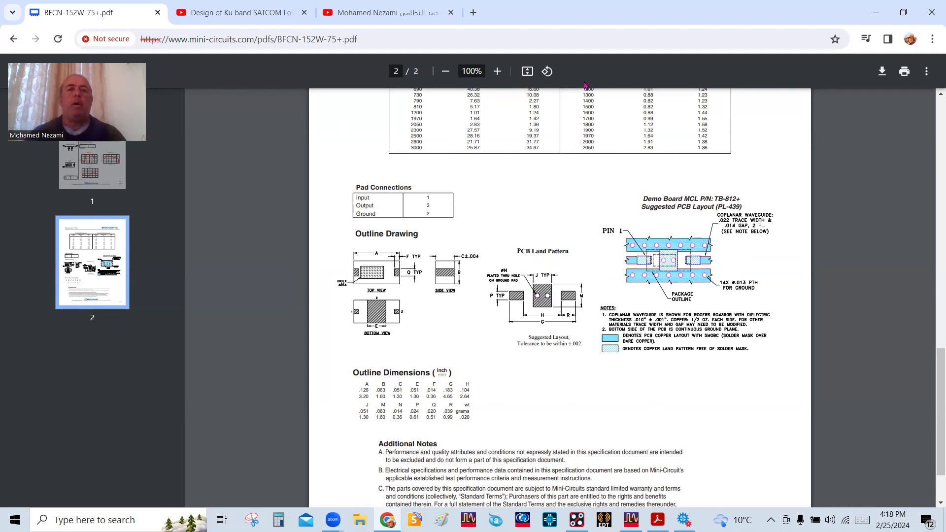
Leave the datasheet, reopen the IF CERAMIC FILTERS layout in ADS to check its pins, and close it
click(12, 42)
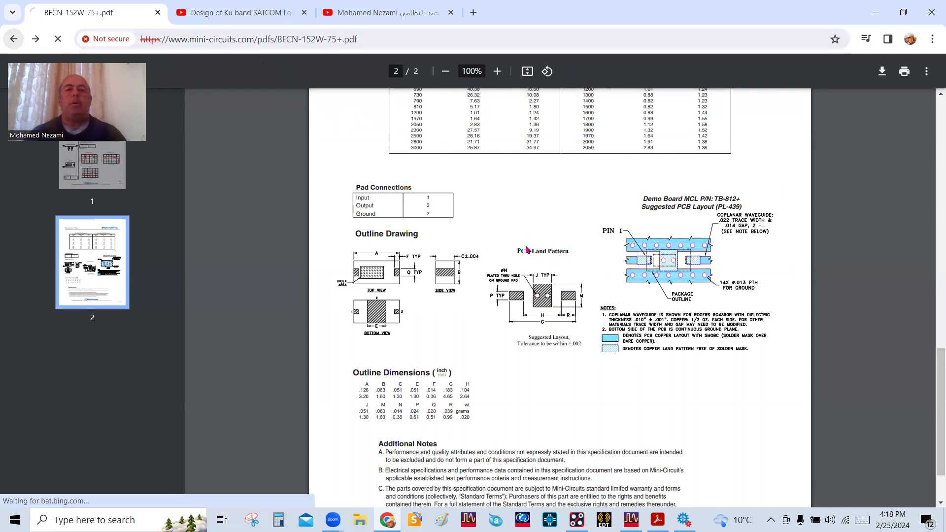
mouse_move(631, 519)
click(621, 468)
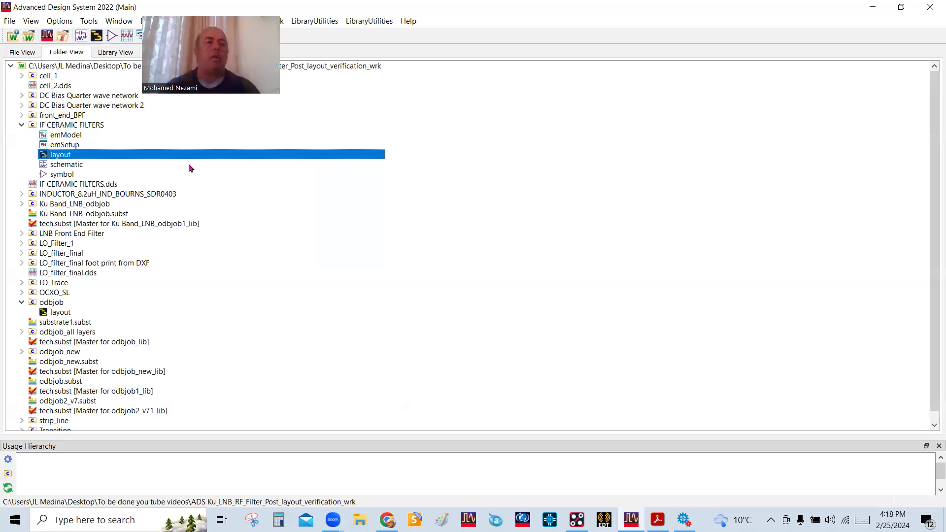
click(66, 176)
double_click(63, 155)
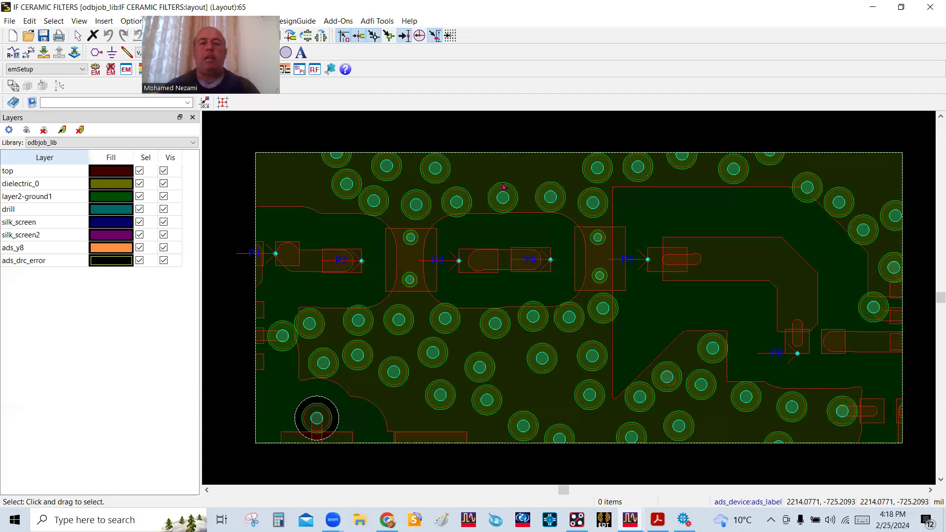
click(929, 7)
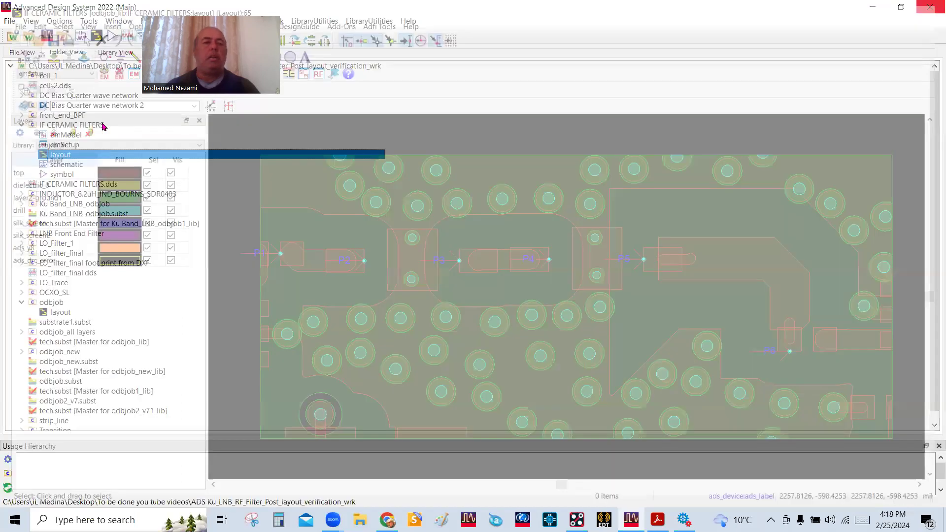
Open the symbol of the IF CERAMIC FILTERS cell, review its six pins on the layout look-alike shape, and close it
double_click(68, 176)
scroll(417, 233, down, 1)
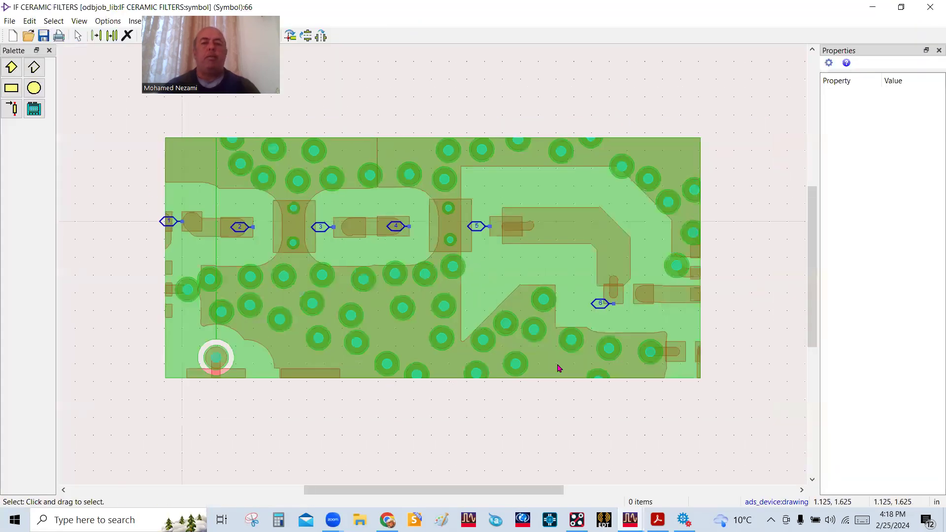
click(411, 155)
click(728, 249)
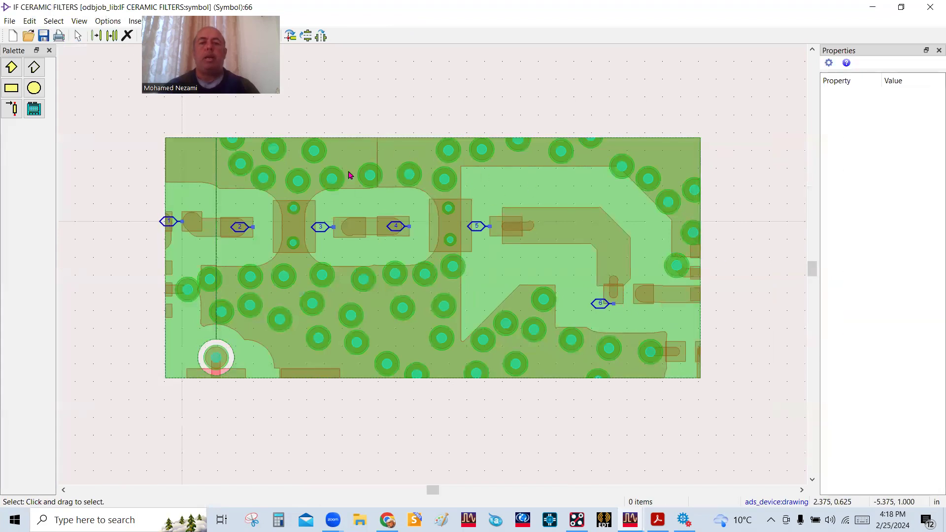
click(381, 152)
click(757, 264)
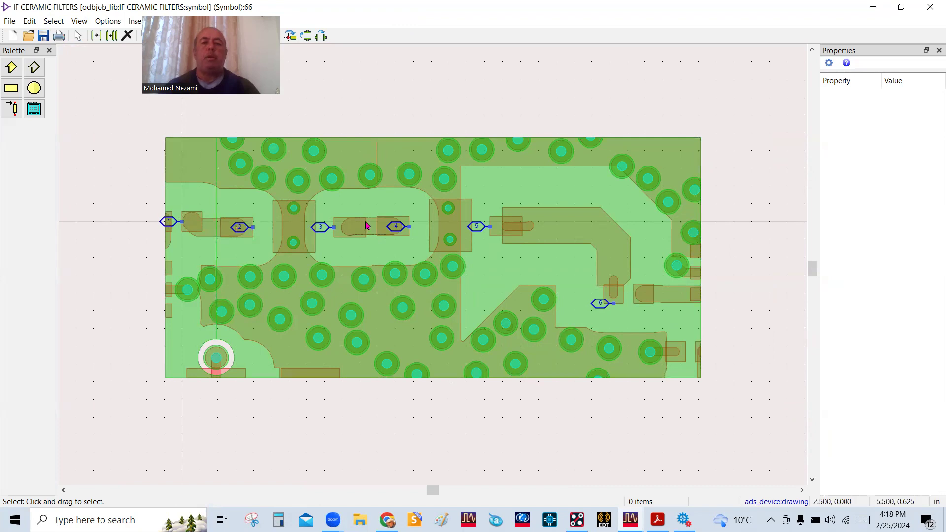
click(931, 8)
Open the IF CERAMIC FILTERS schematic and examine how the terminations and S2P blocks connect to the EM model symbol
right_click(64, 175)
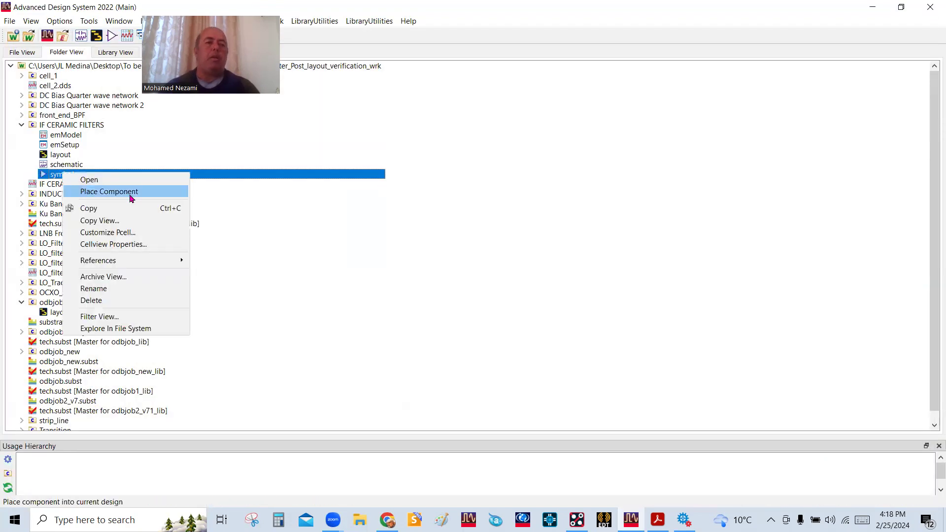
click(18, 218)
double_click(68, 167)
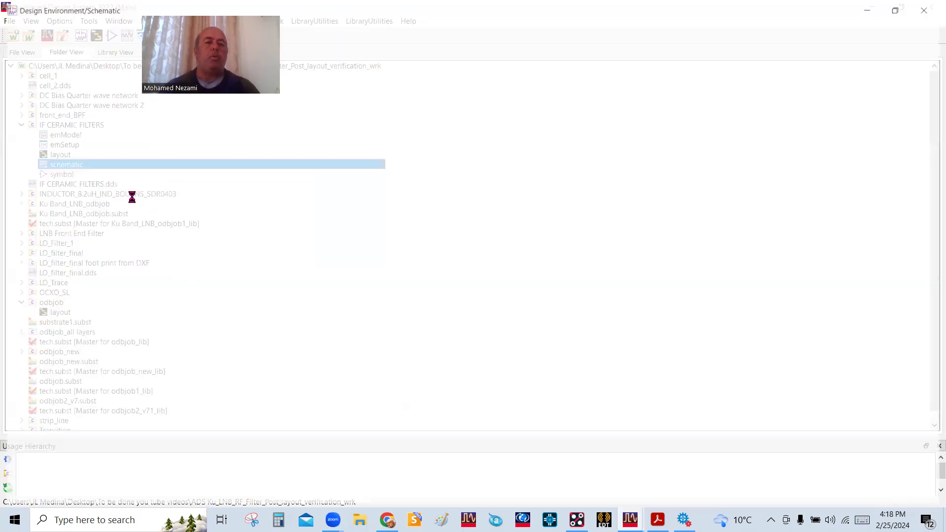
scroll(519, 264, down, 3)
scroll(539, 246, up, 3)
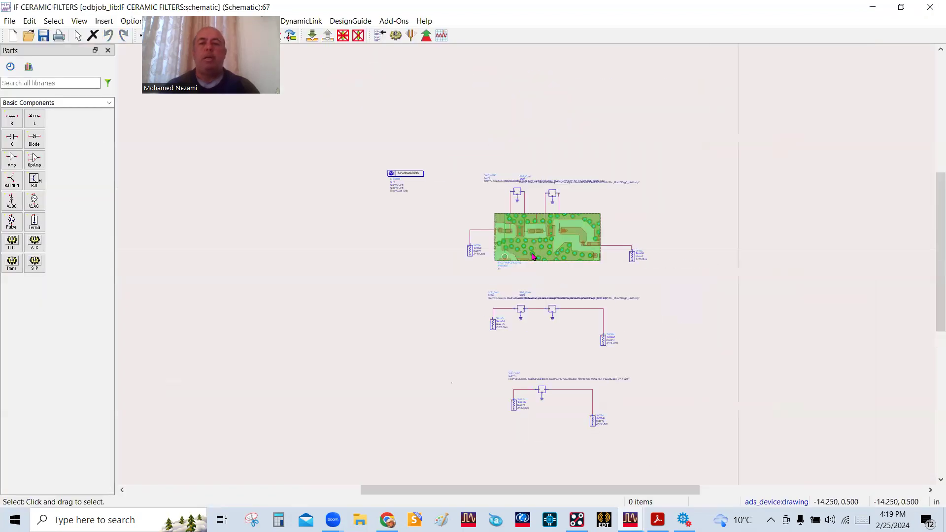
scroll(527, 266, up, 3)
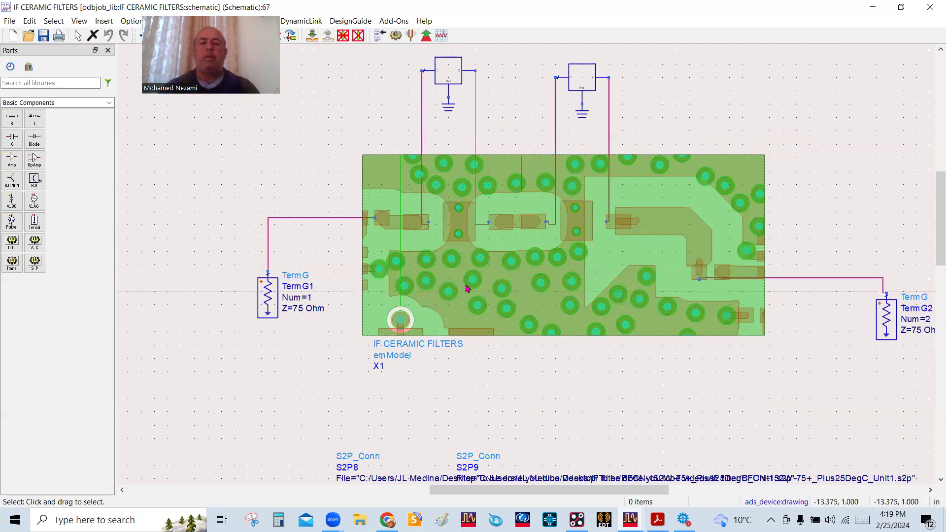
scroll(566, 268, down, 1)
scroll(500, 213, down, 1)
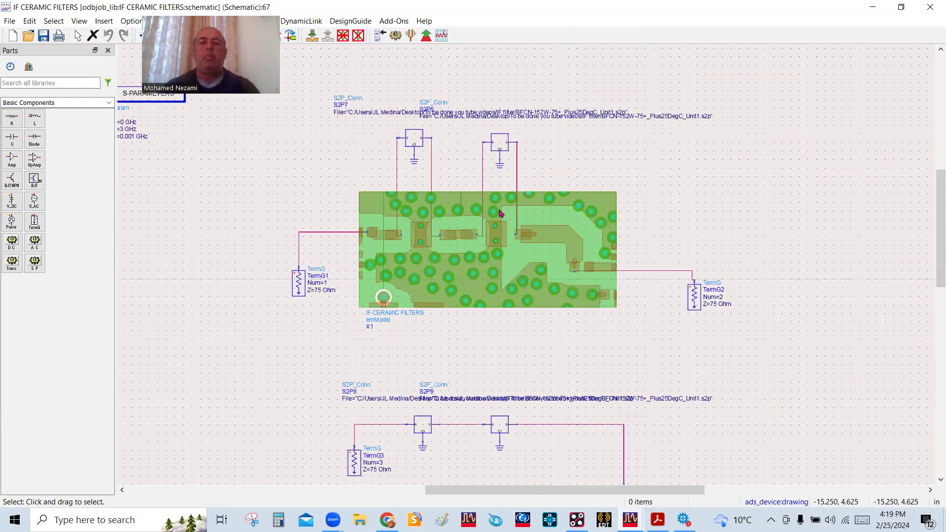
Move the S2P7 component's text label clear of the S2P6 label so its S-parameter file path can be read
scroll(410, 264, up, 1)
scroll(511, 268, up, 2)
click(525, 212)
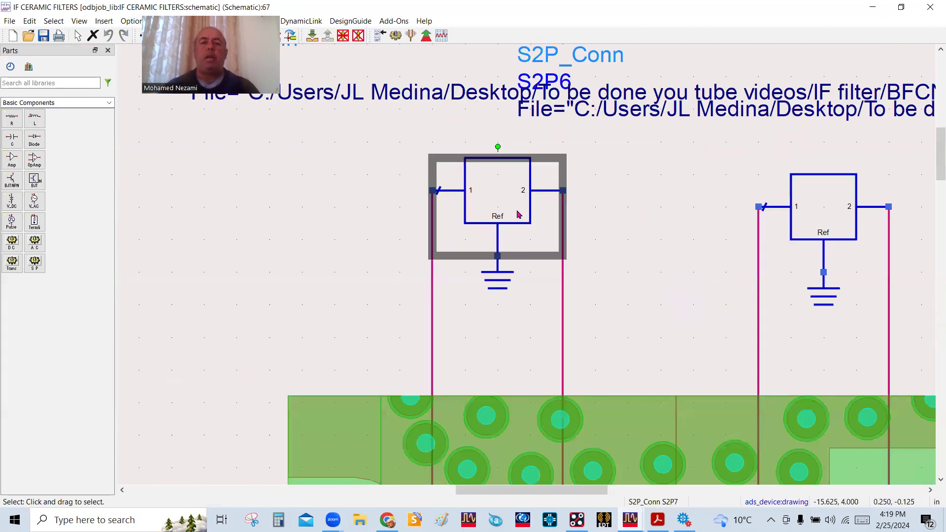
scroll(531, 256, down, 2)
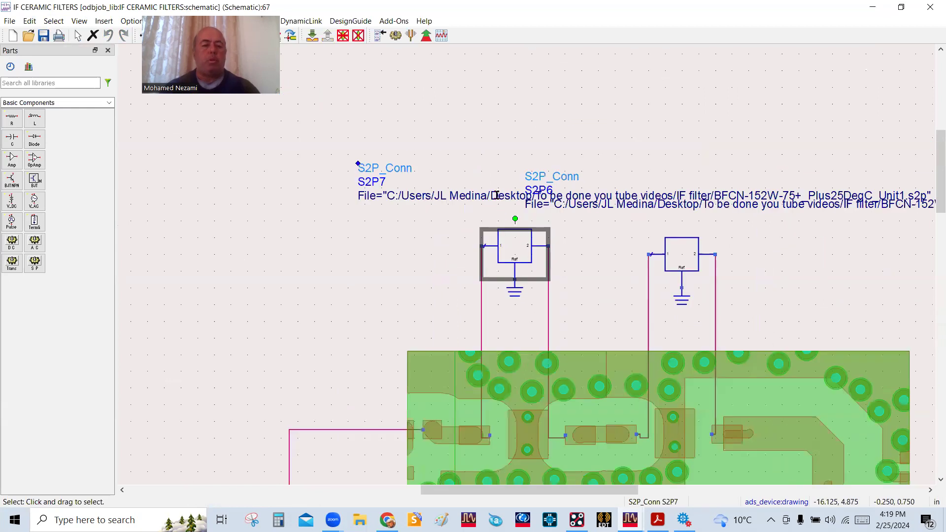
drag(515, 197, 428, 148)
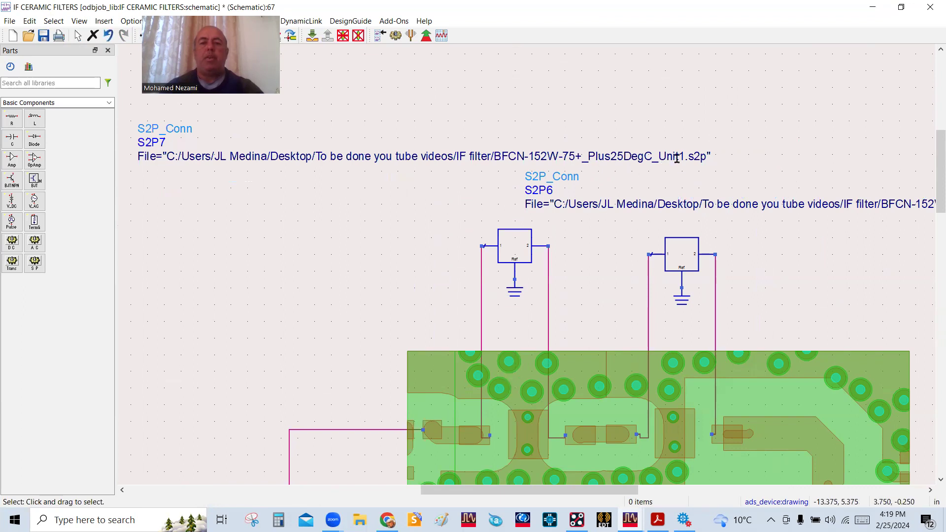
scroll(601, 210, up, 1)
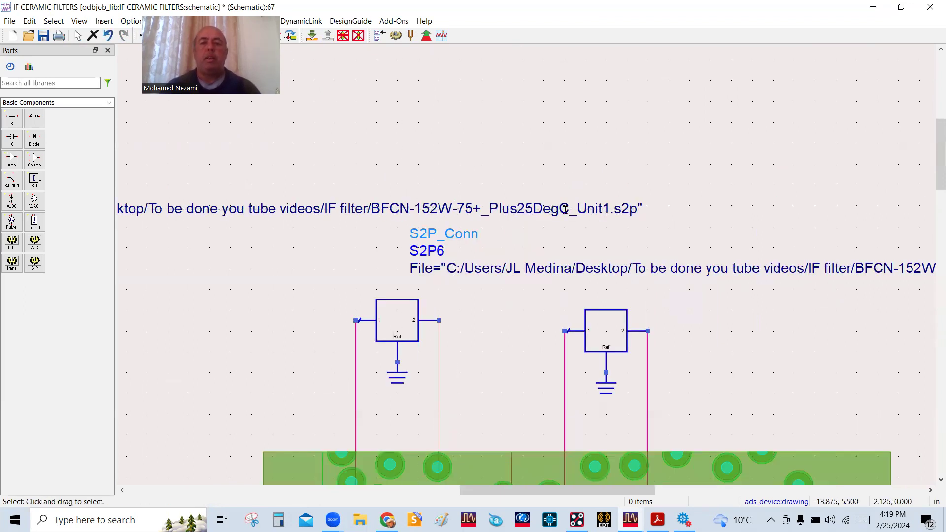
Check the S-parameter file paths of S2P7 and S2P6 against the BFCN-152W-75+ product page in Chrome, and return to ADS
scroll(612, 210, down, 3)
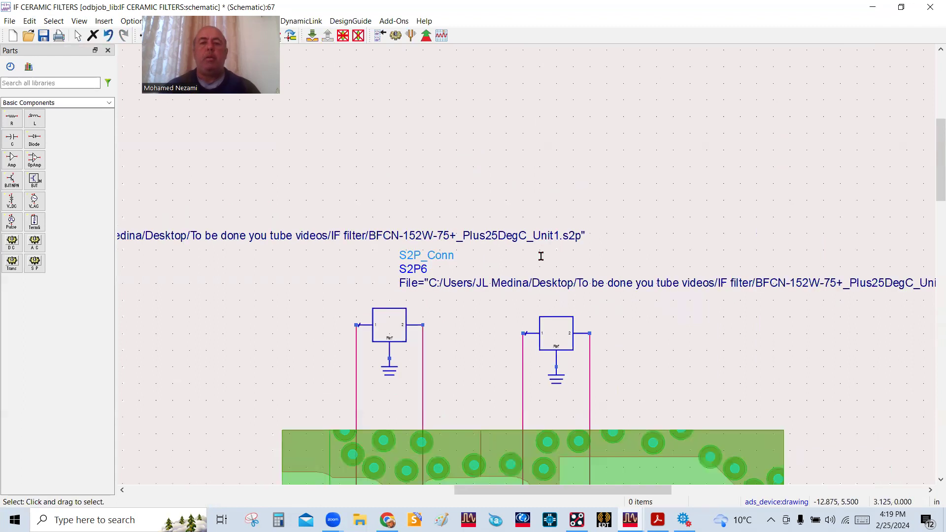
scroll(520, 274, up, 2)
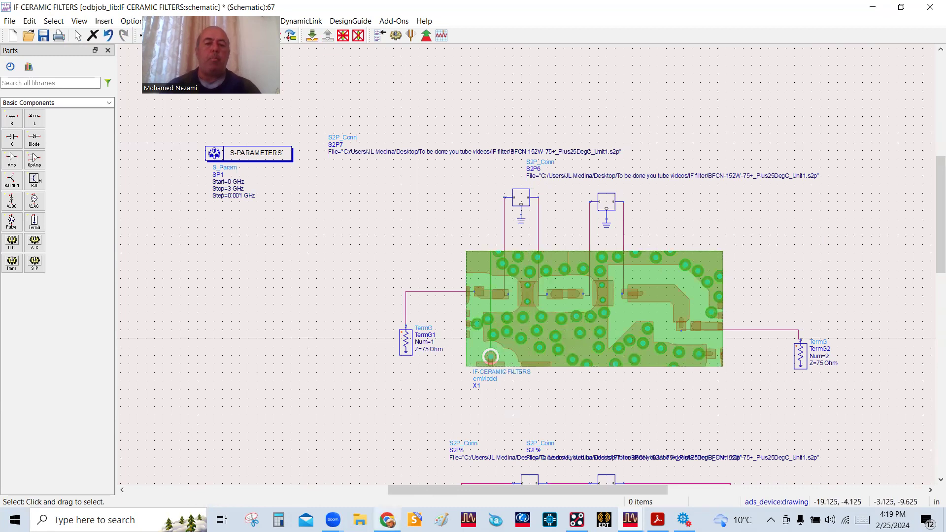
click(387, 519)
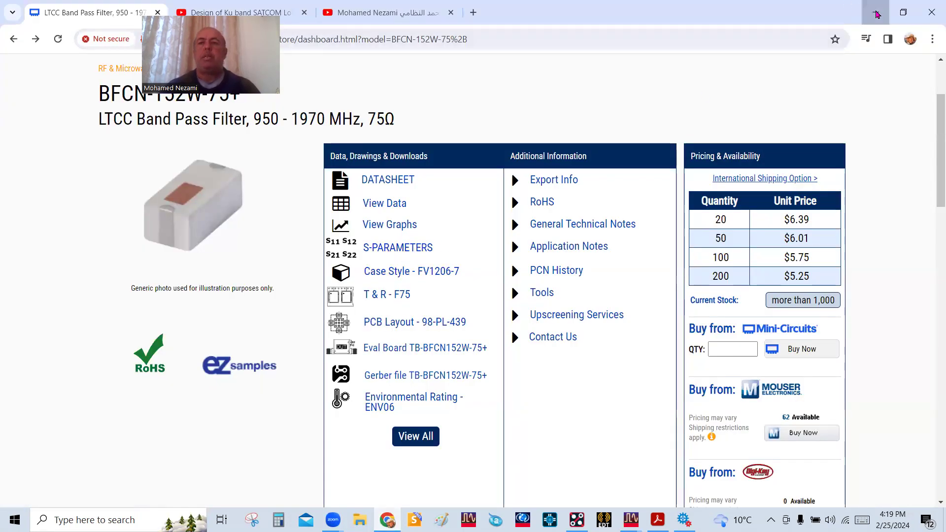
click(876, 12)
Inspect the impedance of the TermG1 termination beside the EM model symbol without editing it
scroll(523, 291, up, 1)
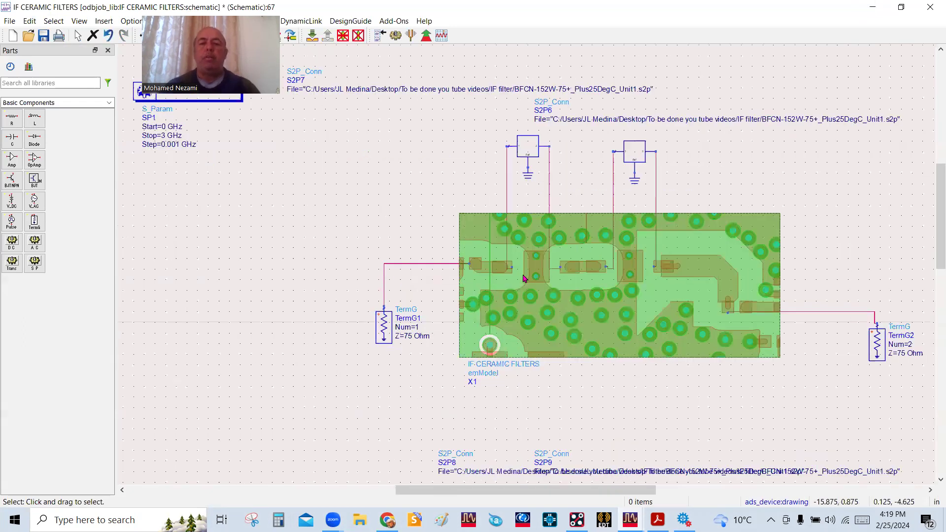
scroll(523, 279, down, 2)
scroll(363, 291, up, 1)
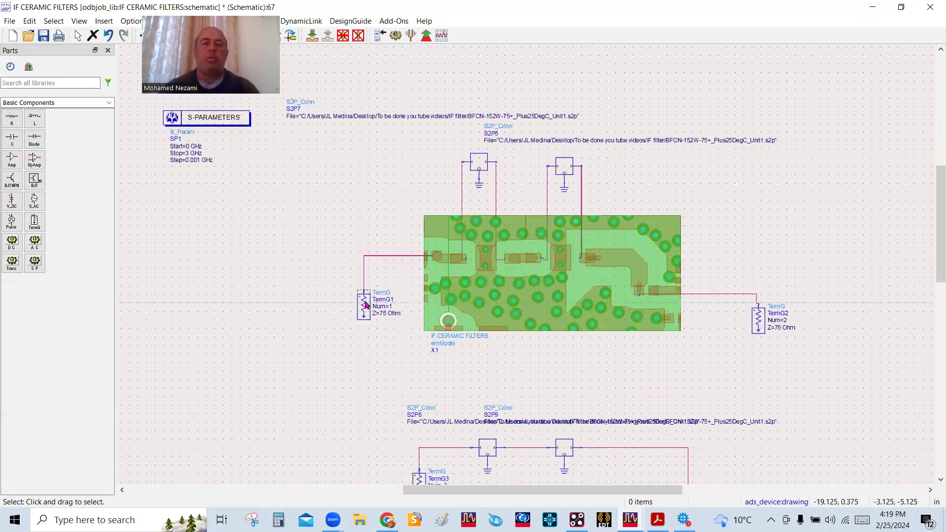
scroll(492, 274, up, 2)
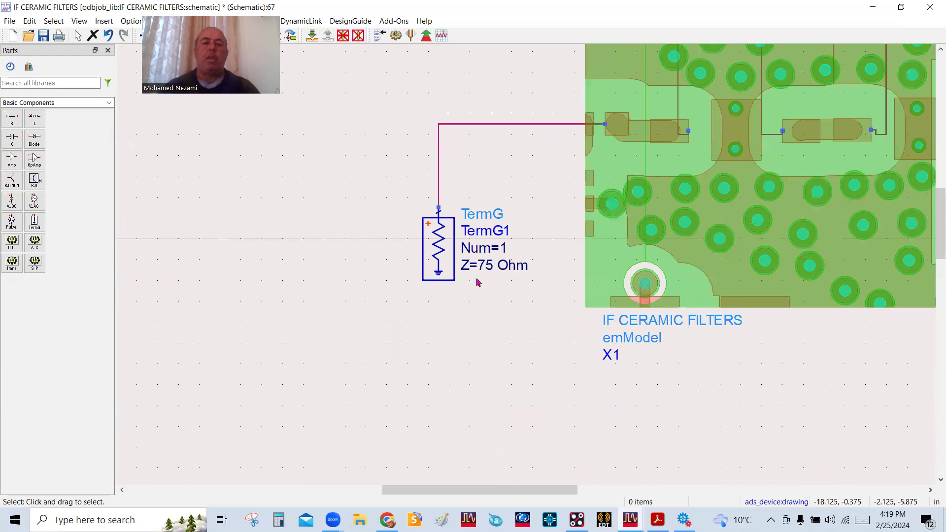
scroll(477, 282, up, 1)
double_click(465, 262)
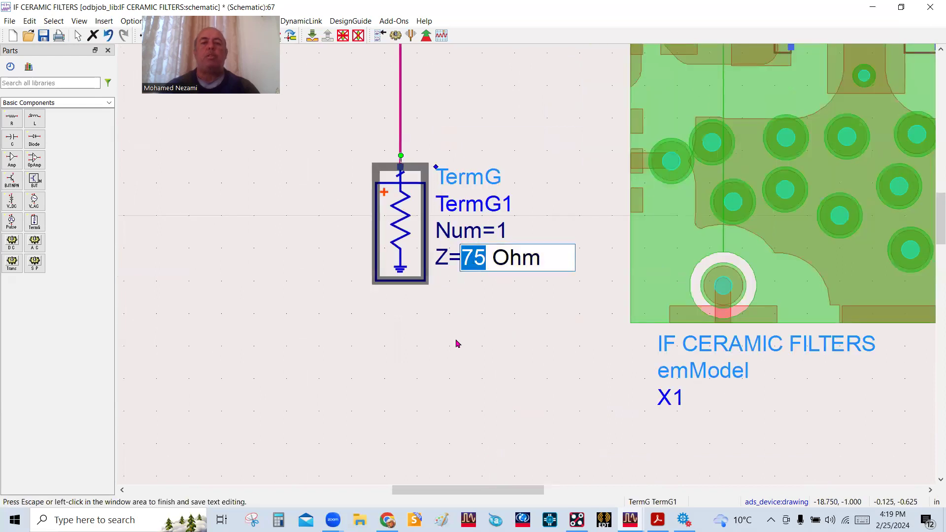
click(456, 343)
scroll(524, 271, down, 2)
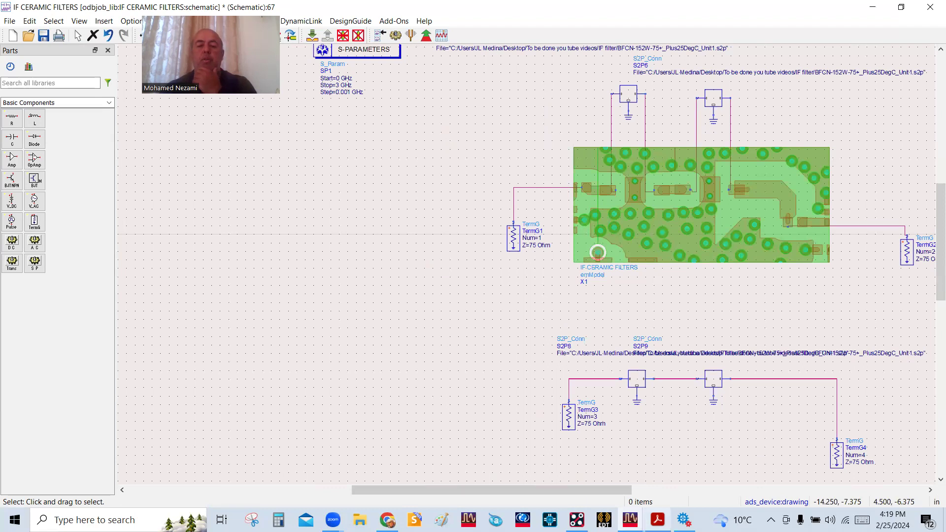
Review the BFCN-152W-75+ datasheet and the board schematic around F5 and F6 in the Acrobat PDF, and return to the ADS schematic
click(657, 520)
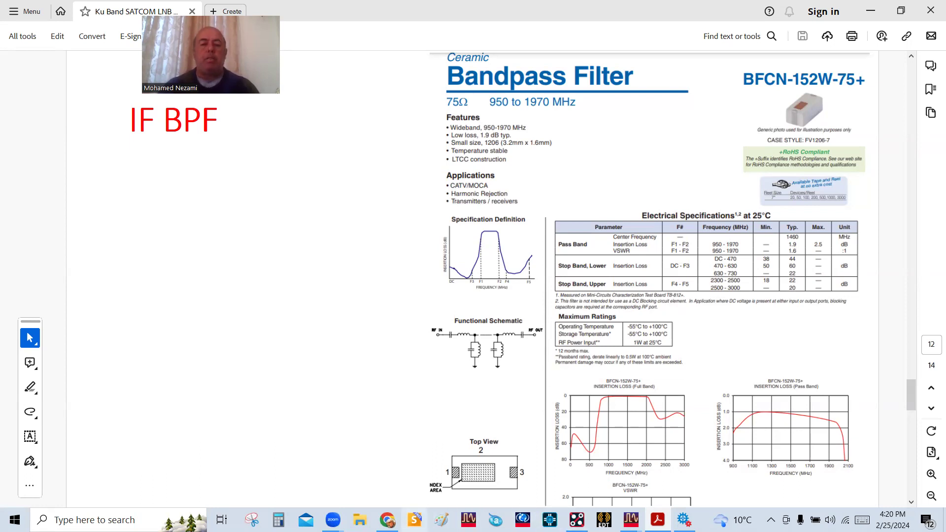
click(415, 520)
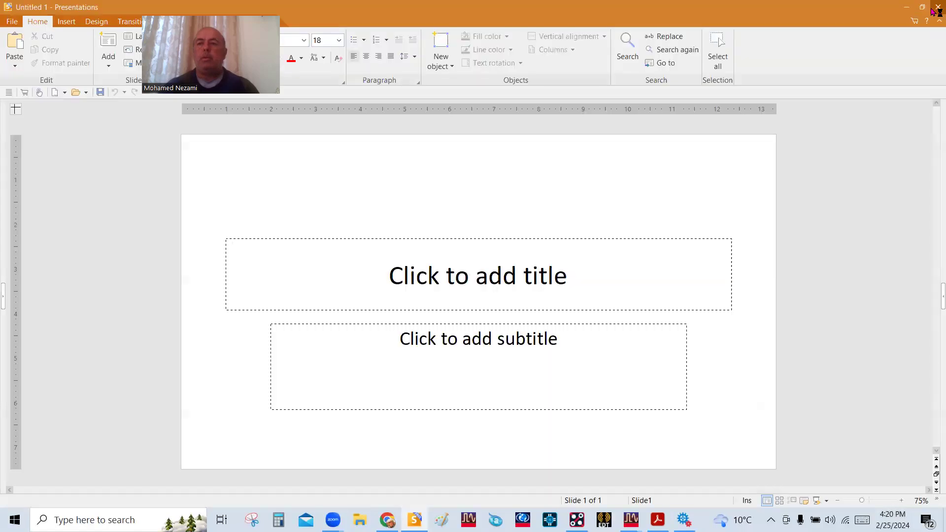
click(934, 11)
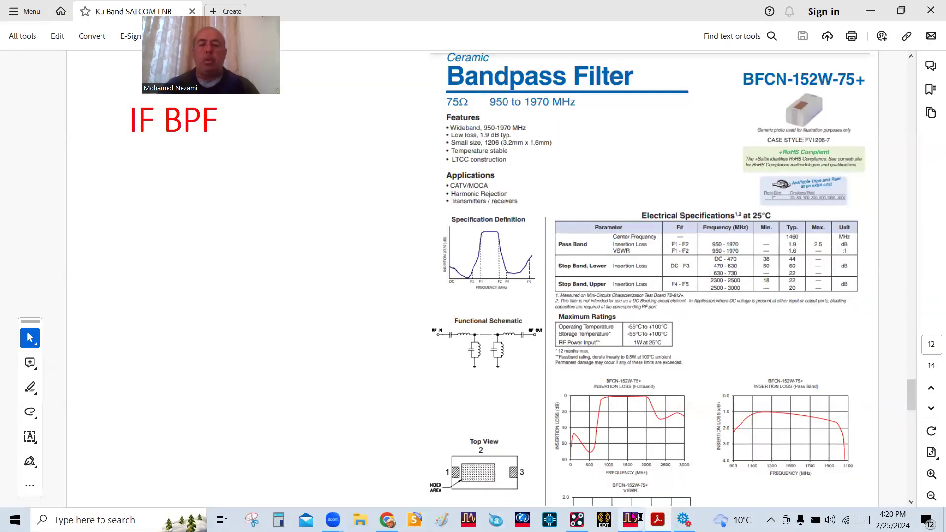
click(631, 518)
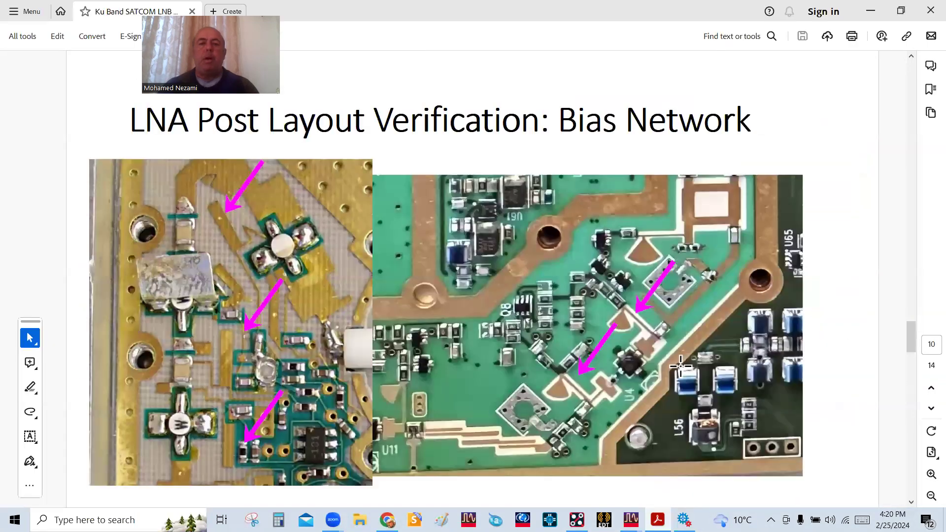
scroll(197, 324, down, 3)
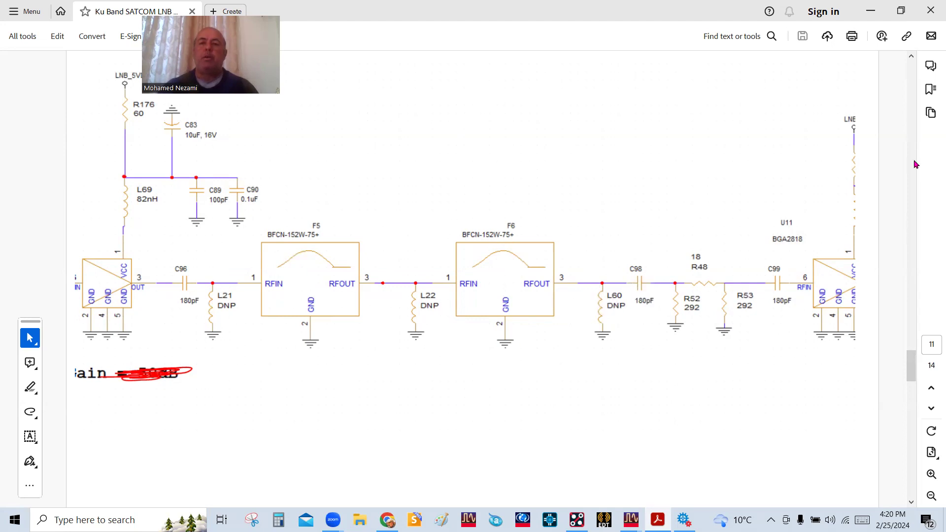
click(871, 11)
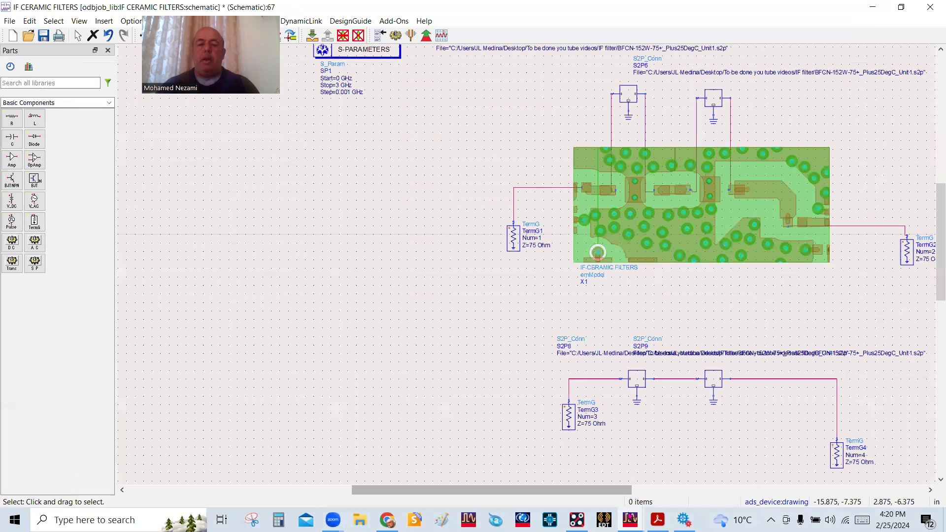
click(631, 518)
click(673, 484)
Move the TermG6 termination closer to the S2P11 block in the single-filter circuit and inspect that circuit
scroll(625, 331, down, 2)
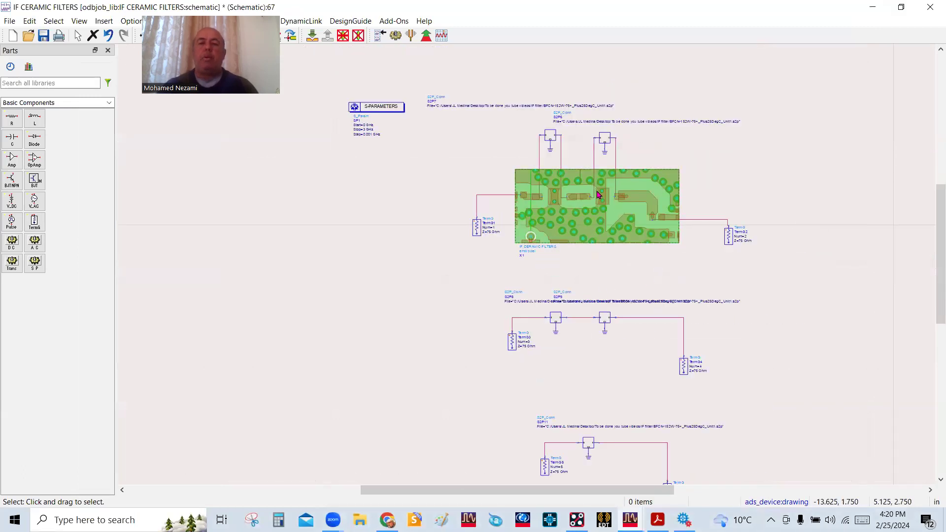
scroll(546, 306, up, 1)
scroll(536, 277, down, 1)
scroll(534, 306, down, 1)
scroll(534, 286, up, 4)
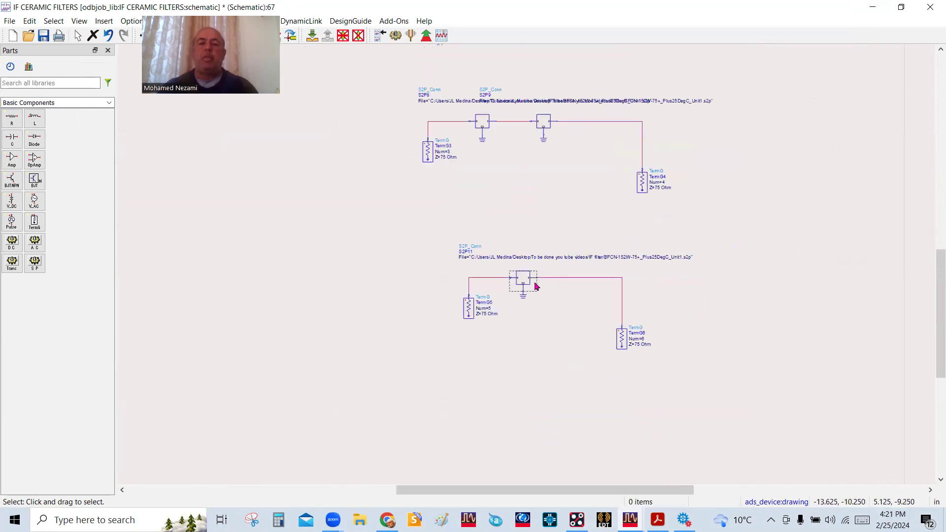
drag(786, 460, 635, 410)
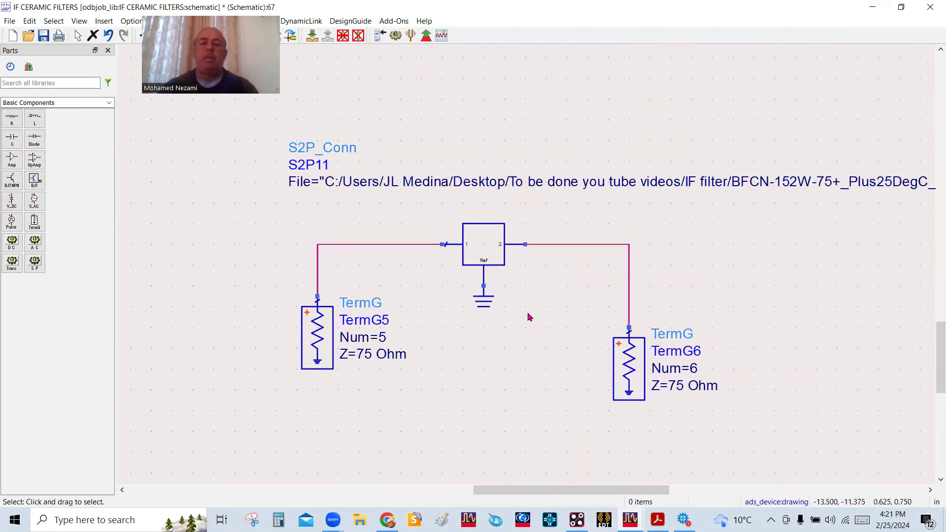
scroll(528, 317, down, 1)
scroll(515, 215, up, 2)
click(513, 207)
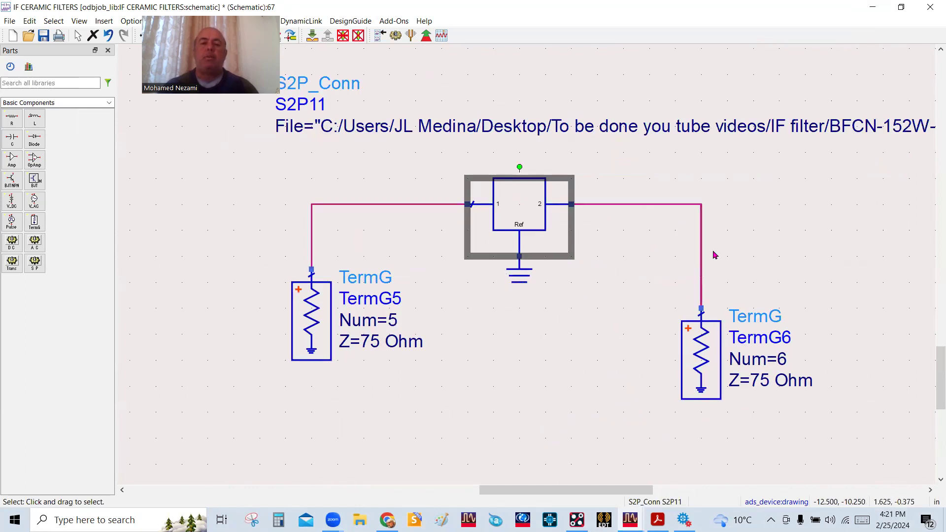
click(542, 336)
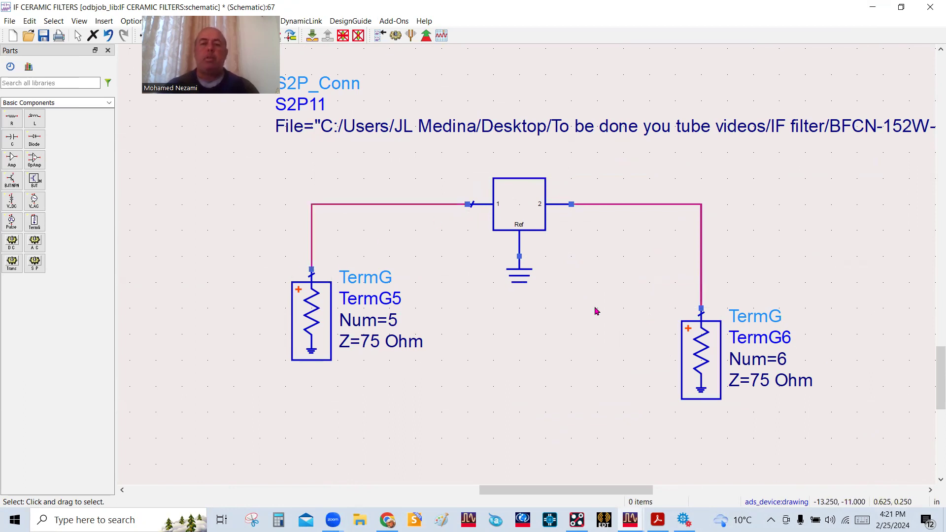
Move the TermG4 termination closer to the S2P9 block in the two-filter cascade circuit
scroll(526, 268, down, 4)
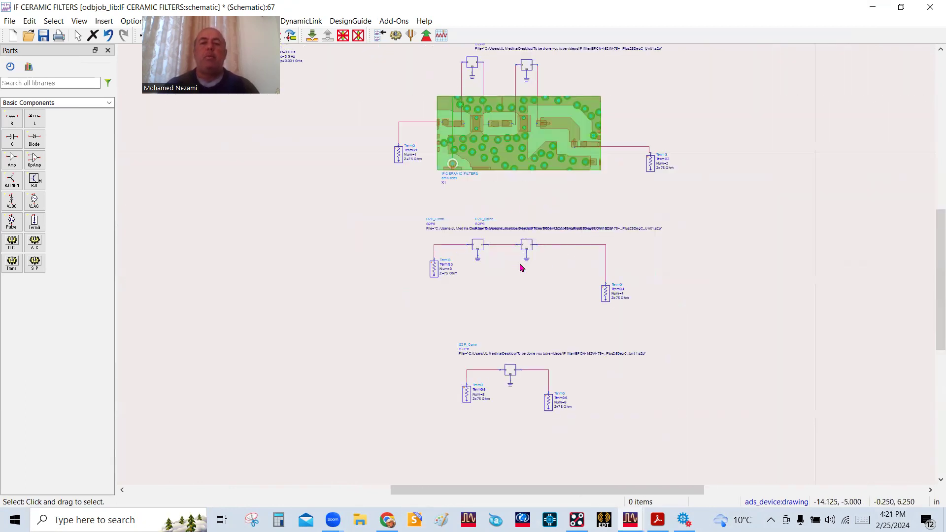
scroll(522, 268, up, 3)
drag(771, 328, 697, 313)
click(697, 336)
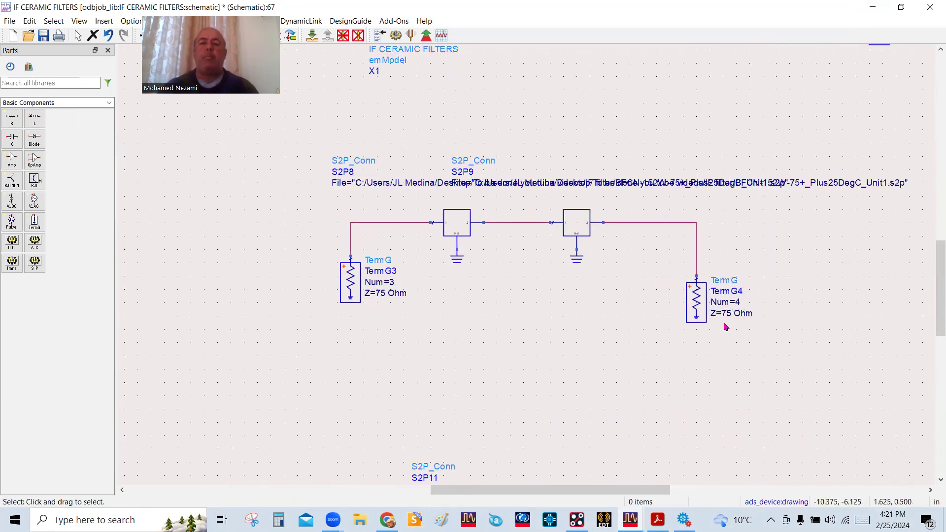
Shift the S2P9 block slightly away from S2P8 and realign its ground symbol directly beneath its Ref pin
drag(590, 301, 591, 230)
click(578, 203)
click(588, 309)
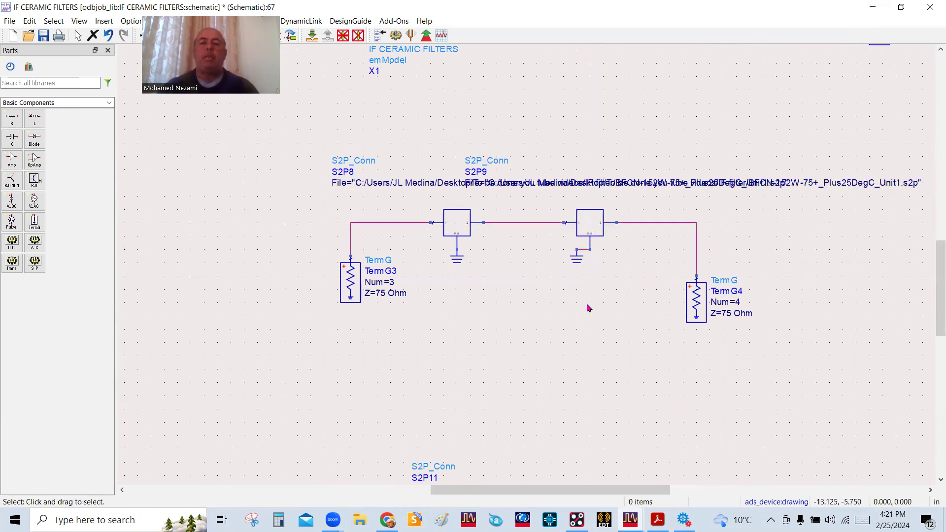
drag(575, 265, 592, 270)
click(579, 342)
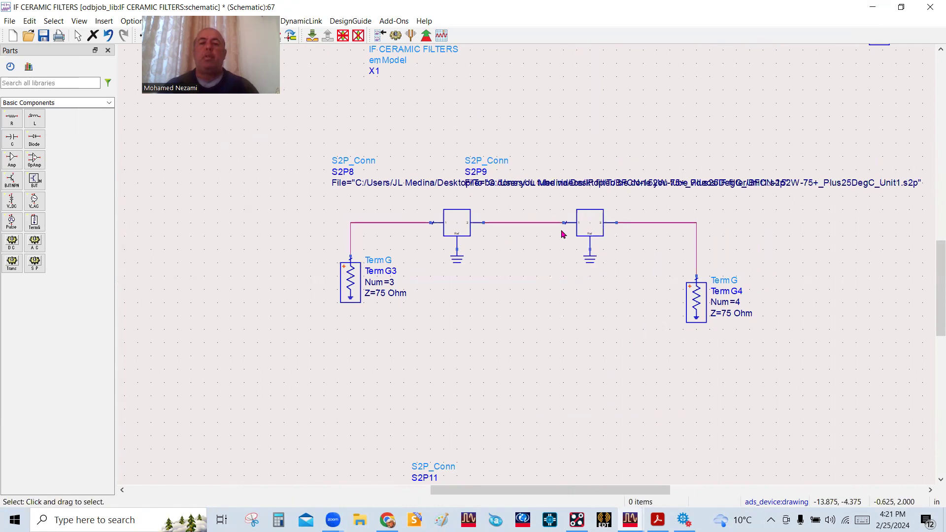
Move the S2P9 component's text label above the S2P8 label so both S-parameter file paths can be read
scroll(560, 262, down, 2)
click(543, 249)
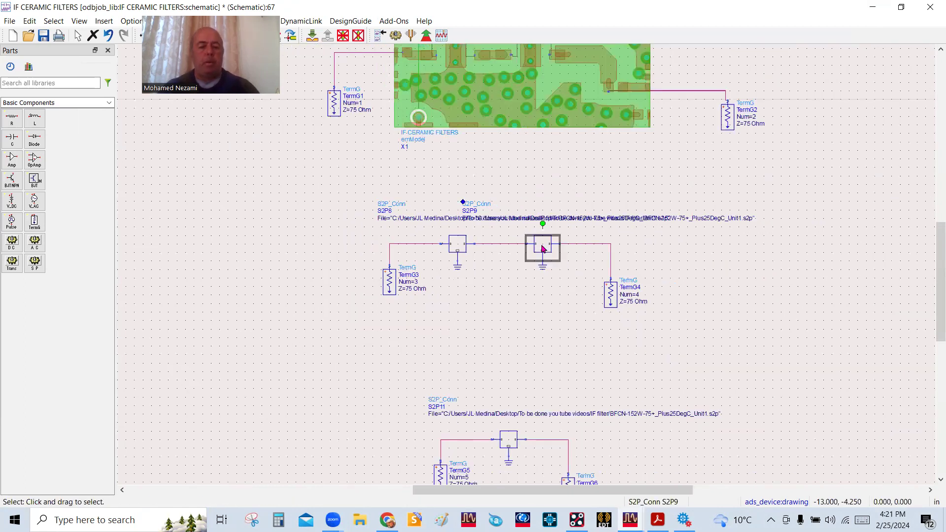
key(F5)
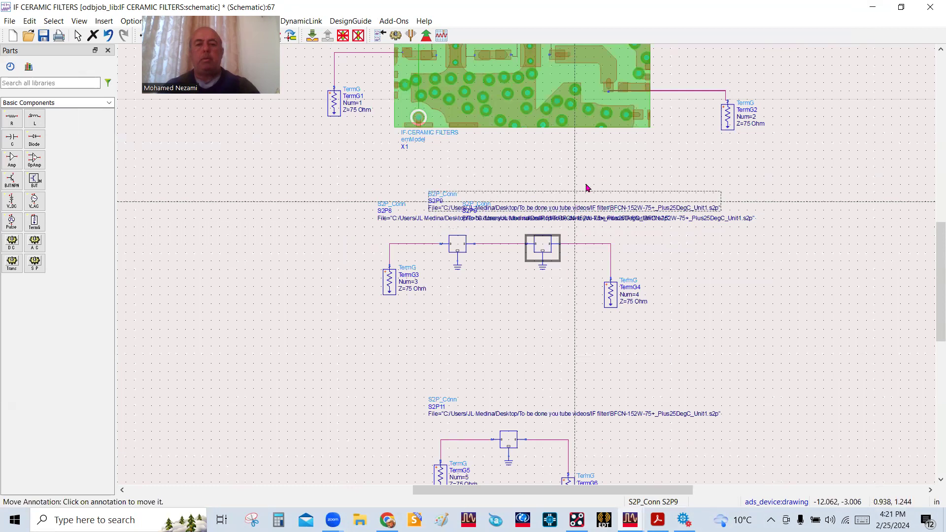
click(591, 190)
Examine how the two upper S2P blocks attach to the EM model symbol and compare it with the board layout in OrCAD PCB Designer
scroll(529, 277, down, 2)
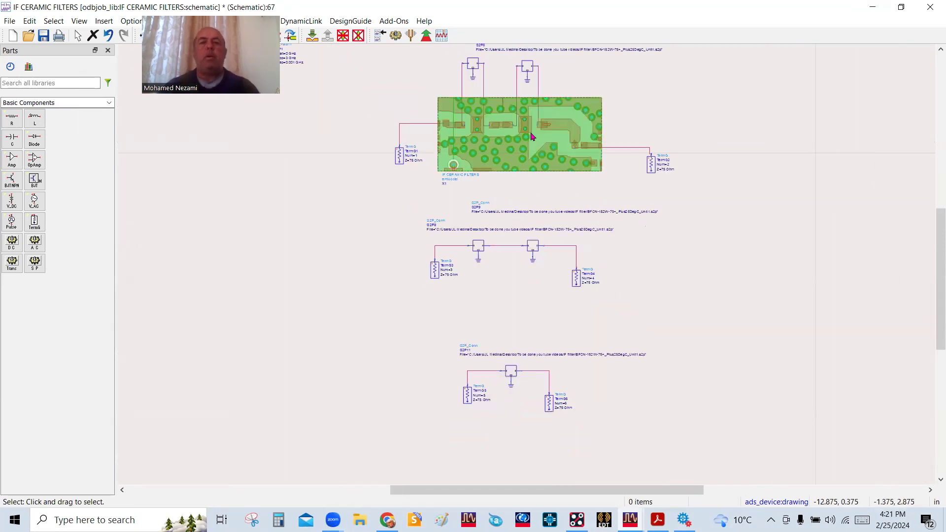
scroll(500, 166, up, 1)
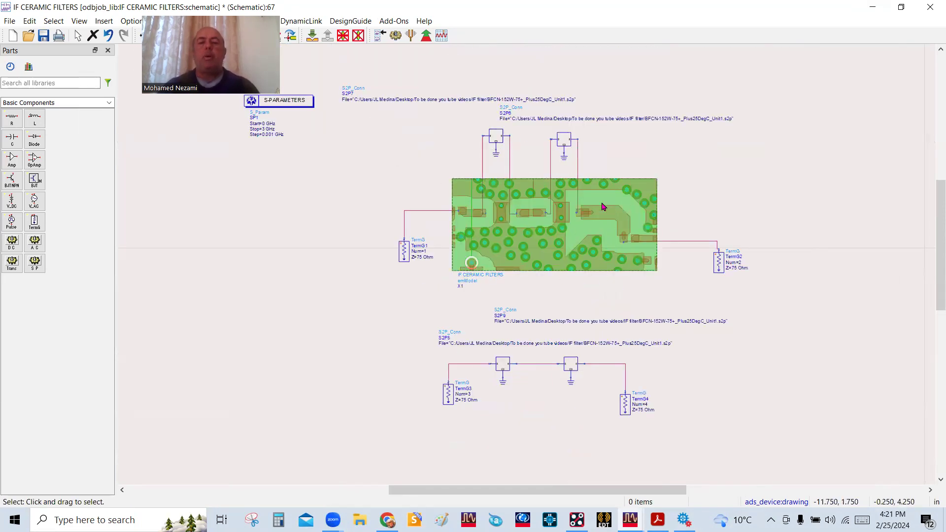
scroll(603, 207, up, 1)
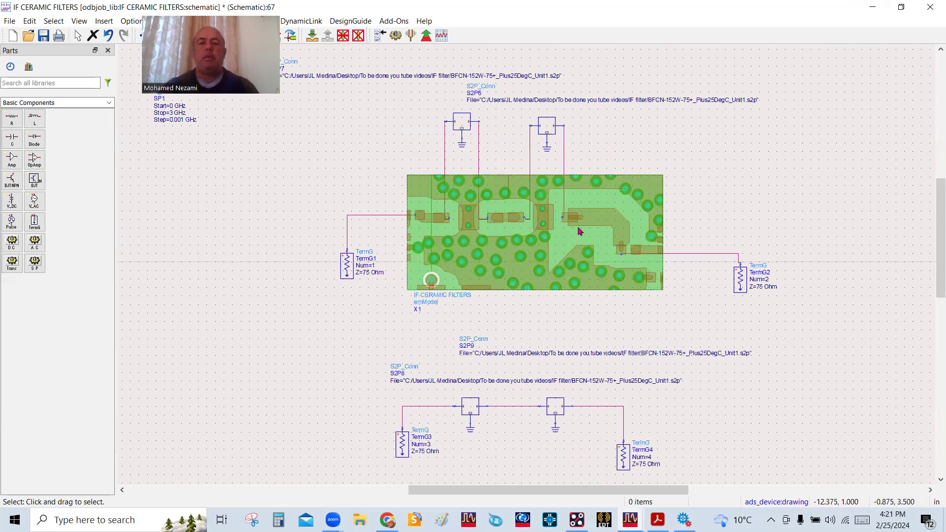
click(465, 127)
click(607, 141)
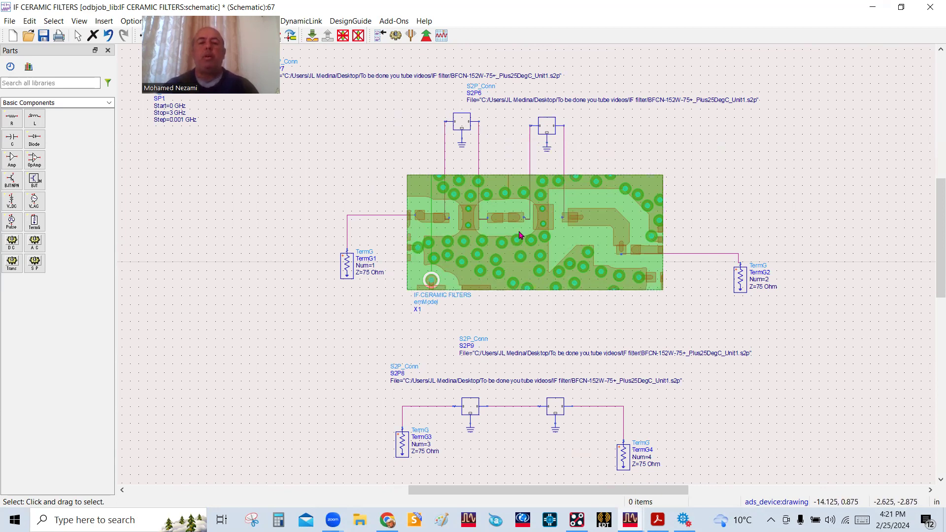
click(542, 126)
click(669, 148)
click(596, 217)
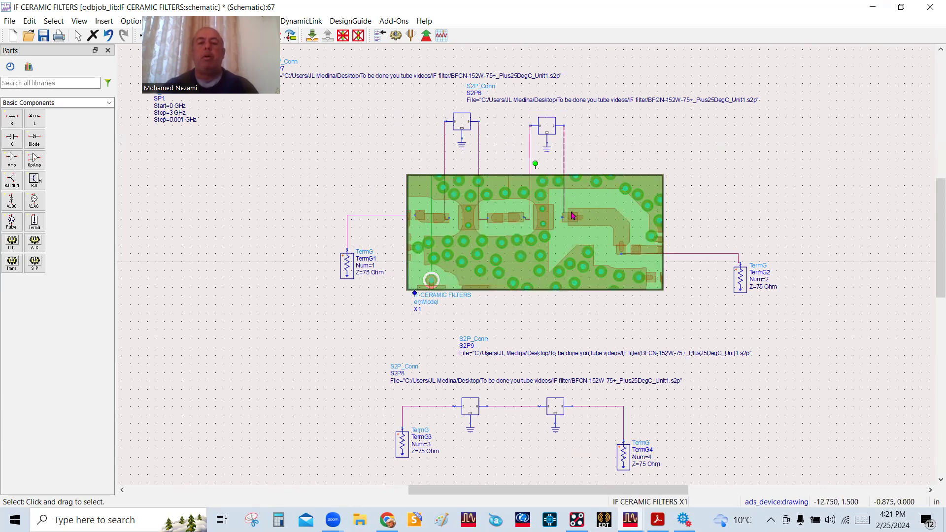
click(577, 520)
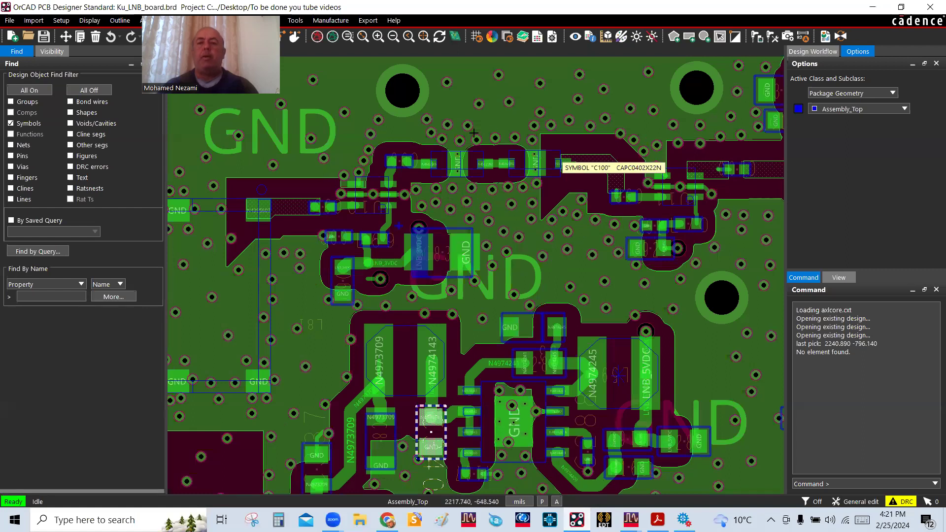
click(873, 7)
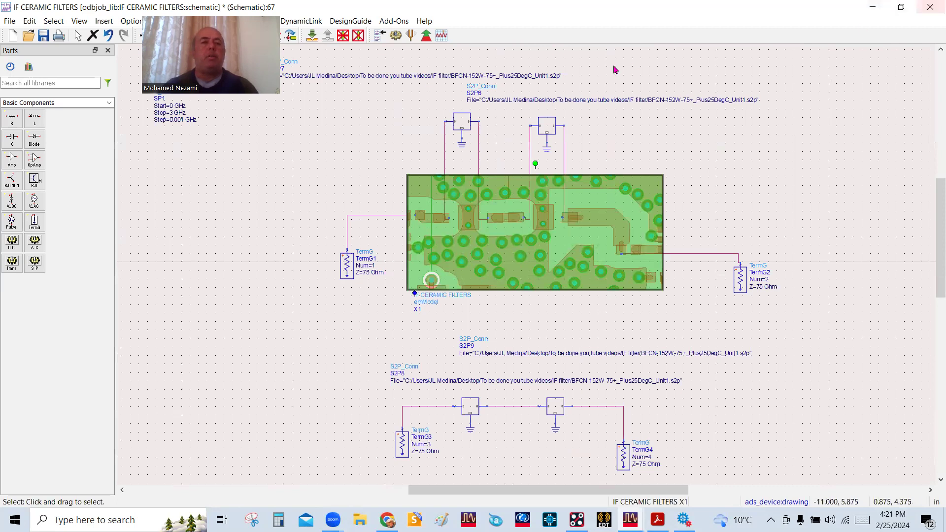
Close the IF CERAMIC FILTERS schematic, open the IF CERAMIC FILTERS.dds data display to view its plots, and close it
click(930, 7)
click(460, 275)
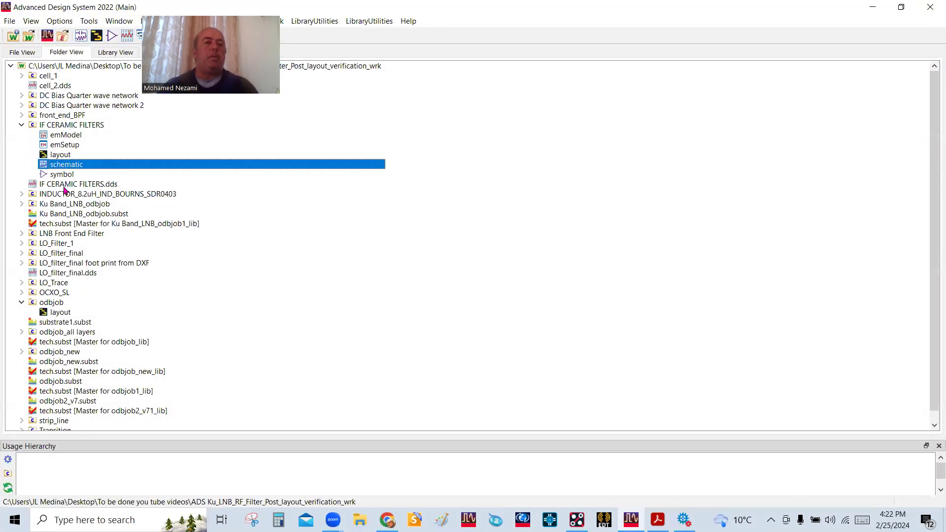
double_click(67, 184)
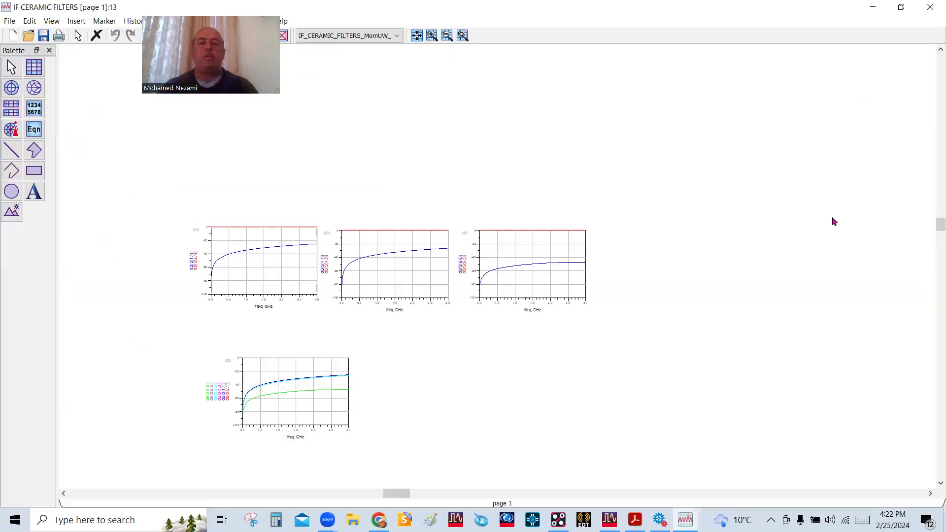
click(930, 7)
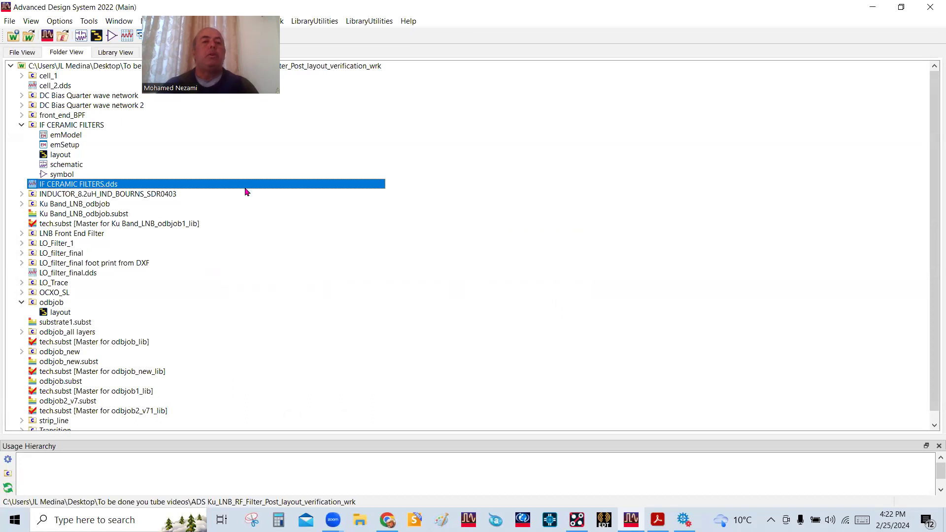
Open the IF CERAMIC FILTERS layout to view its port placement, close it, and reopen the cell's schematic
click(264, 227)
double_click(61, 155)
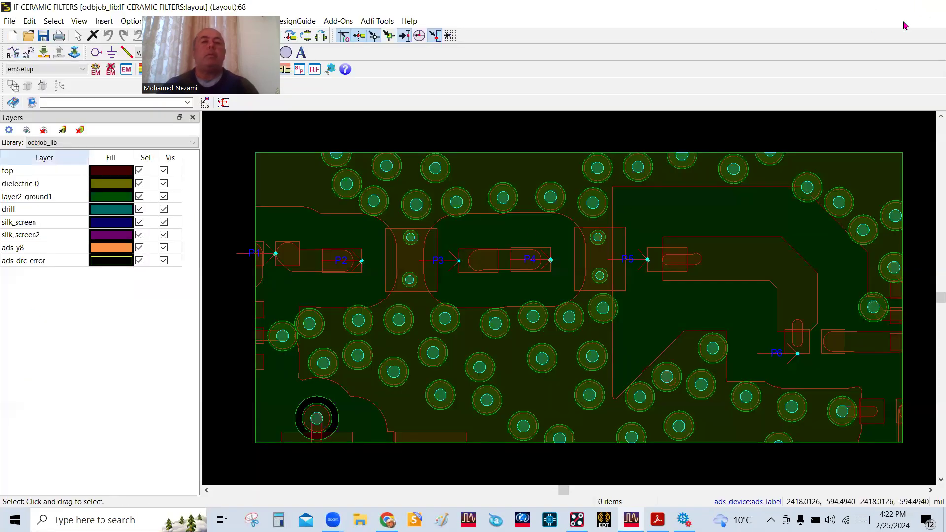
click(931, 7)
double_click(69, 165)
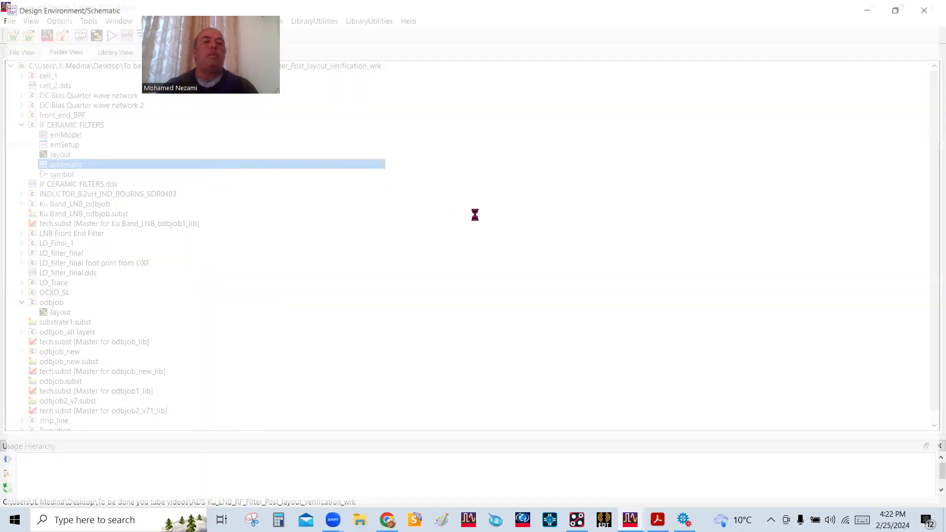
Examine the EM model circuit, the cascaded filter circuit and the single-filter circuit, including their terminations and port numbers
scroll(523, 264, up, 2)
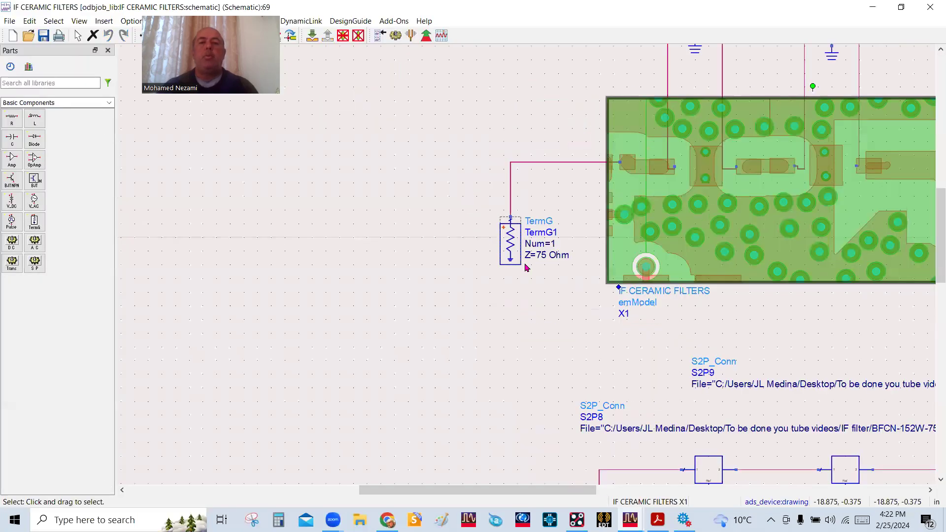
scroll(605, 272, down, 2)
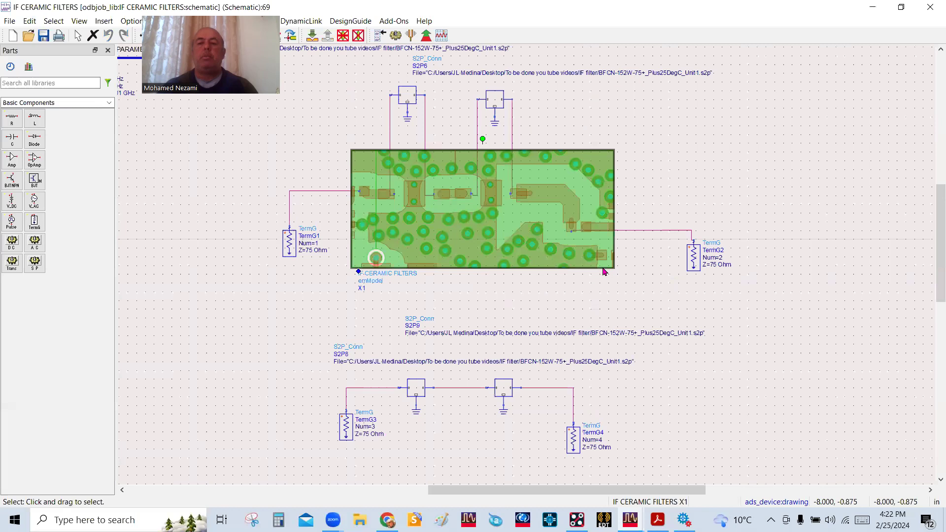
scroll(547, 269, up, 2)
scroll(529, 269, down, 3)
scroll(394, 239, up, 1)
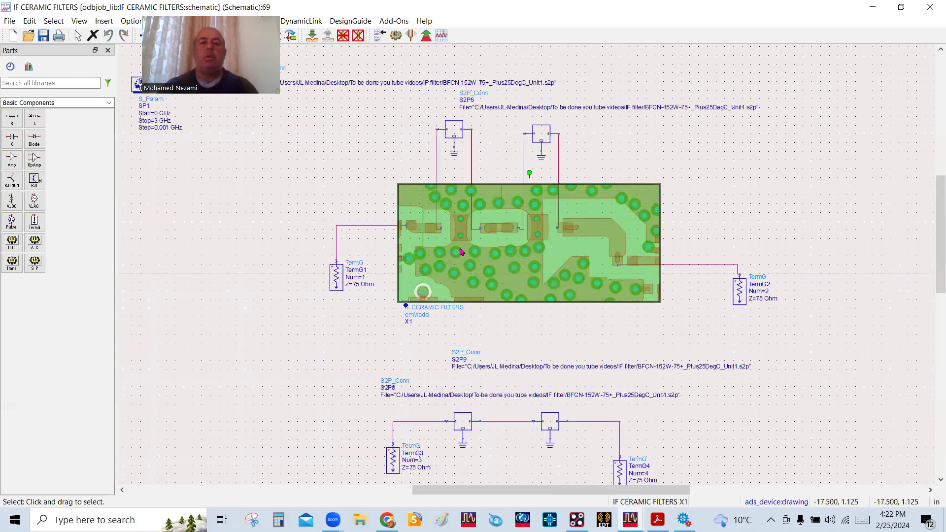
scroll(553, 419, down, 2)
scroll(528, 281, up, 3)
scroll(535, 205, up, 2)
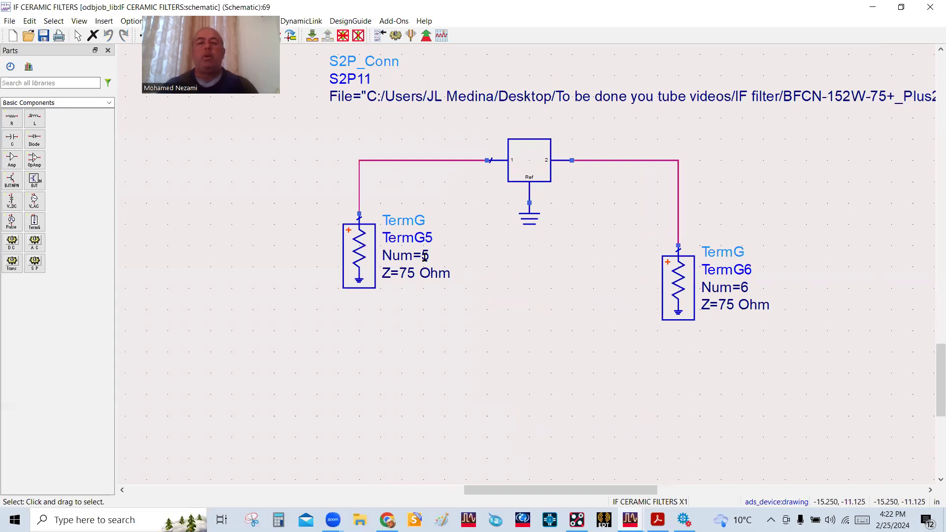
Minimize the schematic and open the IF CERAMIC FILTERS.dds data display
click(870, 12)
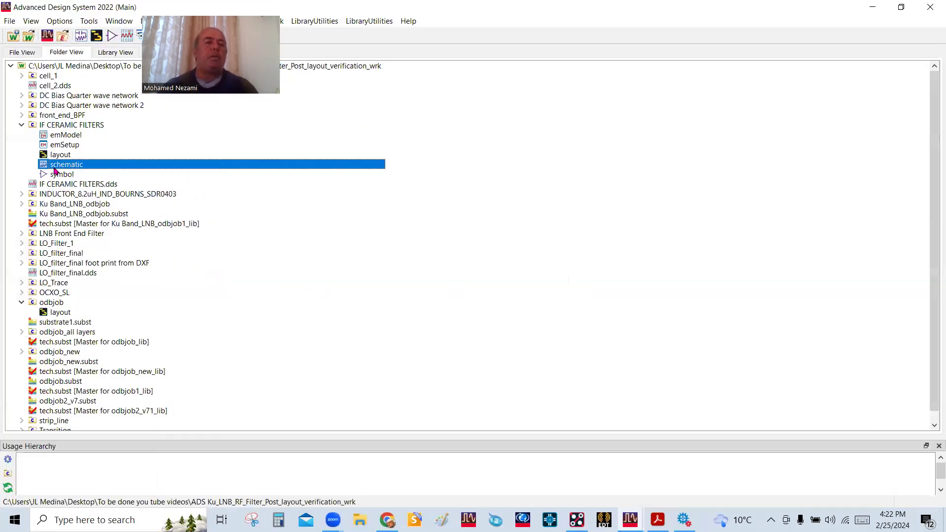
click(63, 184)
double_click(63, 185)
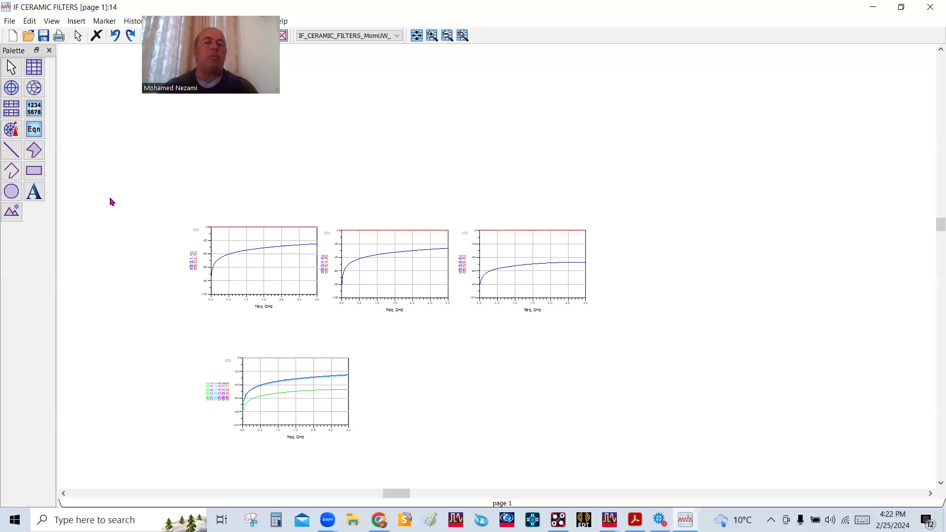
Add a rectangular plot of S(5,6) and S(6,6) in dB beside the existing plots in the data display
click(35, 72)
click(467, 215)
scroll(426, 276, down, 2)
scroll(427, 284, down, 11)
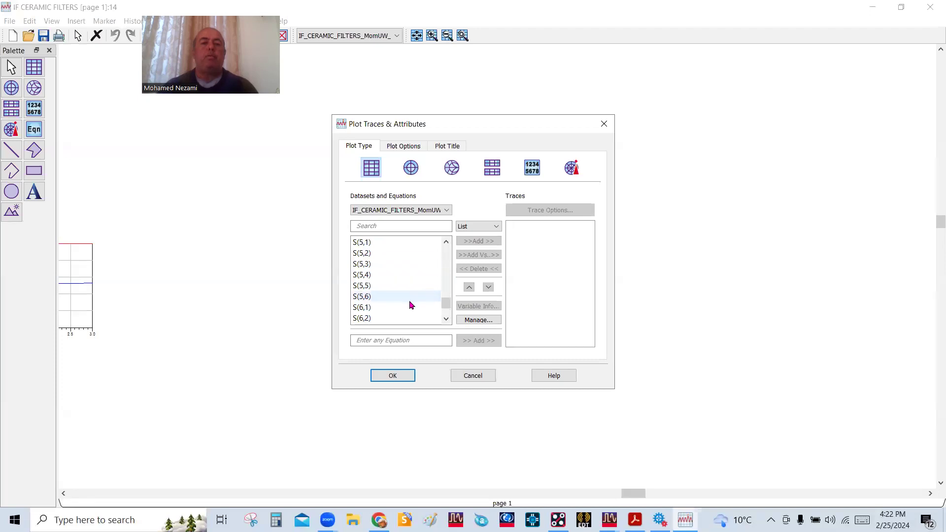
double_click(380, 298)
click(455, 337)
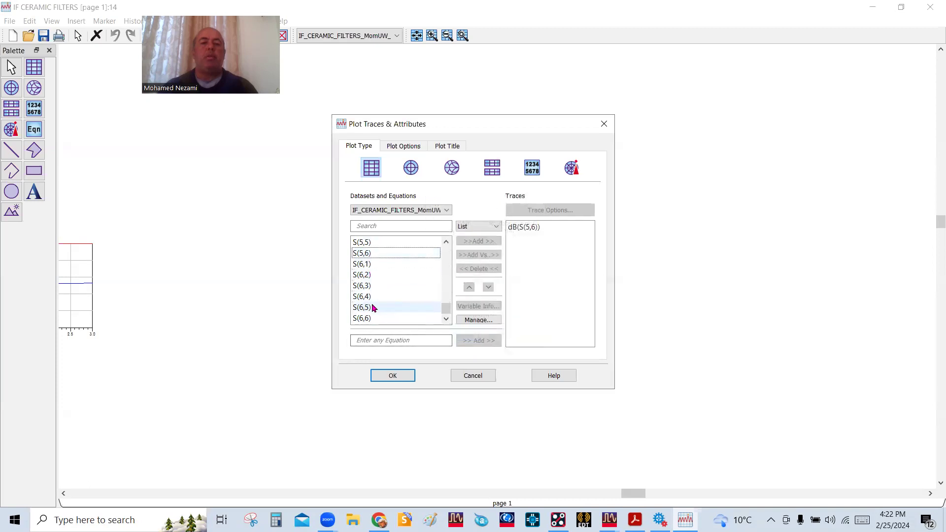
double_click(373, 319)
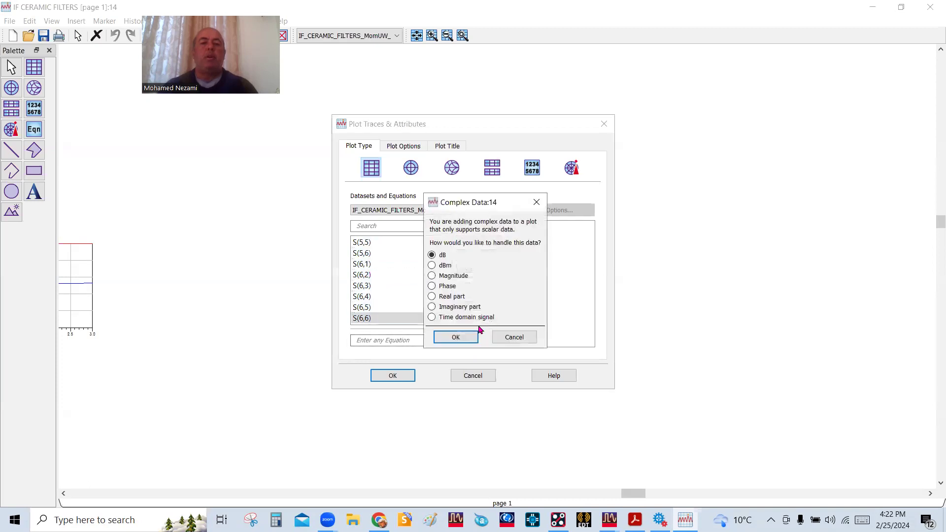
click(470, 336)
click(397, 376)
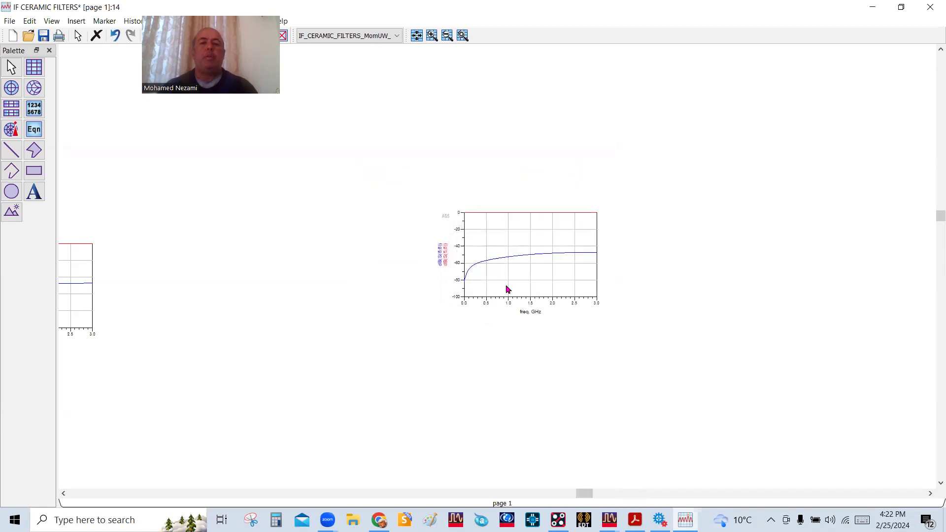
Return to the schematic and inspect the S2P11 single-filter circuit between terminations 5 and 6
scroll(602, 241, down, 2)
scroll(459, 292, up, 1)
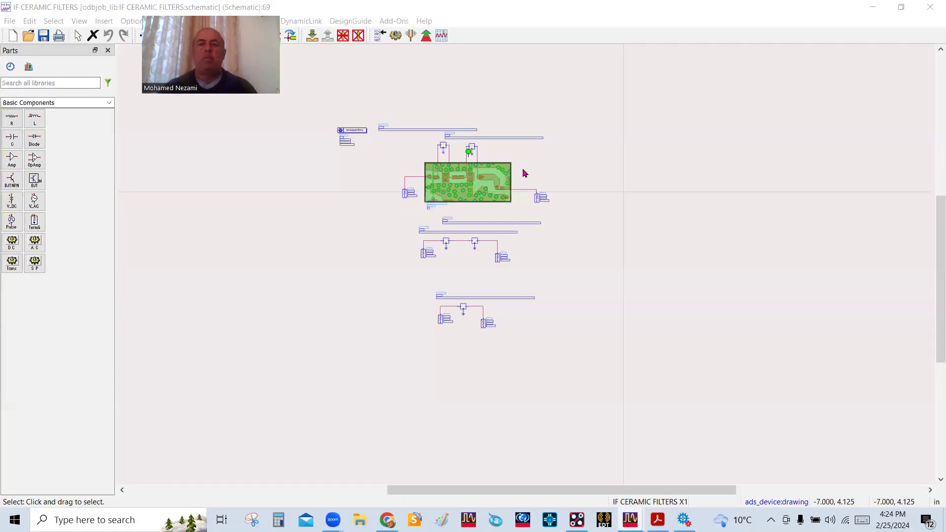
scroll(523, 281, up, 4)
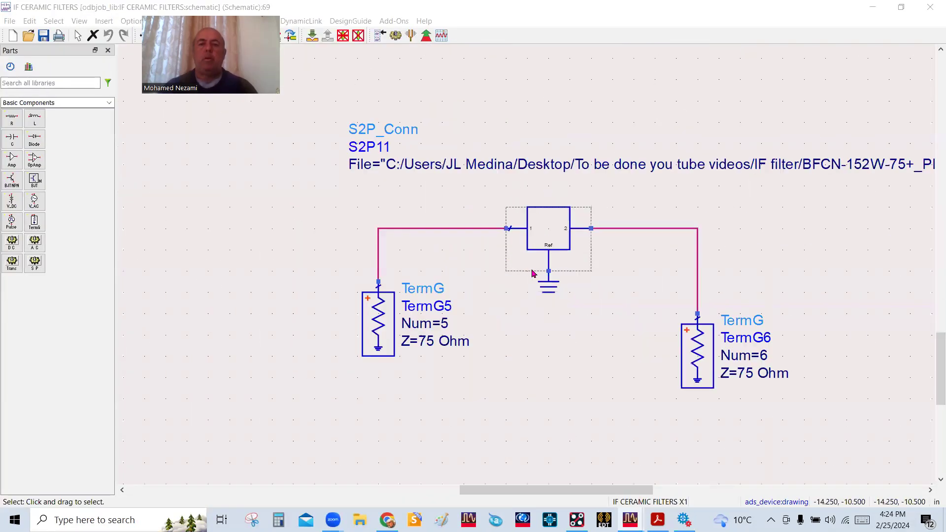
scroll(542, 270, up, 2)
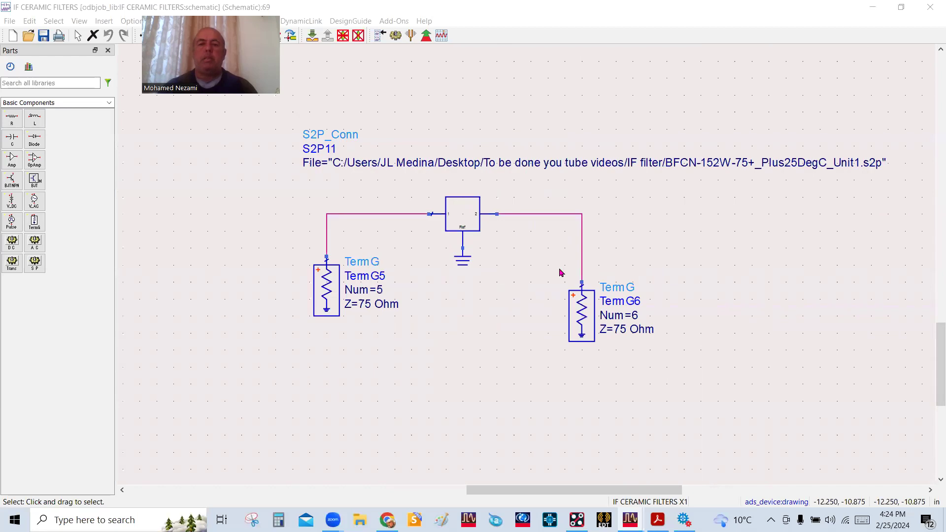
click(456, 221)
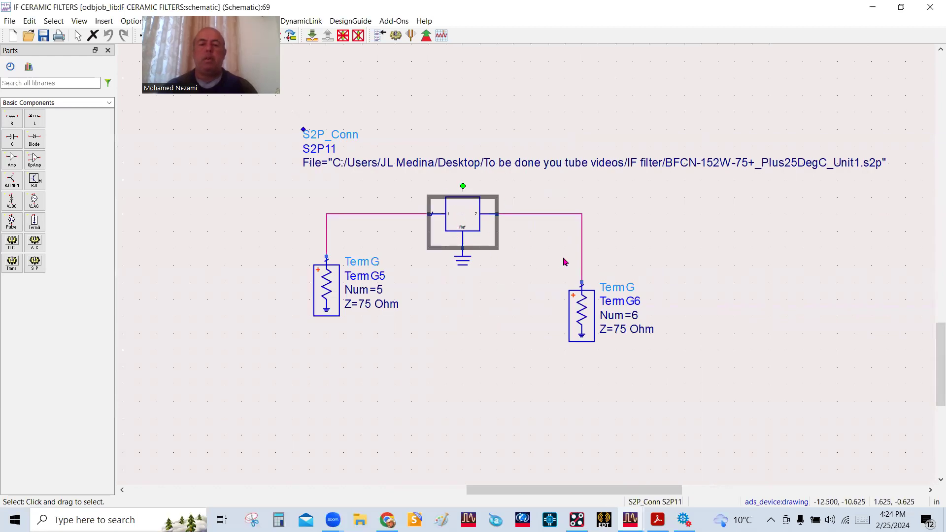
click(566, 261)
click(464, 222)
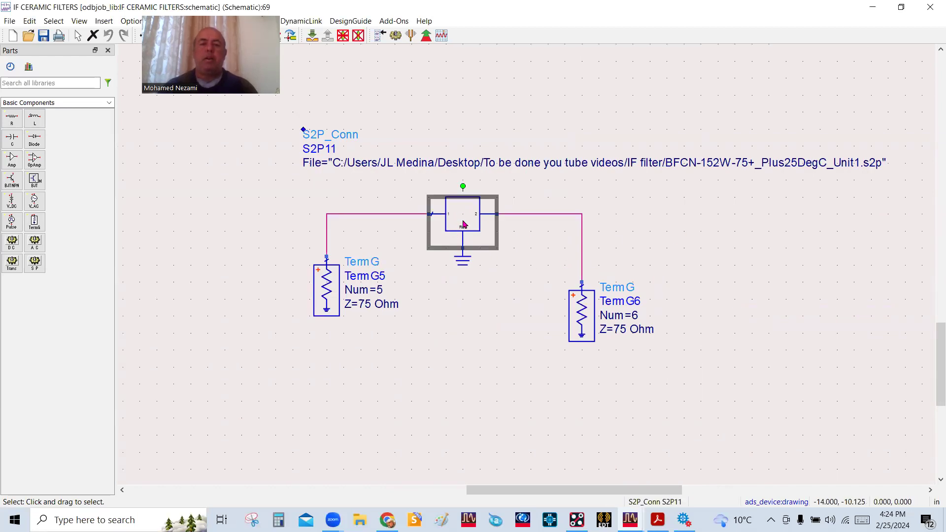
Simulate the IF CERAMIC FILTERS schematic and maximize the new data display window
click(665, 243)
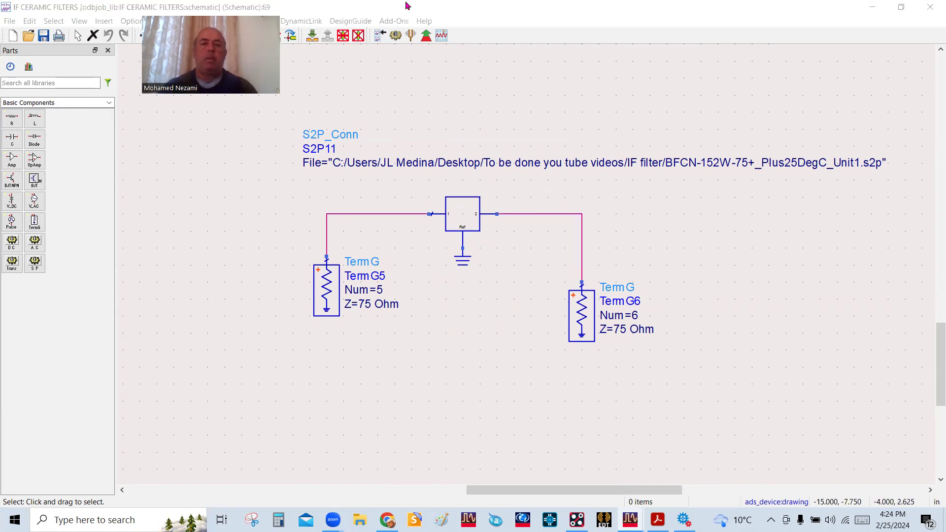
click(394, 37)
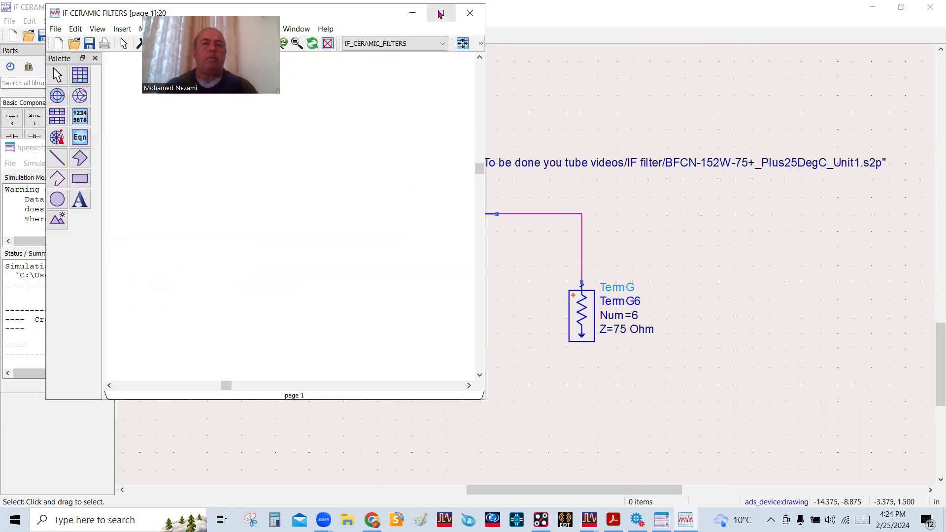
click(437, 12)
Insert a rectangular plot showing S(6,5) and S(6,6) in dB from the IF_CERAMIC_FILTERS dataset
click(36, 70)
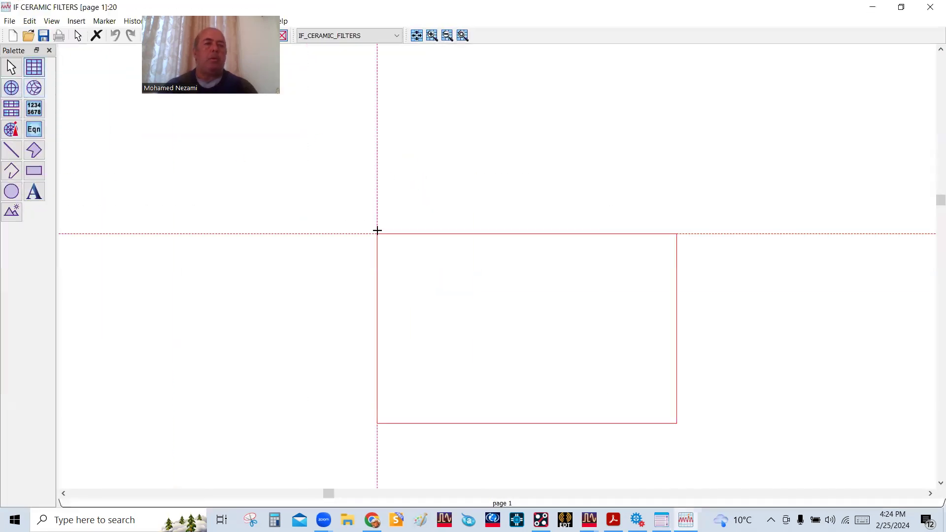
click(380, 212)
scroll(383, 269, down, 12)
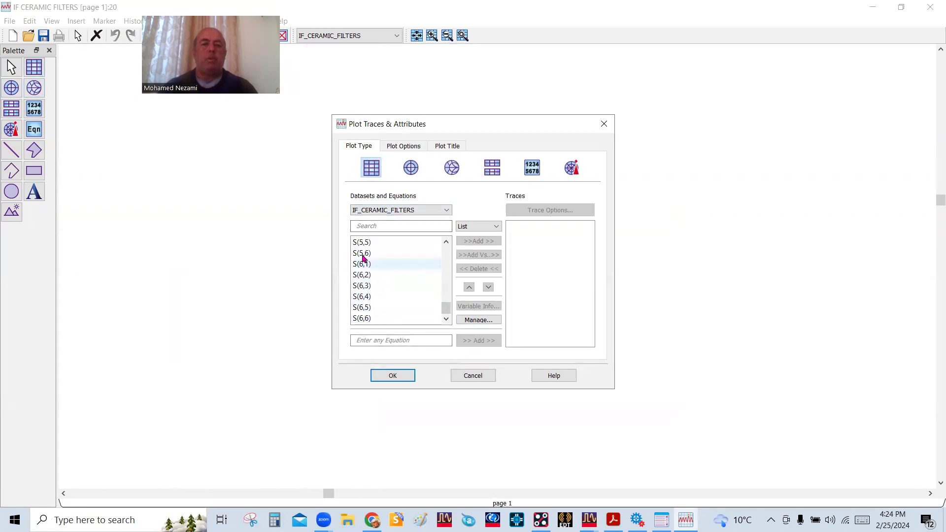
scroll(381, 294, up, 4)
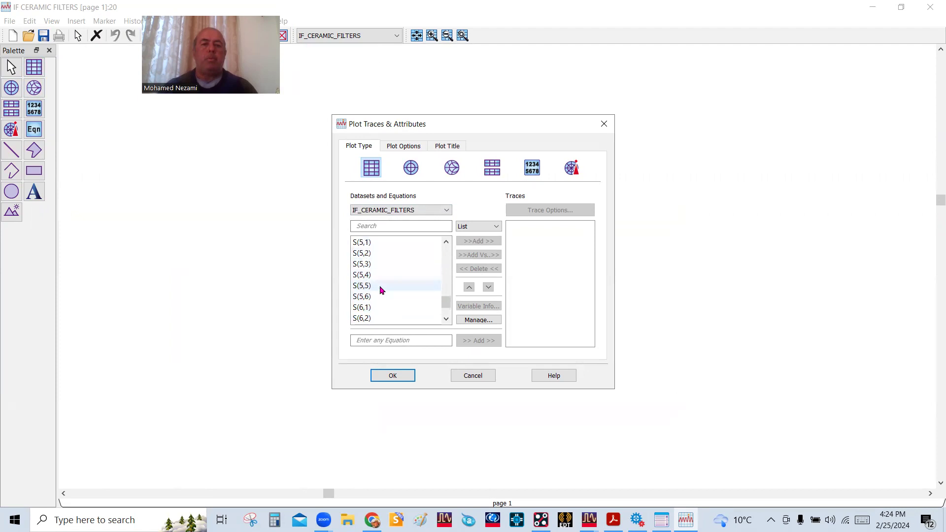
scroll(381, 290, down, 2)
double_click(365, 308)
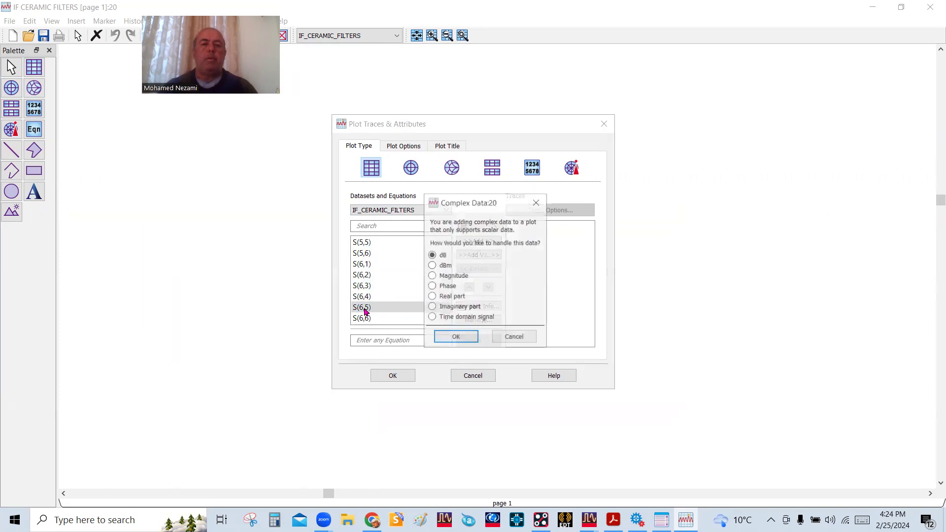
click(452, 337)
double_click(364, 317)
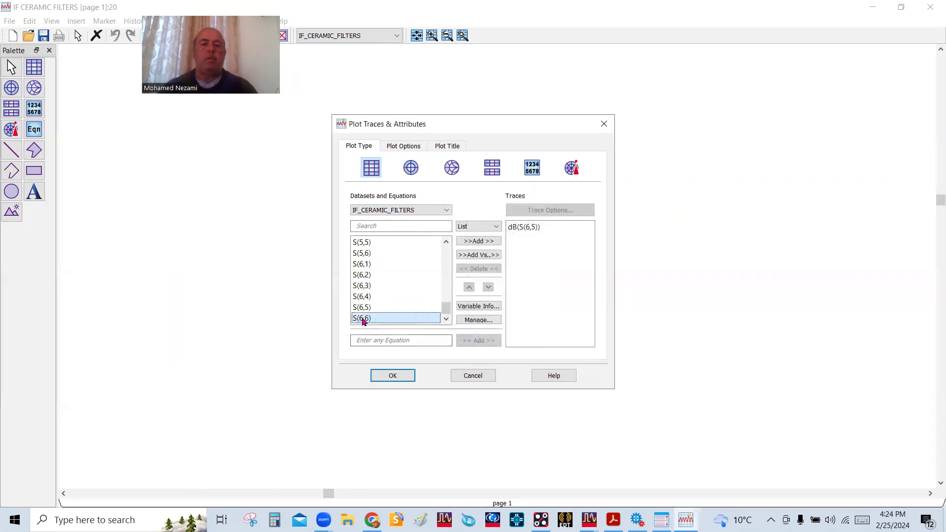
click(447, 336)
click(387, 375)
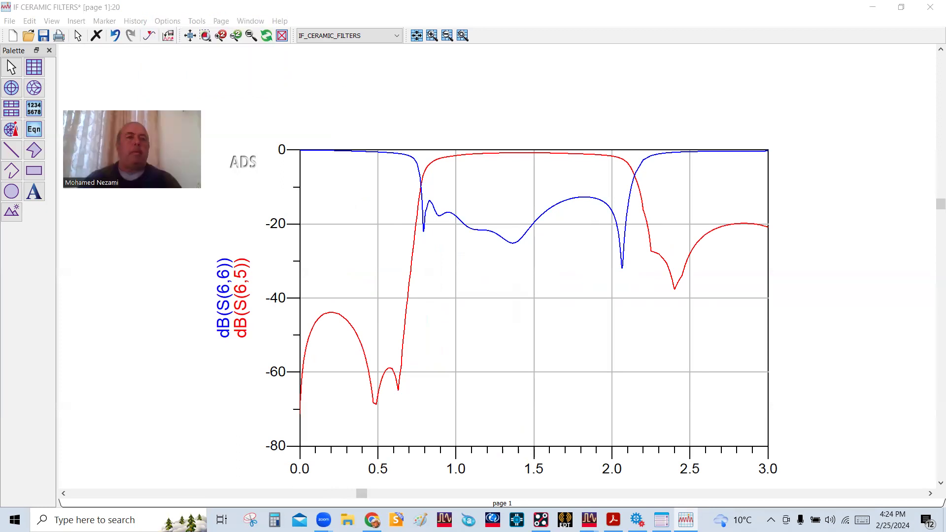
Place a marker on the S(6,5) trace near the lower passband edge and set its frequency to 1000 MHz
click(149, 35)
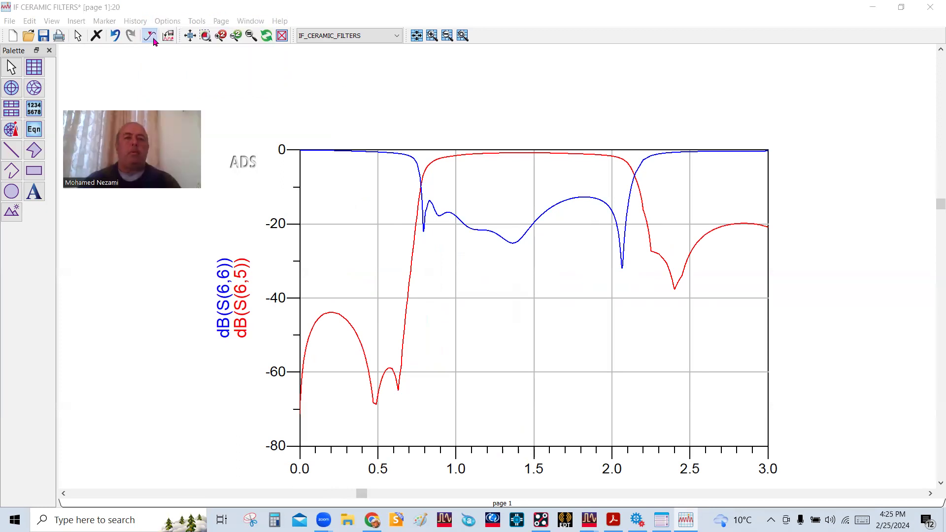
click(450, 157)
double_click(362, 87)
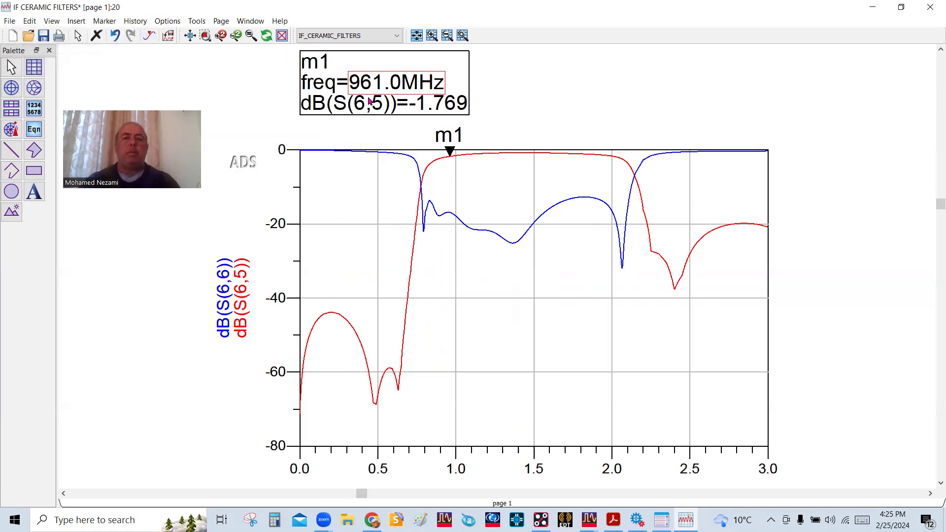
drag(377, 84, 329, 89)
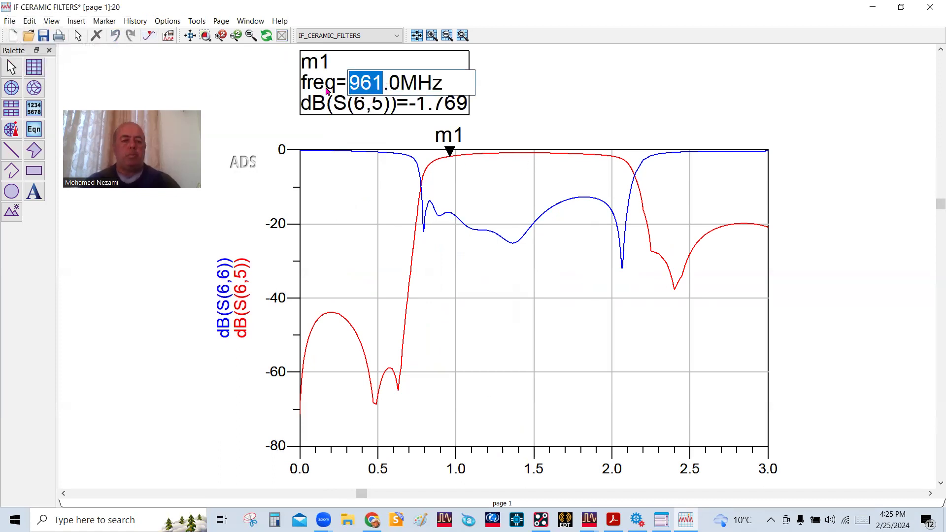
text(1.00)
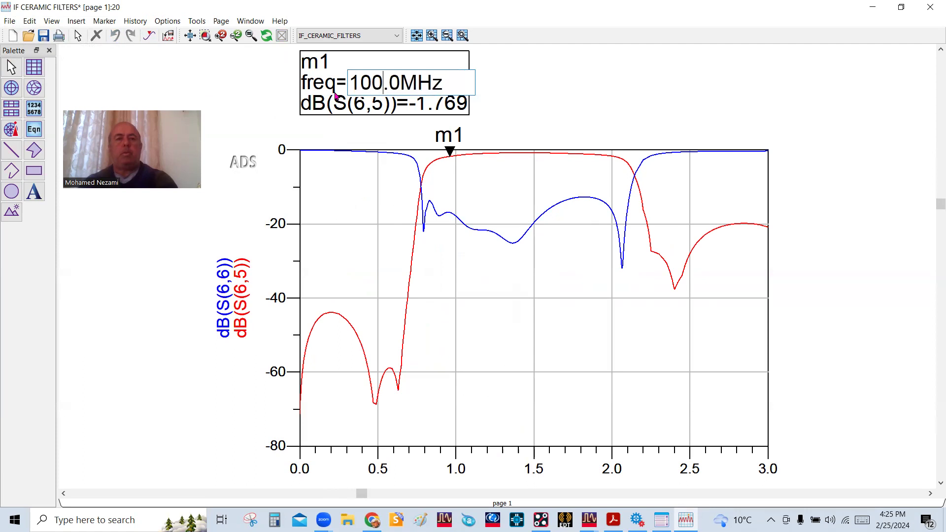
text(0)
click(514, 117)
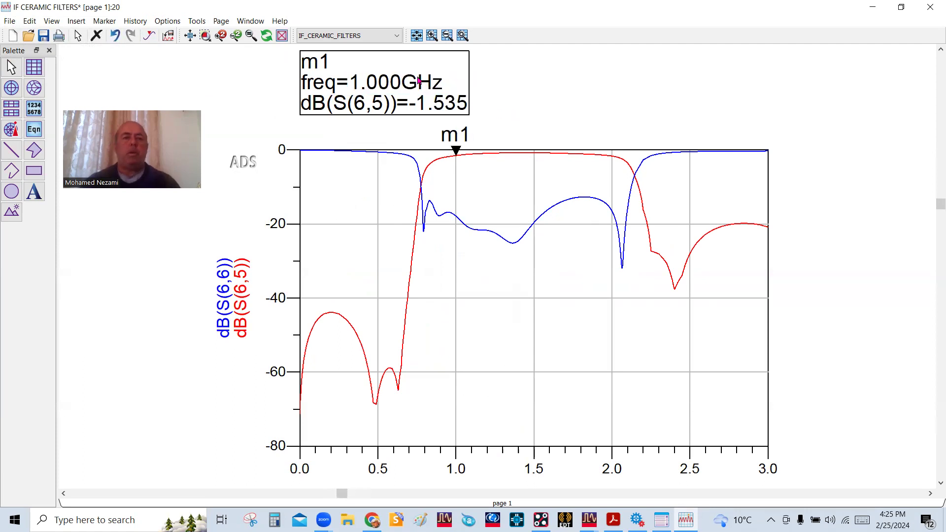
Place a second marker on the S(6,5) trace near the upper passband edge at about 2.0 GHz
click(150, 36)
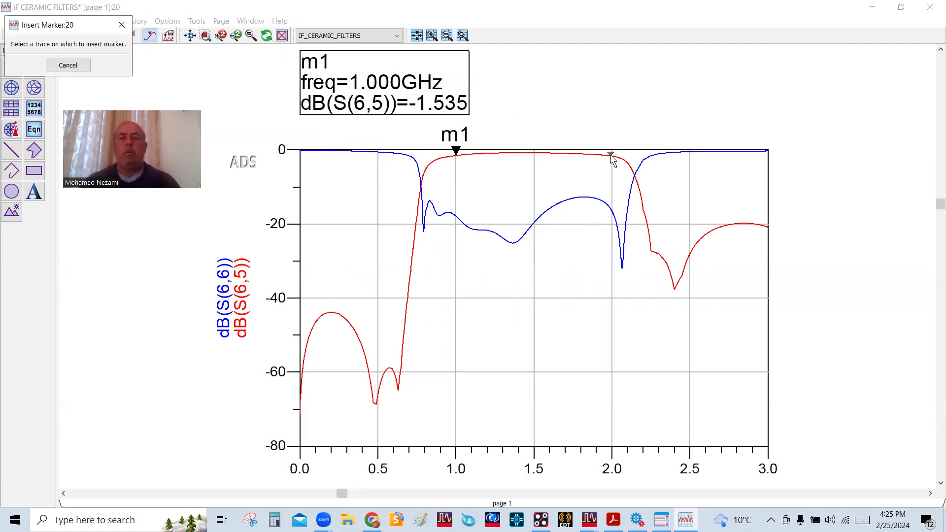
click(611, 156)
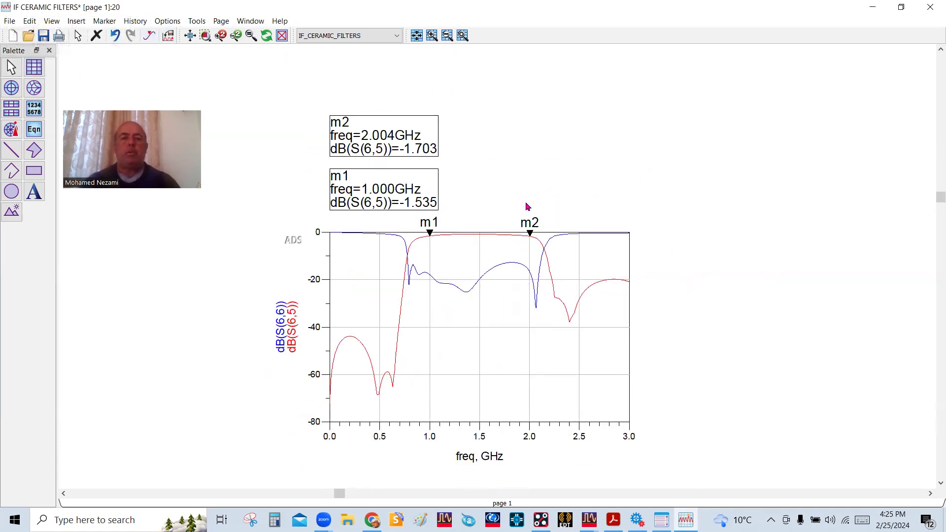
scroll(481, 251, up, 2)
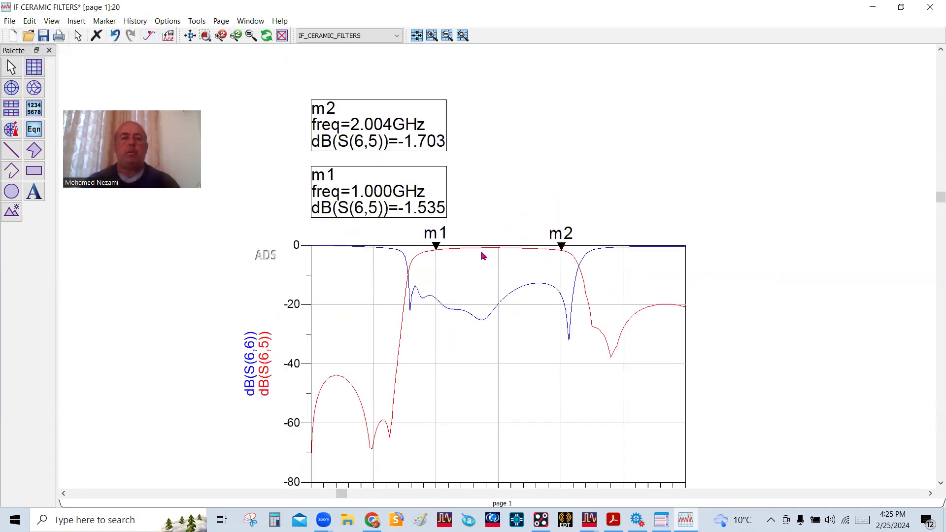
Place a third marker on the S(6,6) trace at its in-band return-loss peak, about 1.84 GHz, and view the marker readouts
click(150, 36)
click(564, 298)
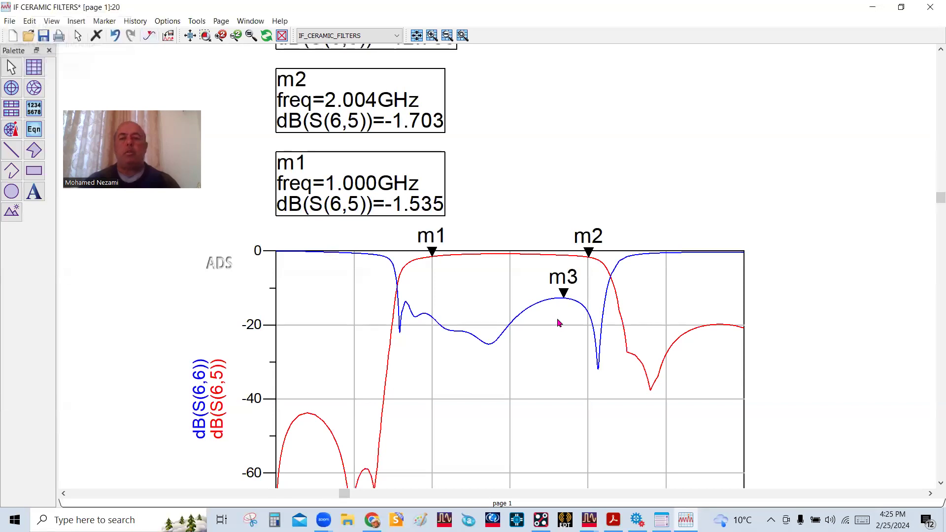
scroll(529, 300, down, 2)
scroll(479, 232, up, 3)
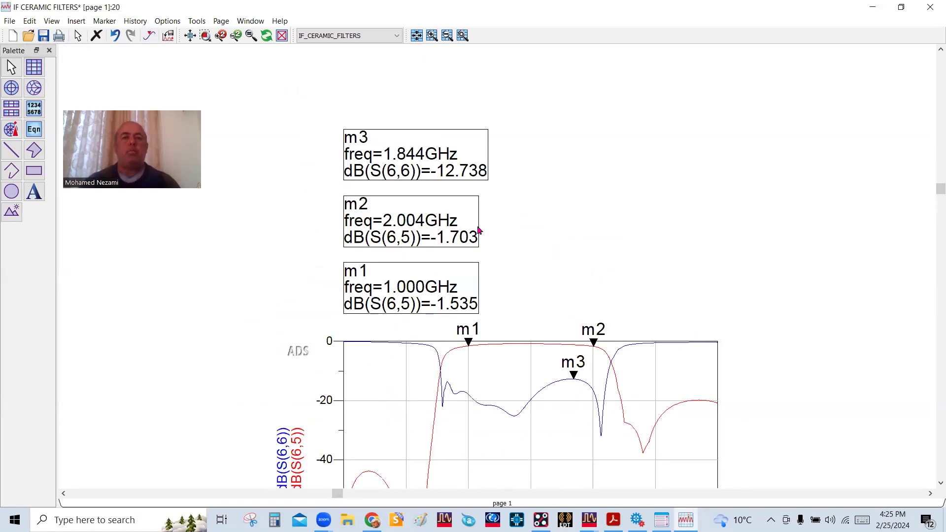
Increase the line thickness of the red S(6,5) trace in the single-filter plot, keeping it a solid line
scroll(495, 259, down, 3)
scroll(498, 266, down, 2)
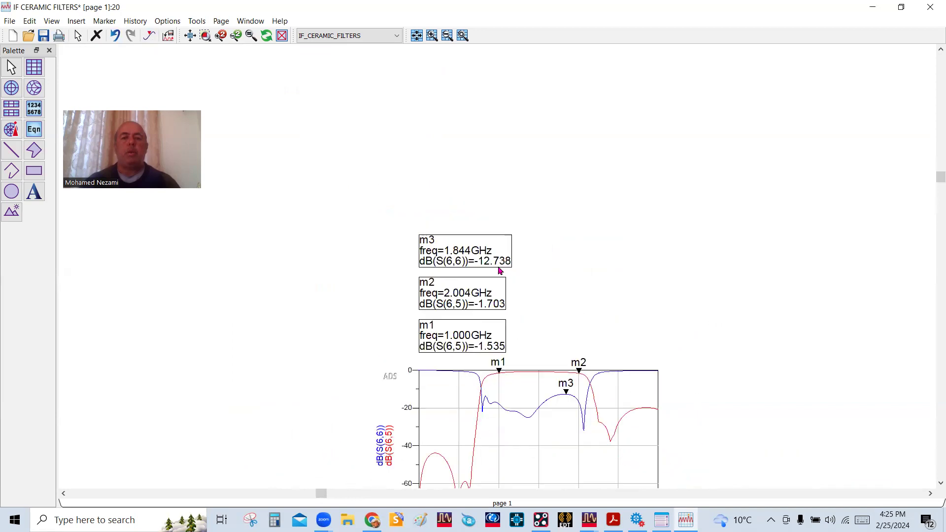
scroll(501, 287, up, 3)
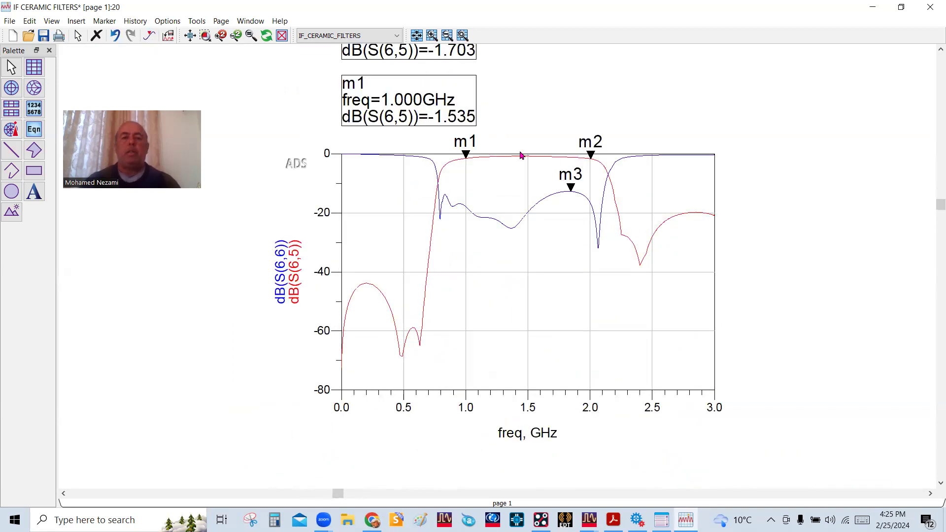
double_click(427, 282)
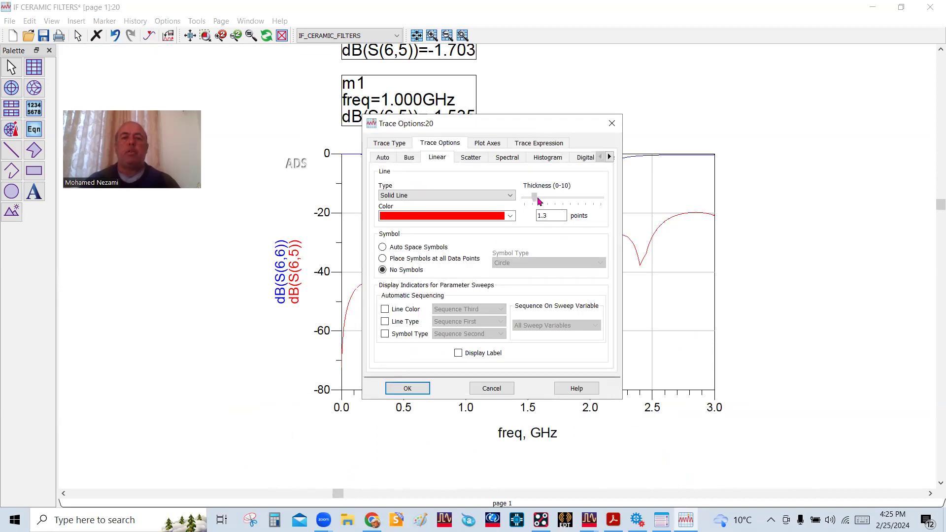
click(407, 389)
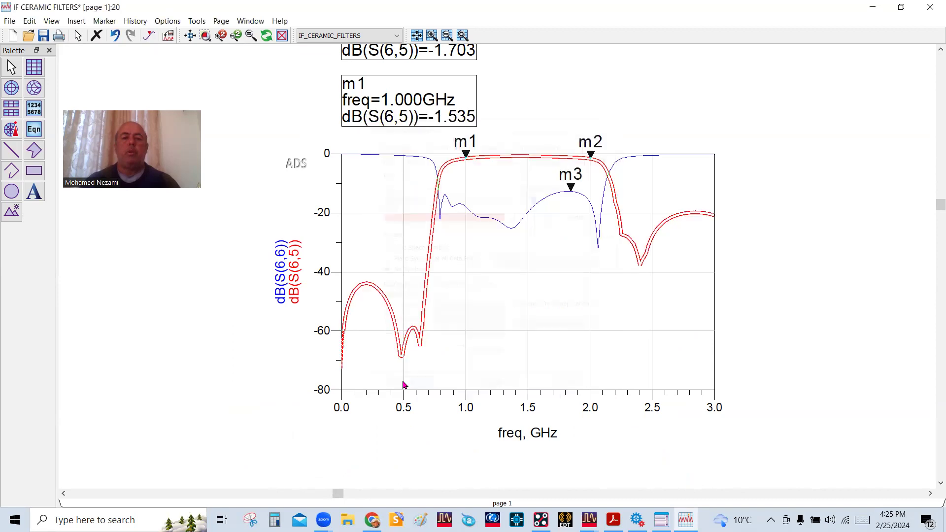
scroll(639, 308, down, 1)
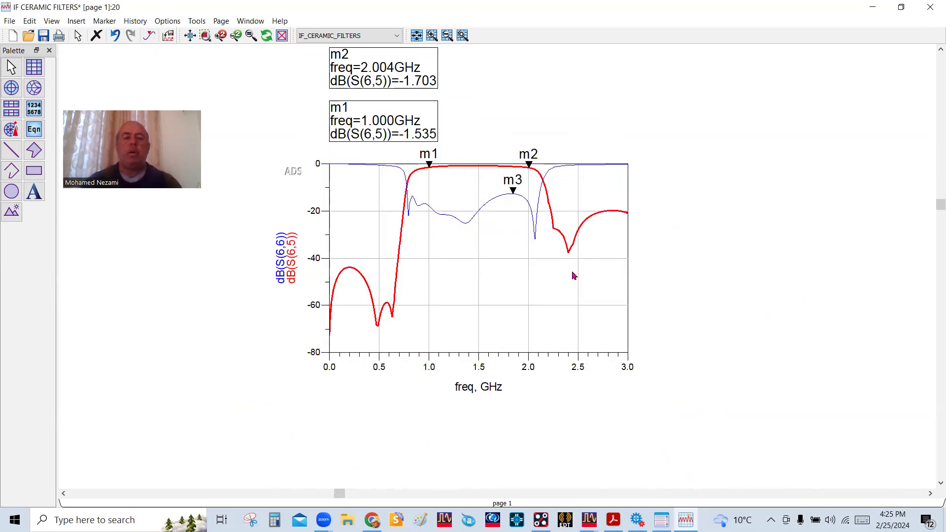
Thicken the blue S(6,6) trace in the same plot to match the heavier S(6,5) line
double_click(497, 198)
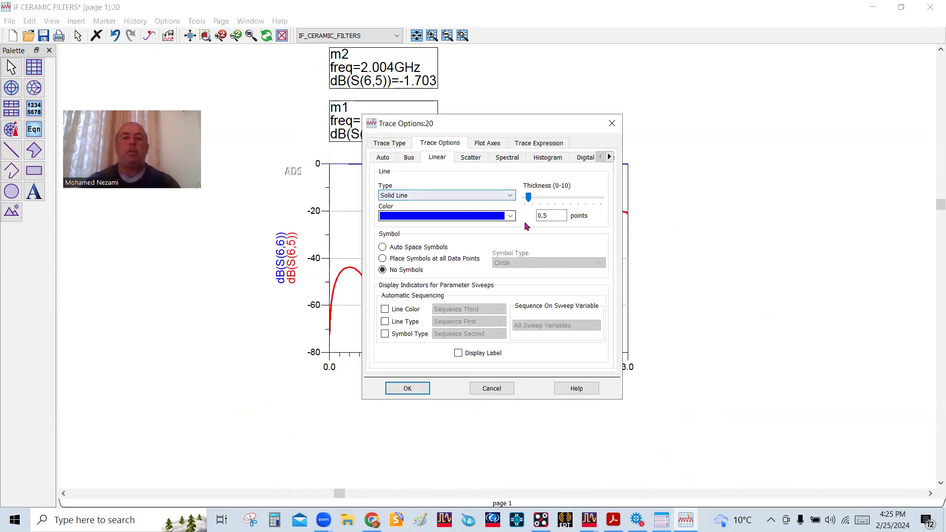
mouse_move(529, 199)
mouse_down()
mouse_move(548, 201)
mouse_move(541, 207)
mouse_up()
click(403, 390)
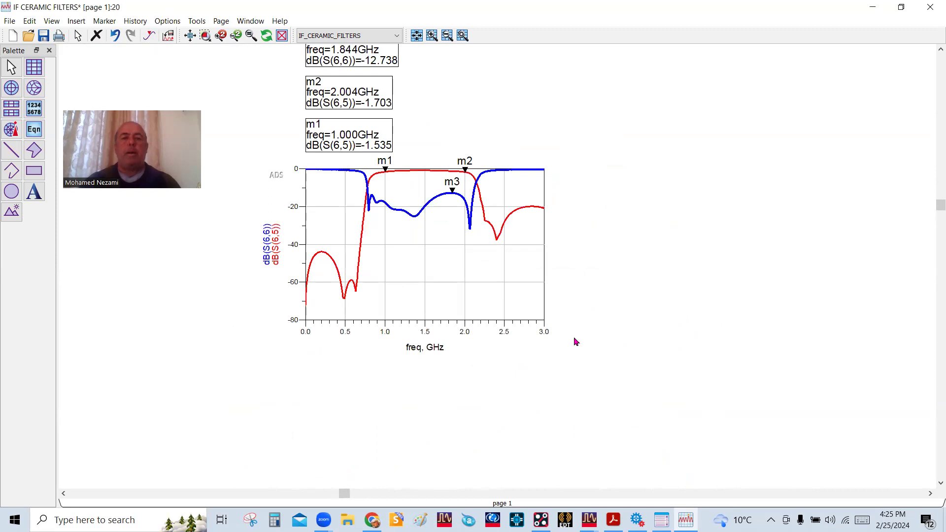
scroll(530, 279, down, 2)
scroll(402, 241, up, 2)
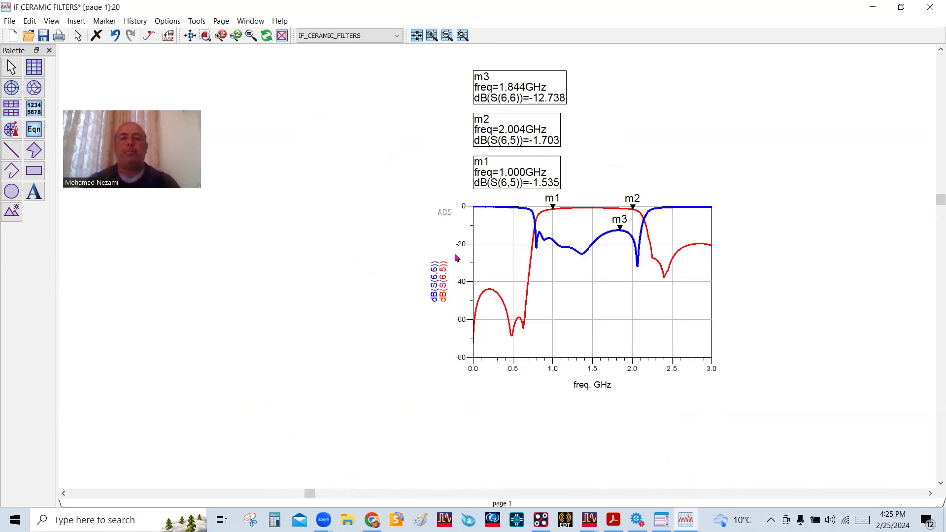
scroll(556, 266, up, 2)
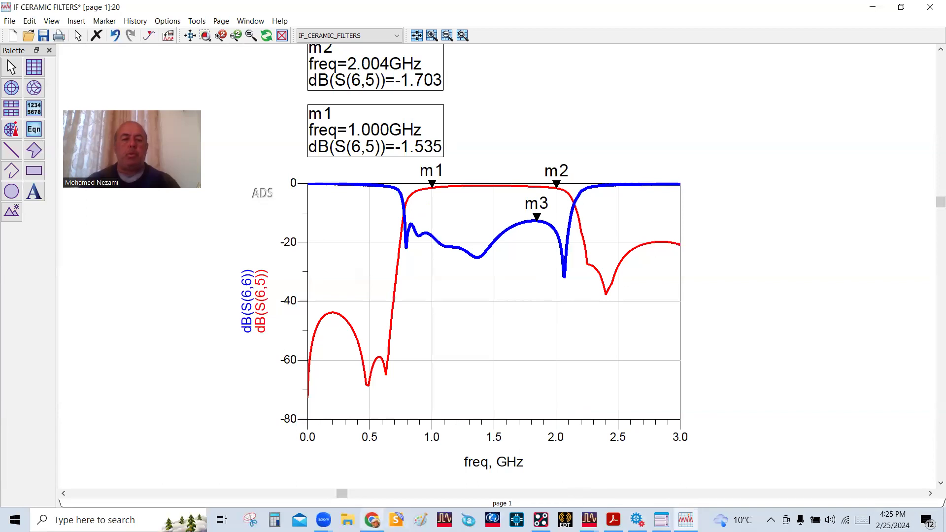
Switch to Chrome, open the BFCN-152W-75+ datasheet and examine its electrical specifications and insertion-loss graphs at 125% zoom
click(372, 520)
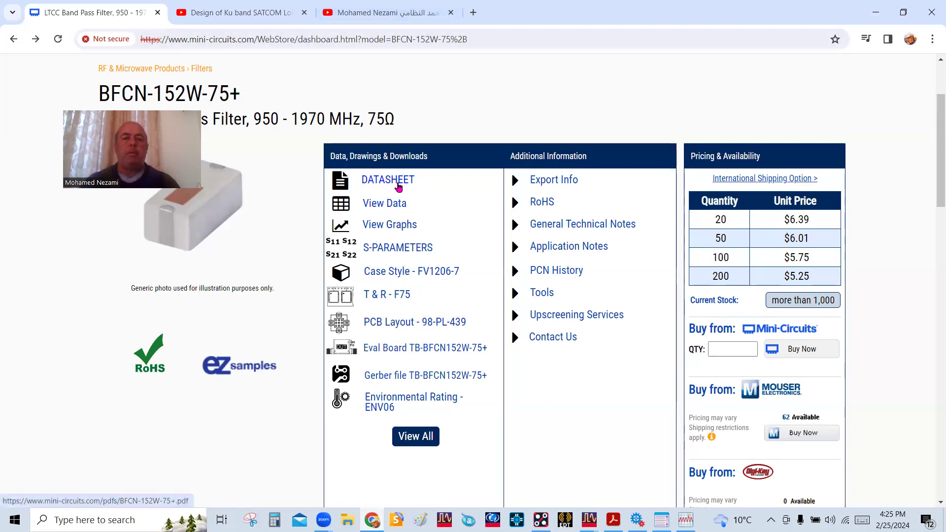
click(399, 188)
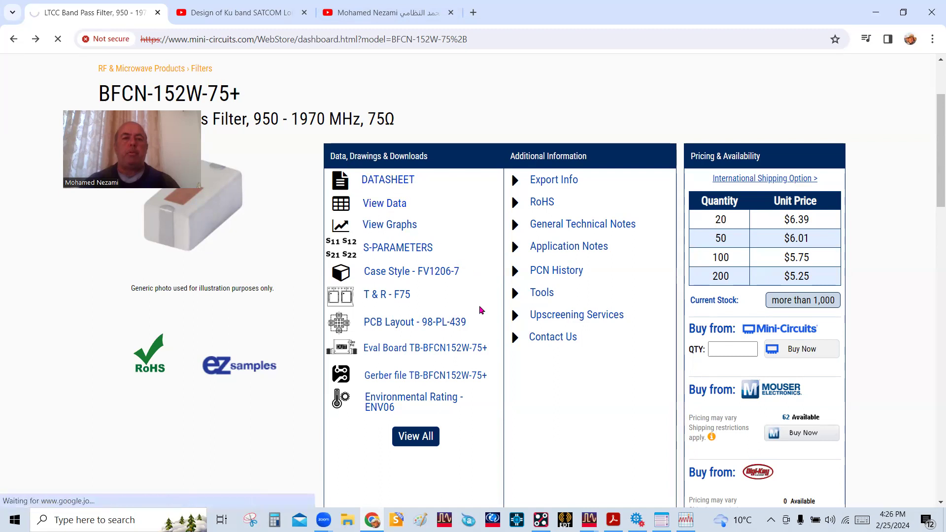
scroll(498, 313, down, 3)
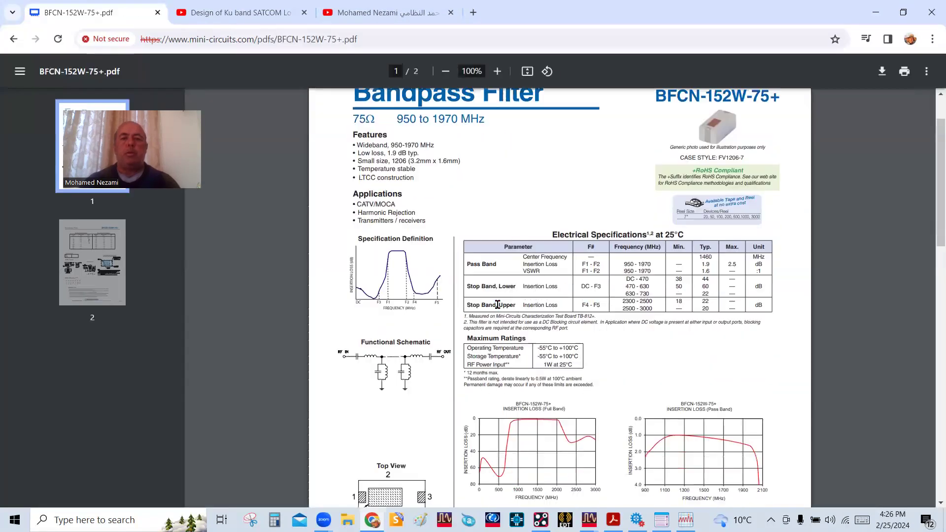
scroll(498, 314, down, 1)
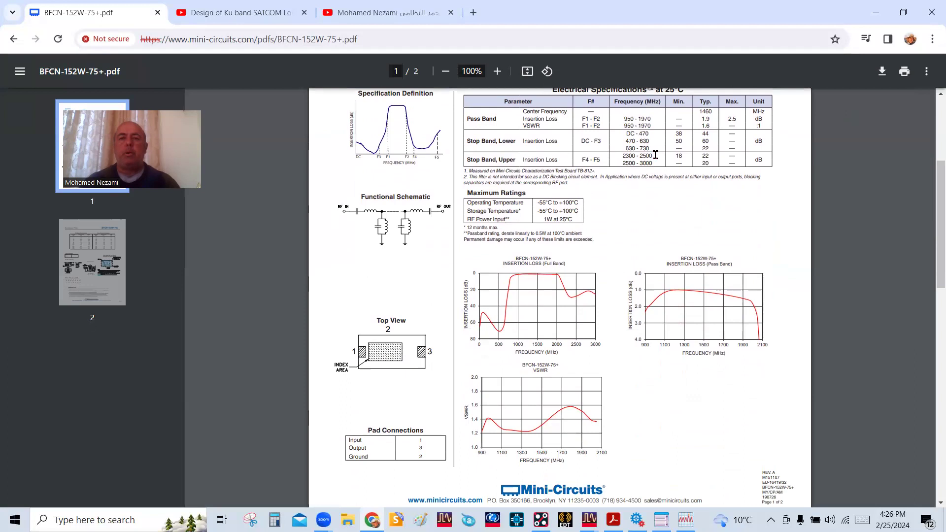
click(497, 70)
click(497, 71)
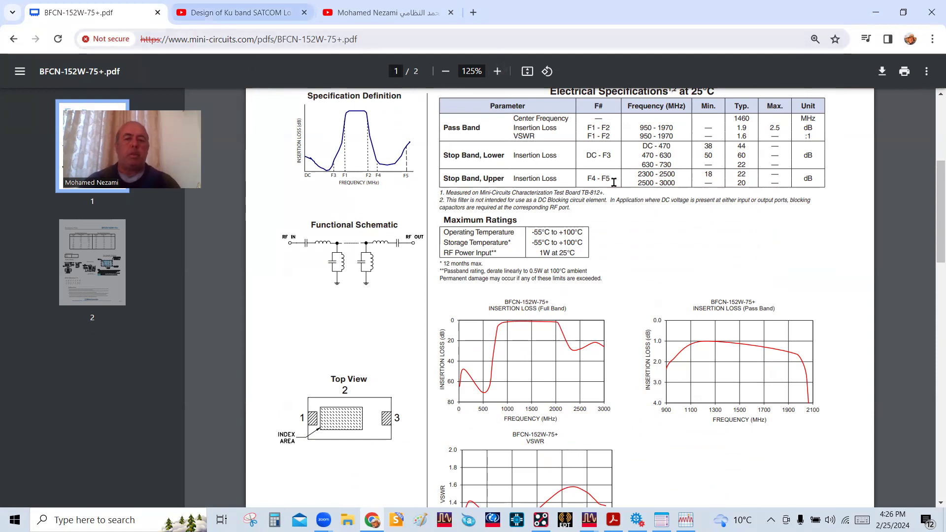
Switch back to ADS and check the termination port numbers of the cascaded two-filter circuit in the schematic
click(686, 520)
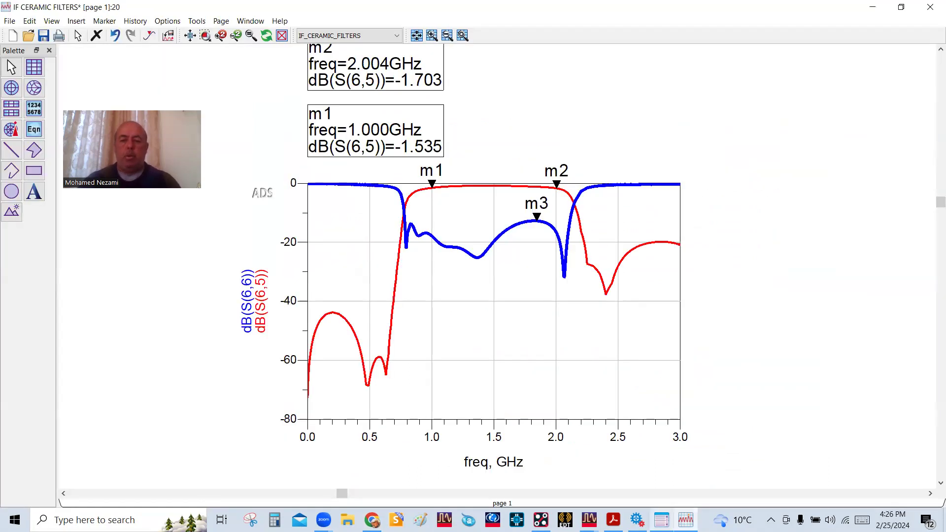
mouse_move(588, 519)
click(650, 474)
scroll(537, 281, down, 4)
scroll(477, 172, up, 1)
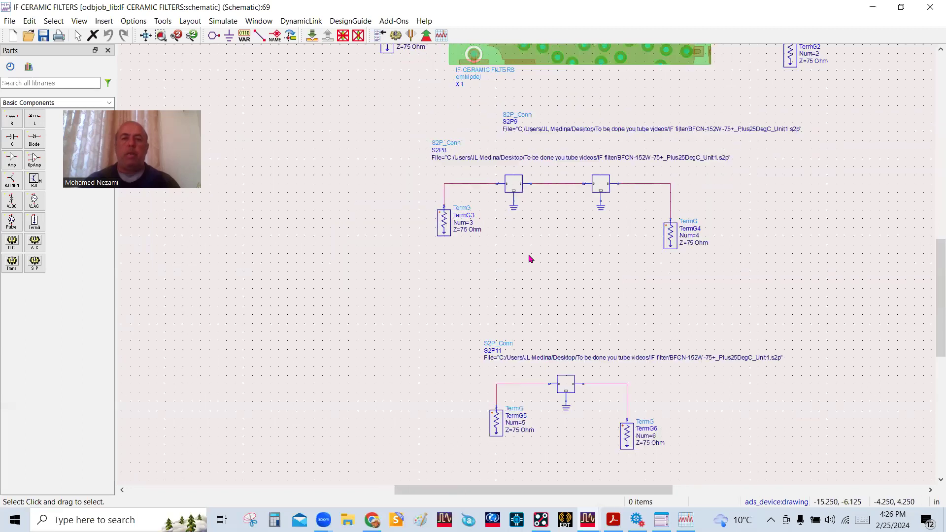
scroll(530, 257, up, 1)
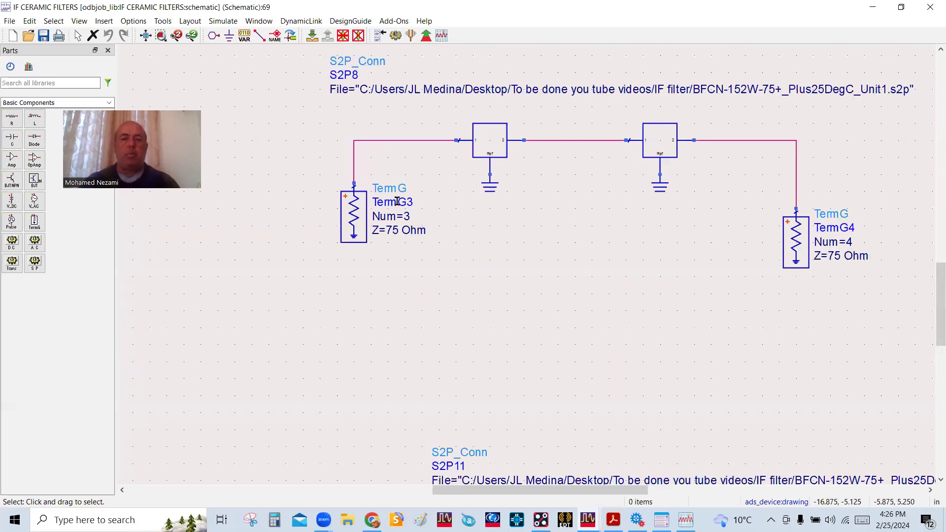
Insert a rectangular plot beside the first one in the data display, showing S(3,4) and S(4,4) in dB from the IF_CERAMIC_FILTERS dataset
click(686, 520)
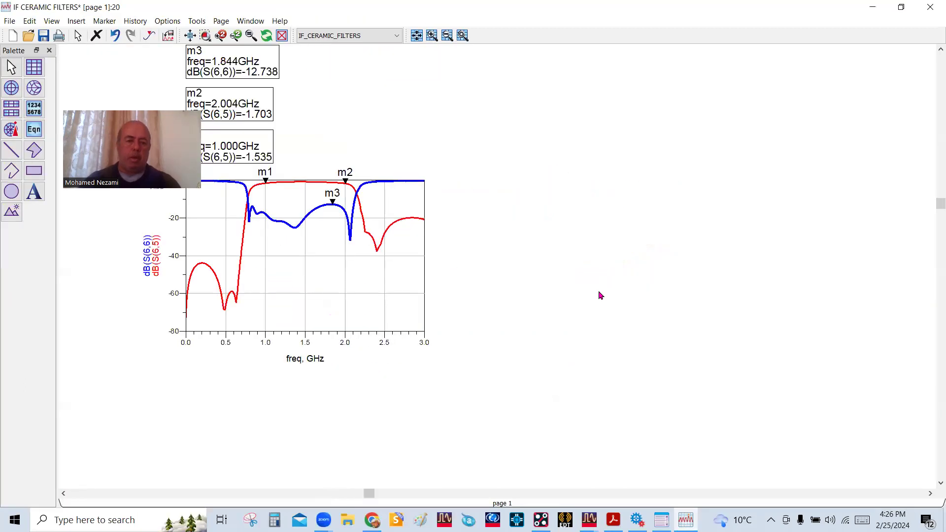
click(30, 67)
click(472, 192)
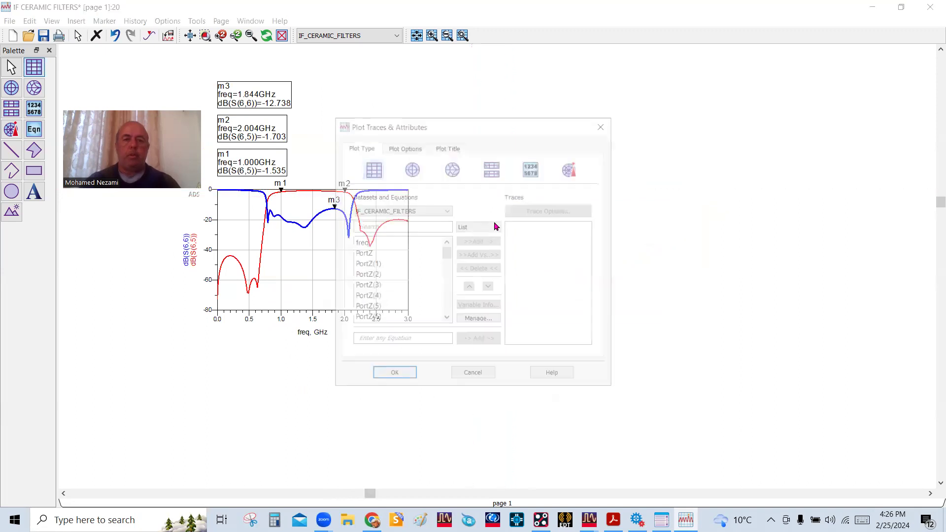
scroll(416, 276, down, 5)
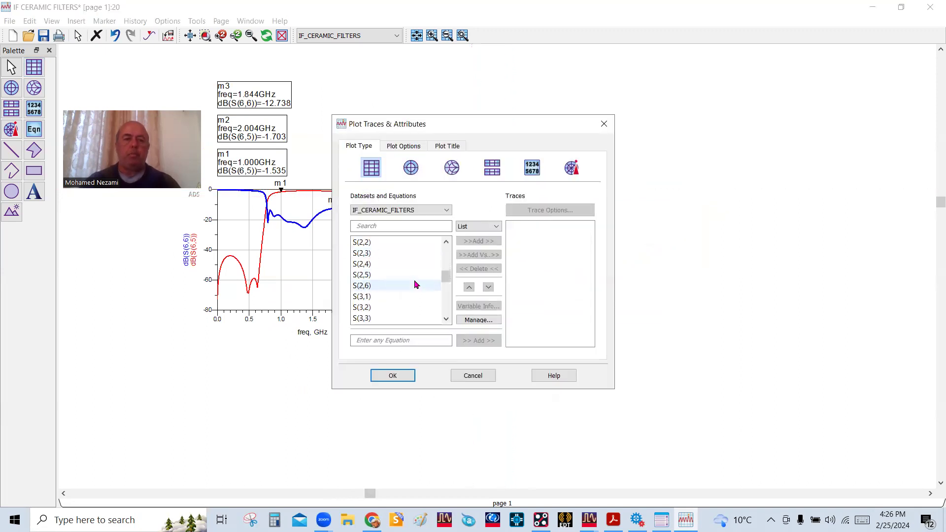
scroll(415, 284, down, 2)
double_click(369, 247)
click(462, 336)
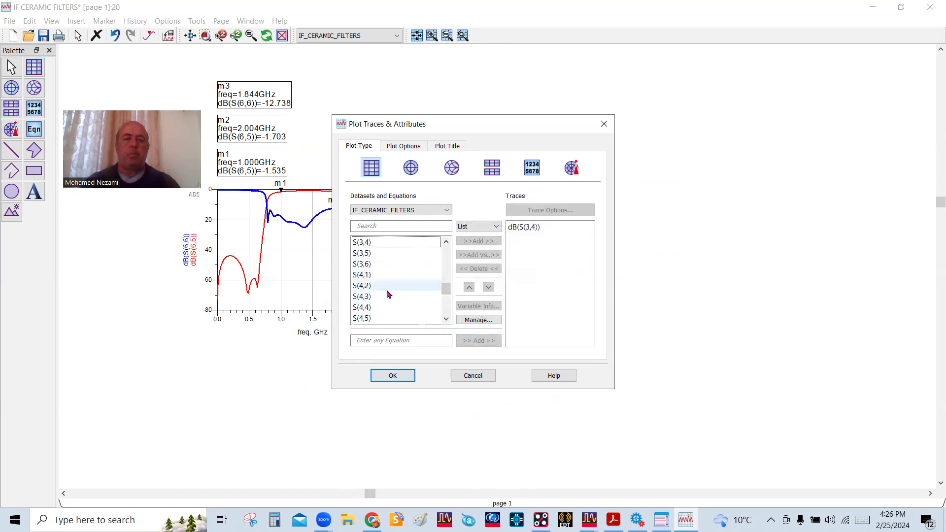
click(361, 298)
double_click(362, 308)
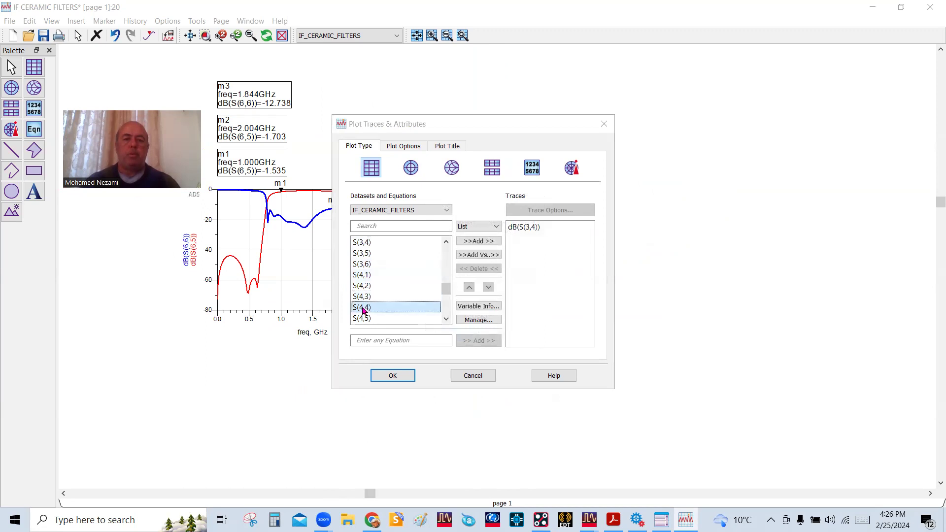
click(461, 335)
click(403, 372)
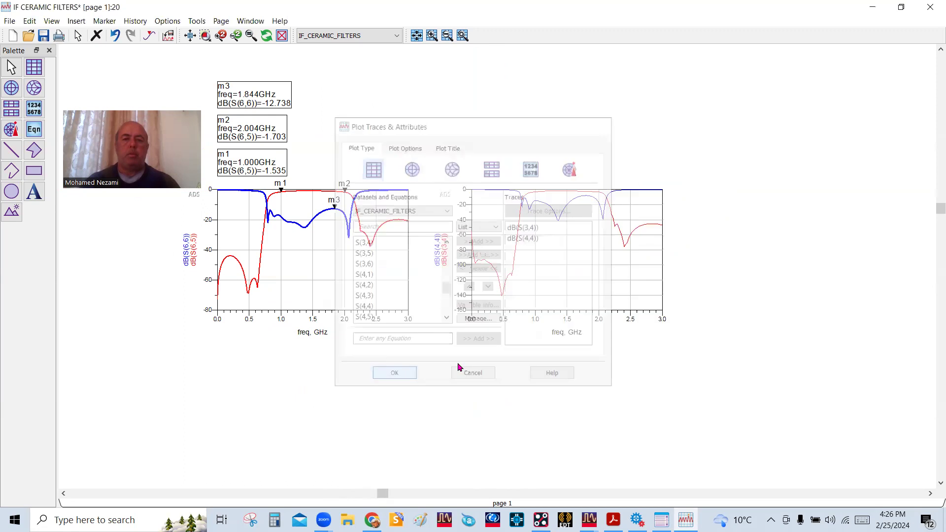
Place two markers on the S(3,4) trace near the passband edges, at about 1.0 GHz and about 2.0 GHz
scroll(458, 251, up, 3)
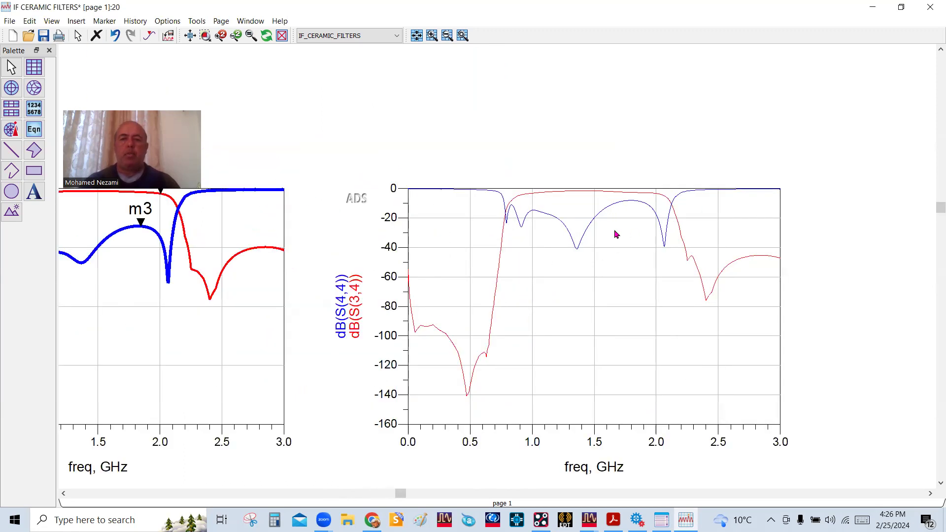
scroll(576, 251, down, 3)
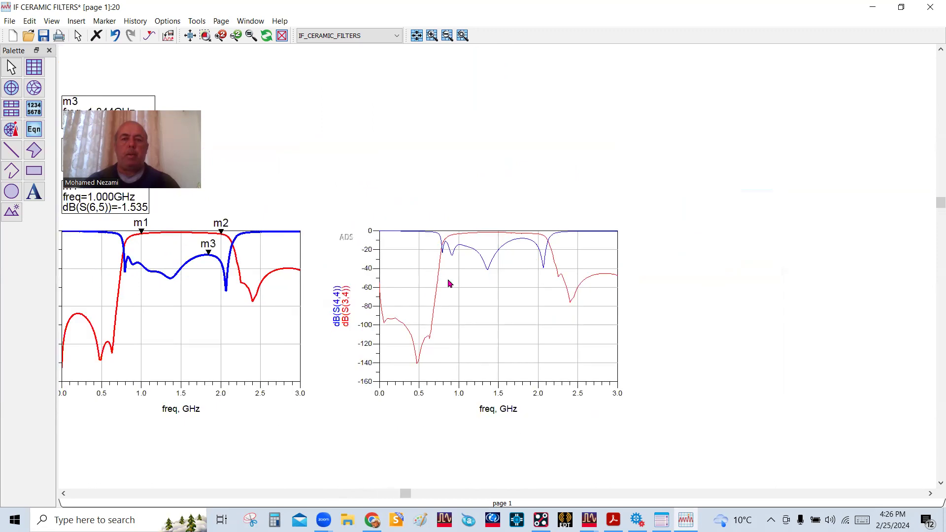
click(149, 36)
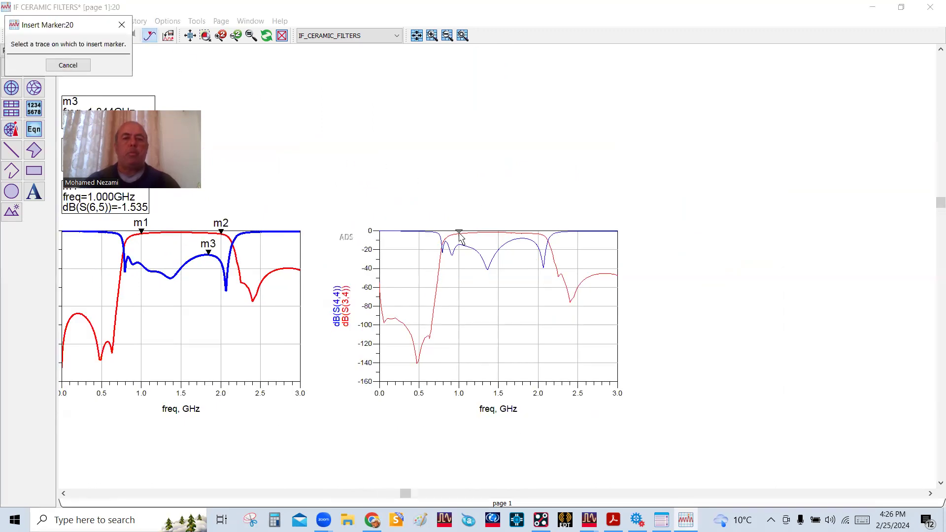
click(459, 232)
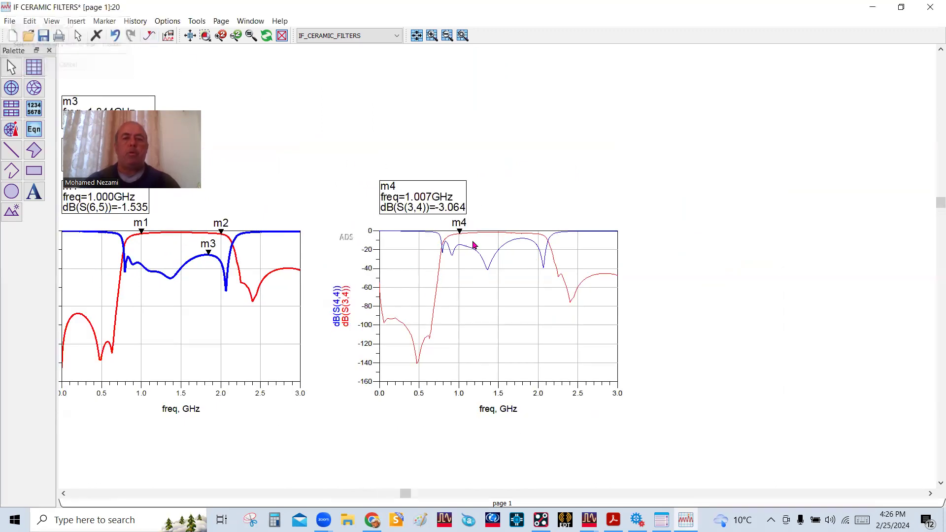
click(149, 35)
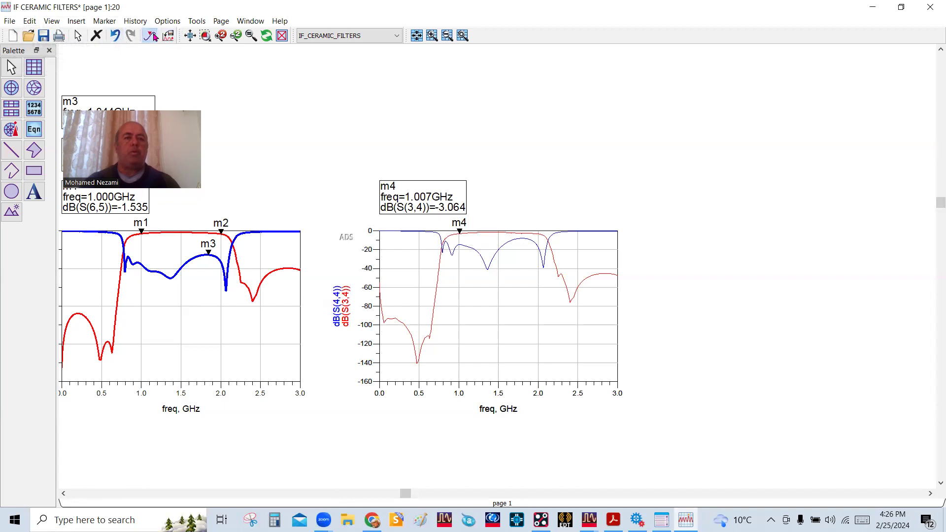
click(538, 235)
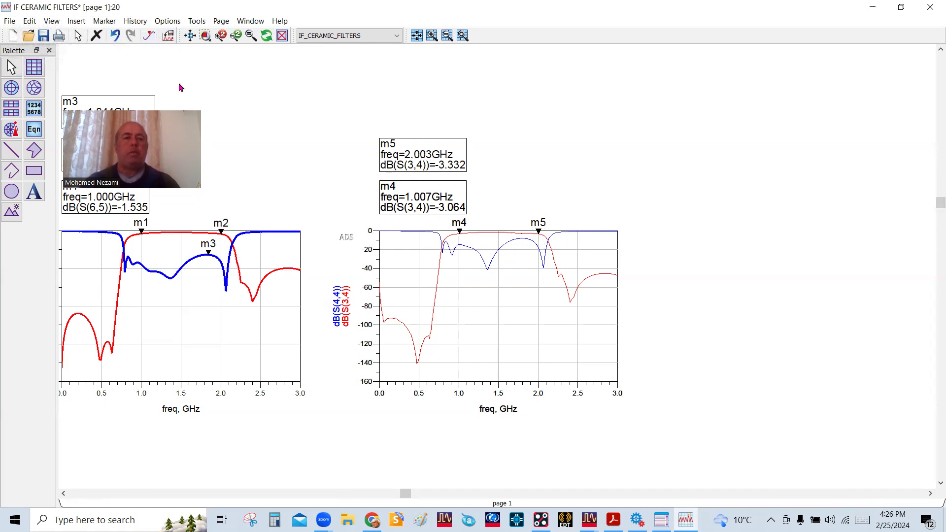
Place a marker on the S(4,4) trace at its in-band return-loss peak, about 1.77 GHz, and compare the single and cascaded filter plots
click(149, 35)
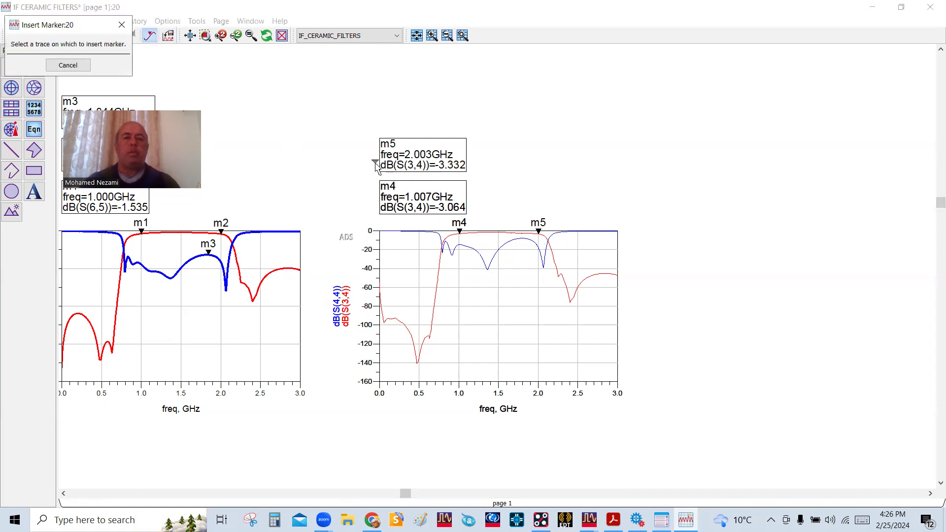
click(521, 238)
scroll(525, 266, down, 2)
scroll(327, 275, up, 2)
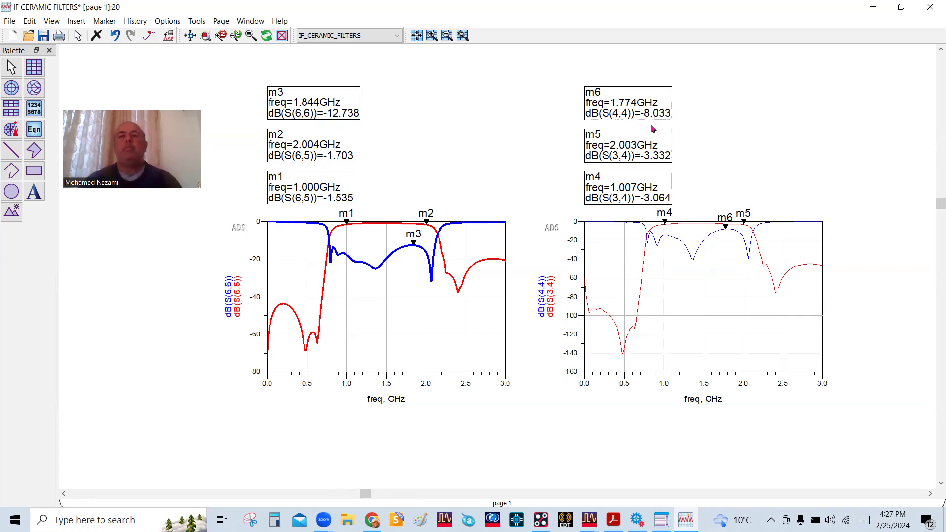
scroll(558, 220, down, 1)
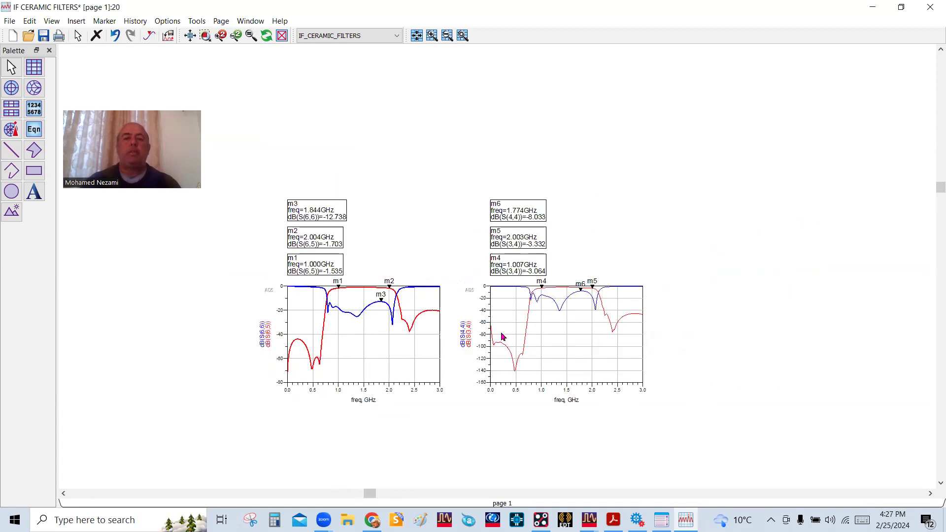
scroll(519, 283, up, 1)
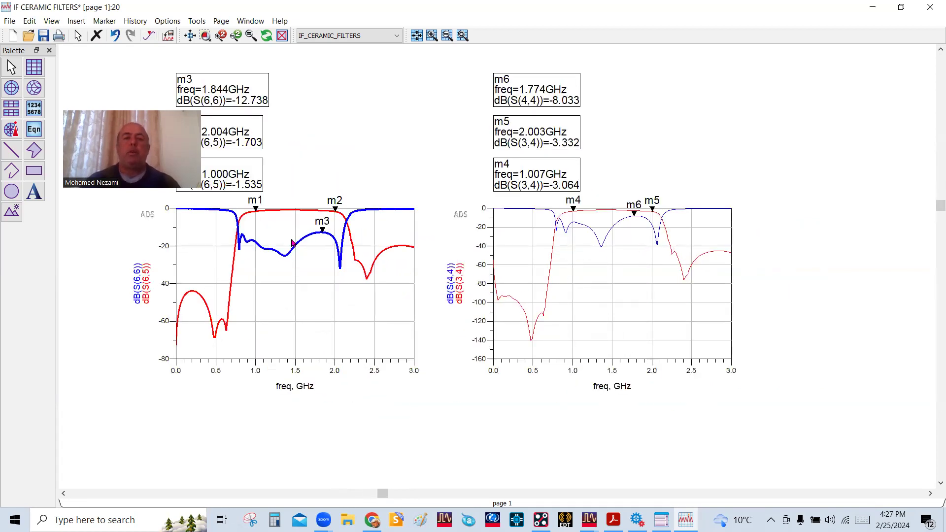
scroll(570, 265, down, 1)
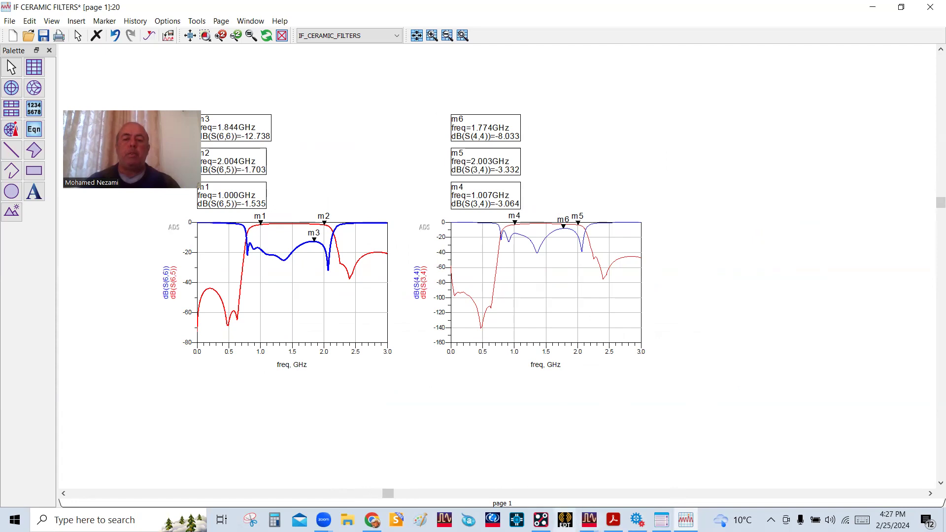
Switch to the schematic and examine the board's EM model circuit with its two BFCN-152W-75+ filters and terminations
mouse_move(587, 520)
click(640, 491)
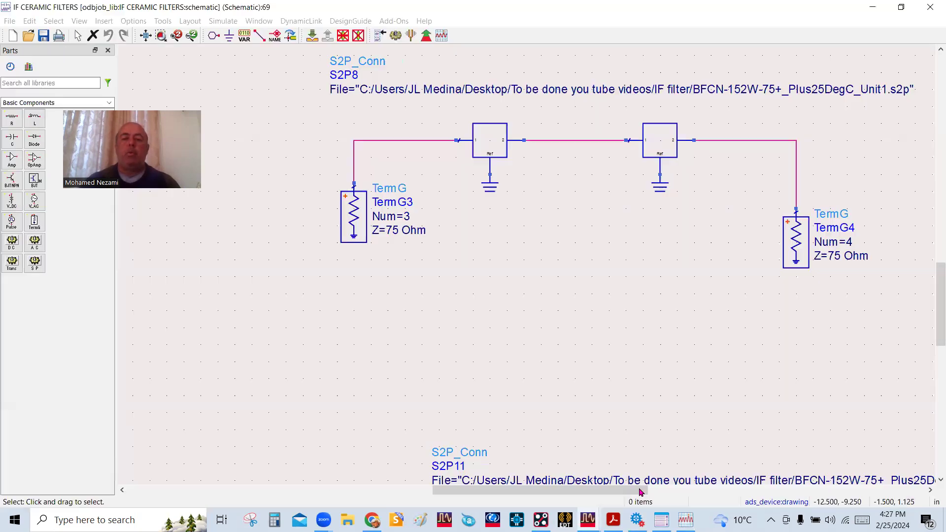
scroll(533, 268, down, 6)
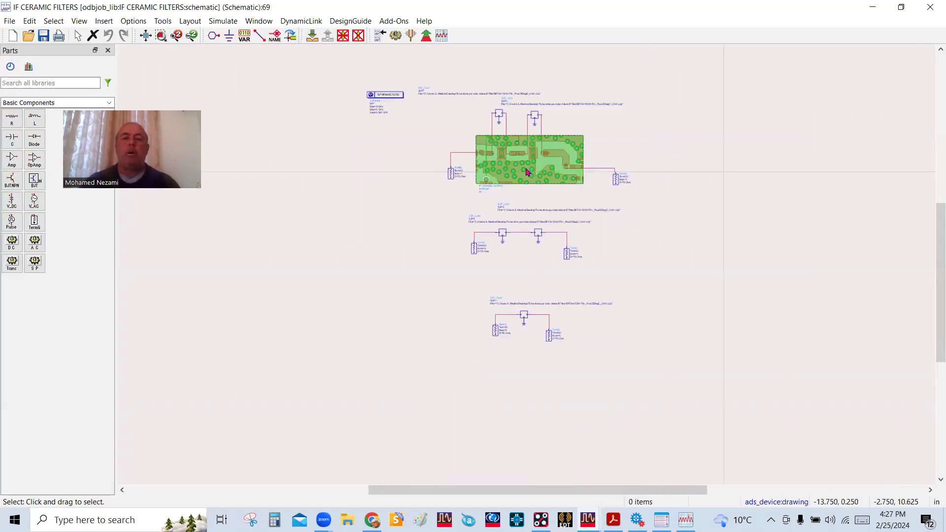
scroll(526, 259, up, 2)
scroll(526, 260, up, 3)
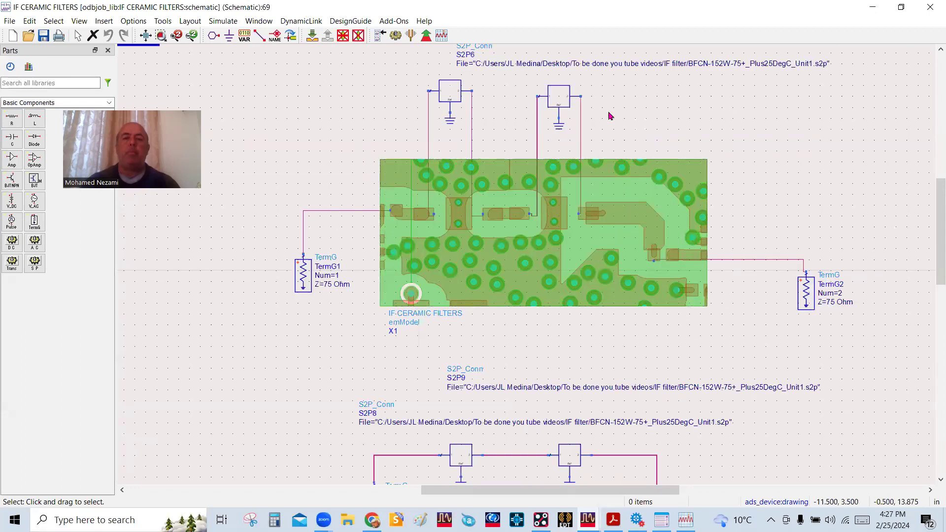
scroll(540, 149, down, 2)
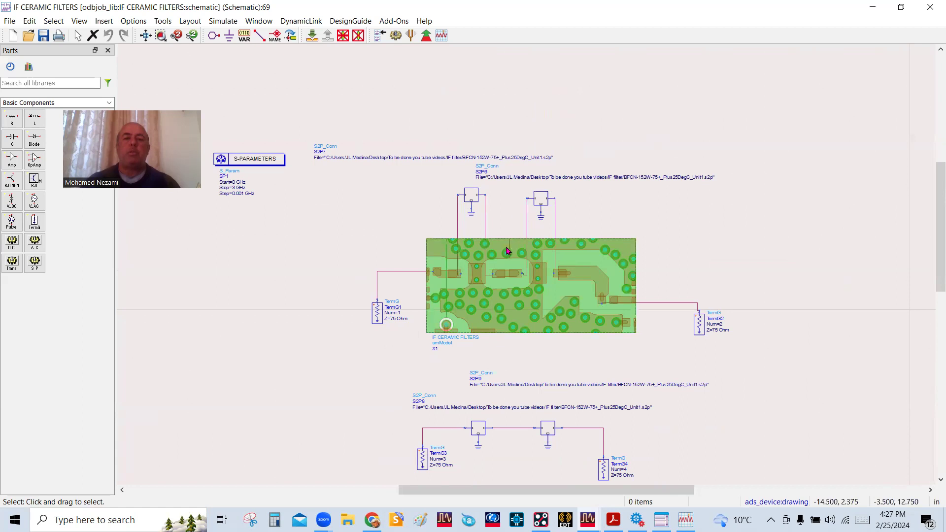
scroll(516, 260, up, 1)
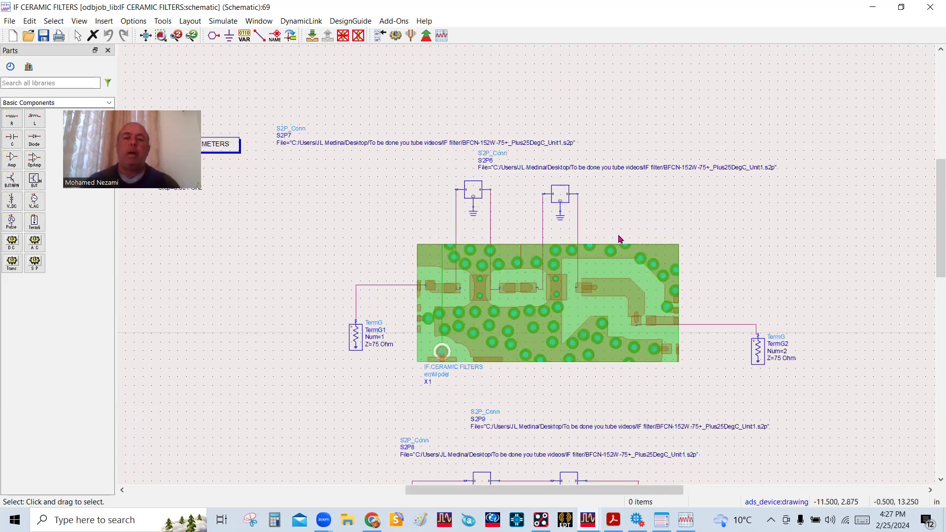
scroll(553, 275, down, 1)
scroll(564, 245, up, 1)
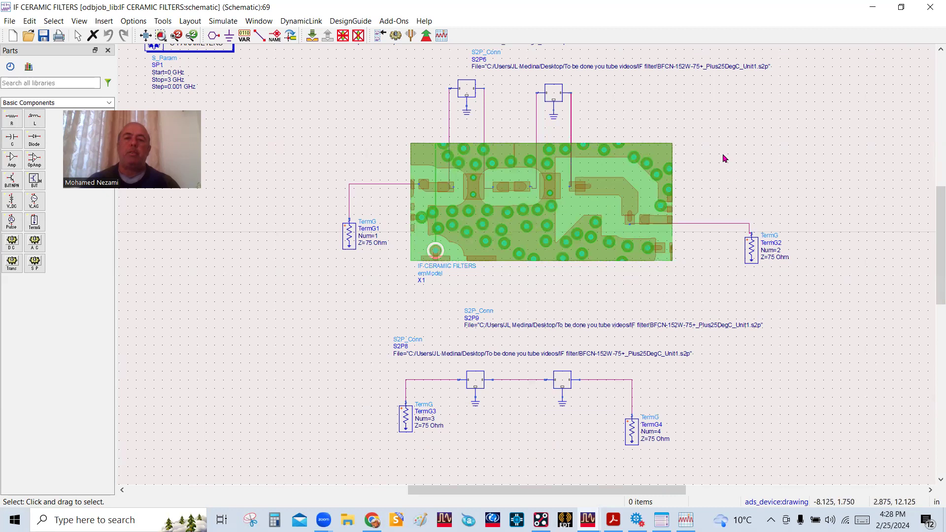
click(872, 7)
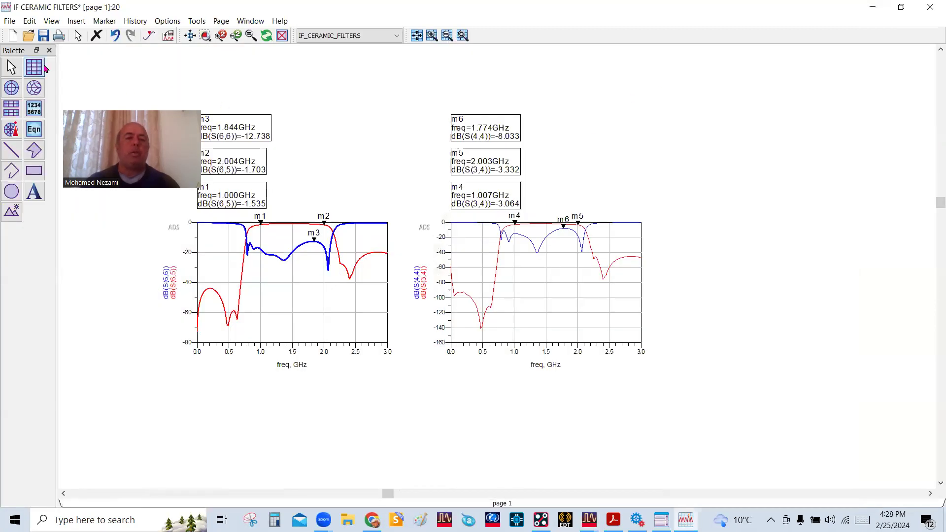
Place a third rectangular plot beside the cascaded-filter plot and check the EM model circuit's termination port numbers in the schematic
click(34, 67)
click(713, 220)
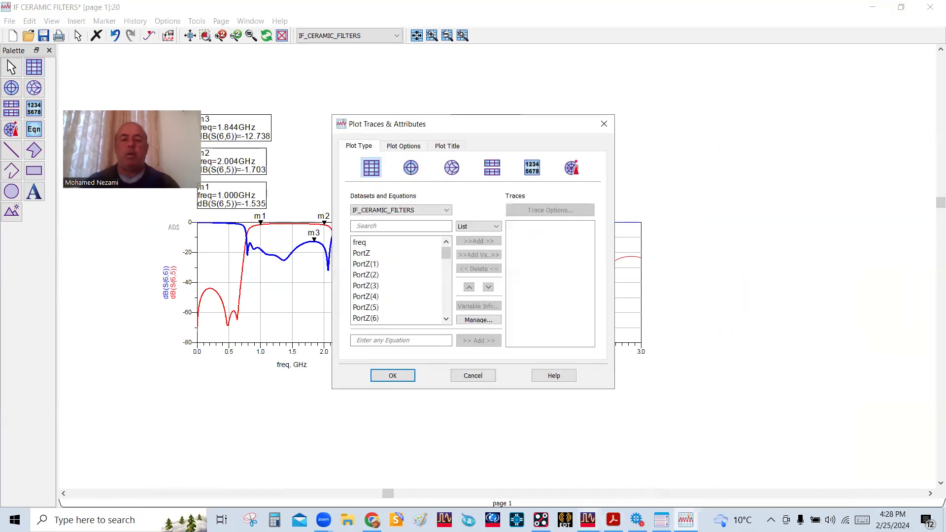
mouse_move(589, 519)
click(657, 489)
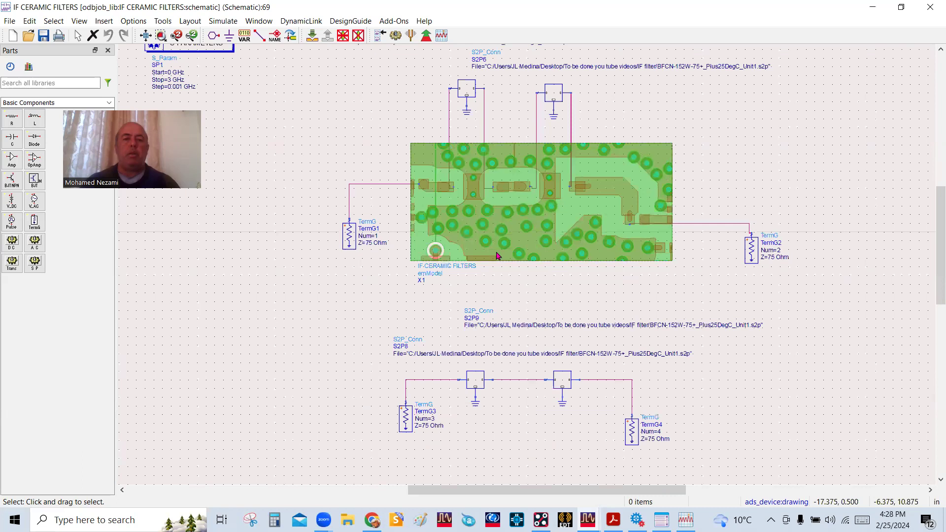
scroll(508, 274, up, 2)
scroll(537, 270, down, 1)
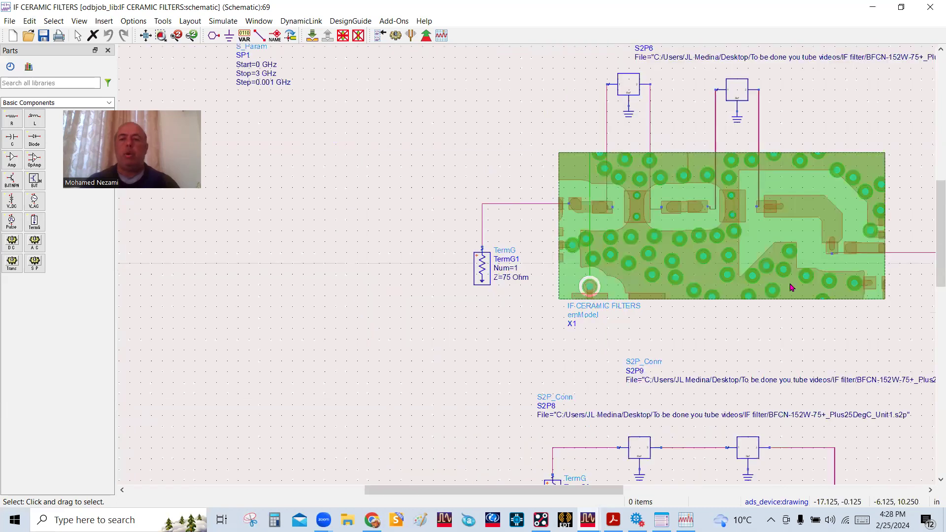
scroll(594, 270, down, 1)
scroll(546, 270, up, 1)
scroll(522, 271, down, 2)
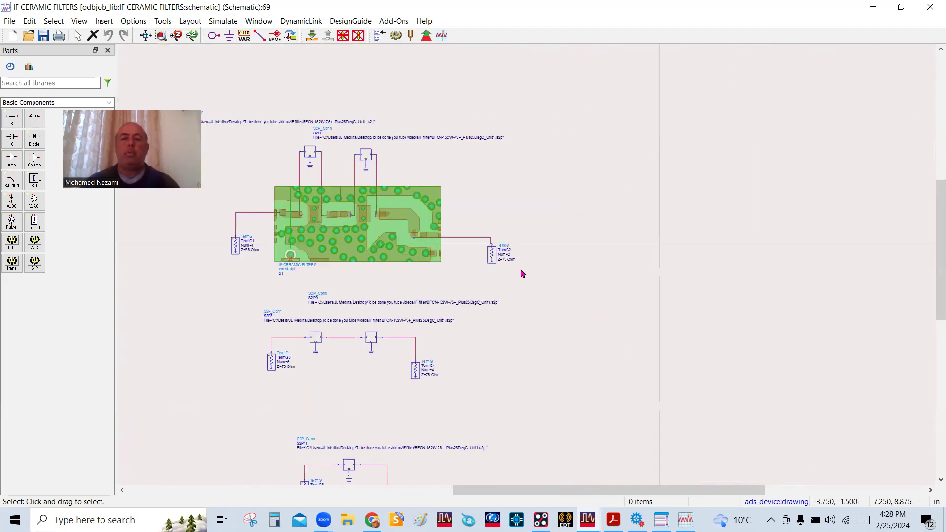
scroll(493, 269, up, 1)
scroll(465, 268, down, 1)
click(872, 7)
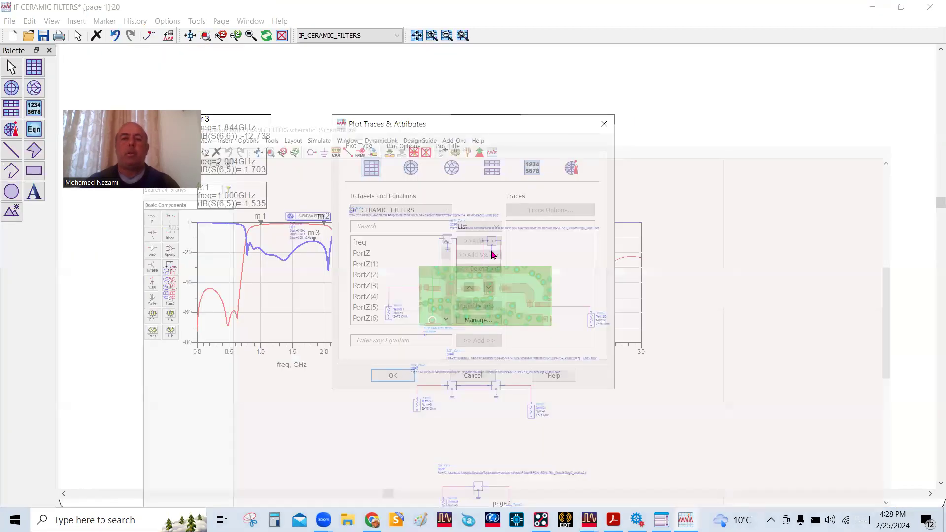
Add S(1,1) and S(1,2) in dB from the IF_CERAMIC_FILTERS dataset to the new plot
scroll(385, 277, down, 3)
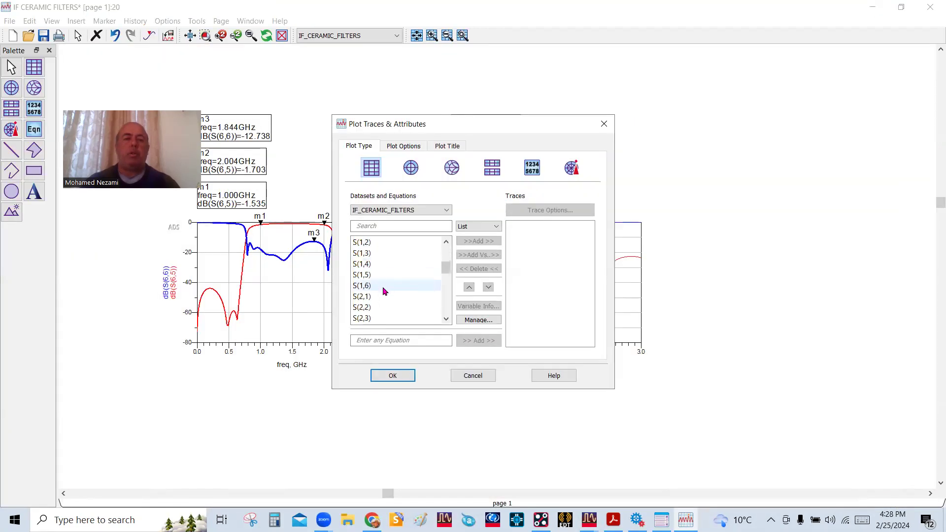
scroll(379, 276, up, 1)
click(363, 253)
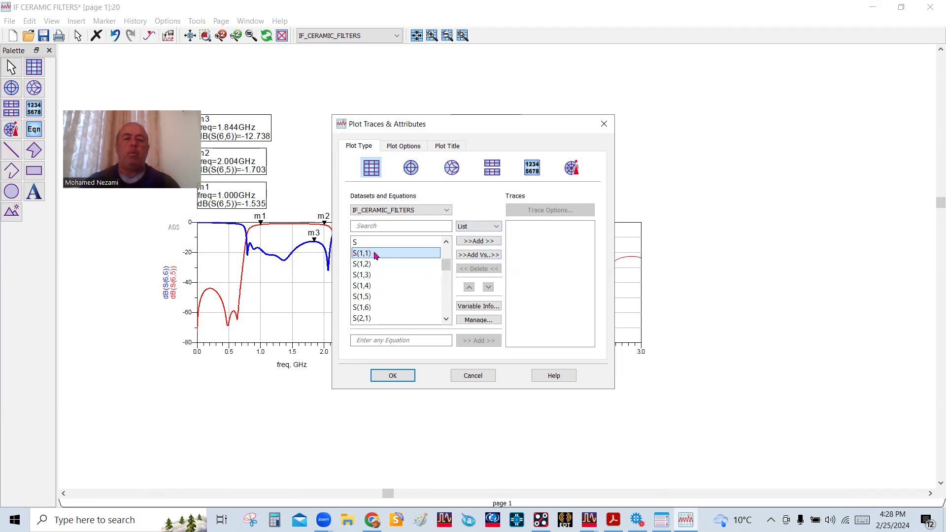
double_click(374, 255)
click(458, 337)
double_click(370, 267)
click(458, 337)
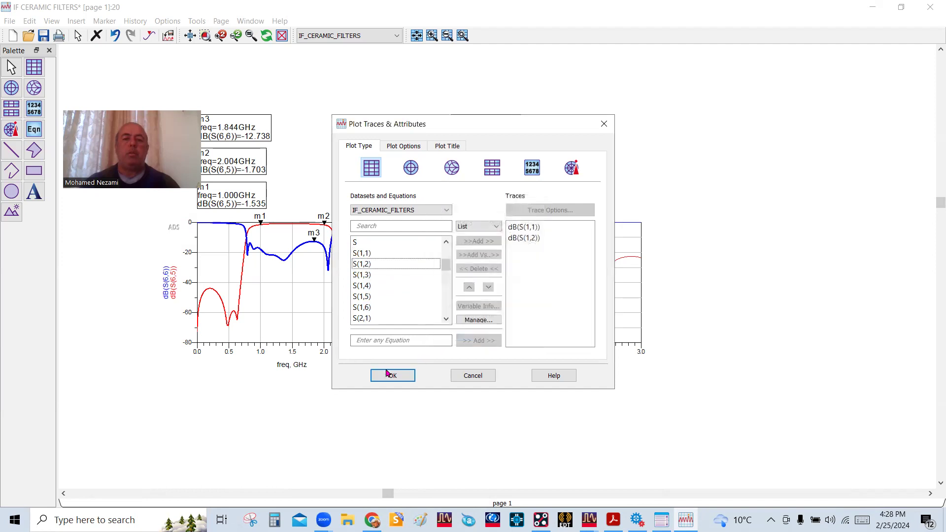
click(389, 375)
Place two markers on the S(1,2) trace near the passband edges, at about 993 MHz and about 1.95 GHz
scroll(657, 264, up, 2)
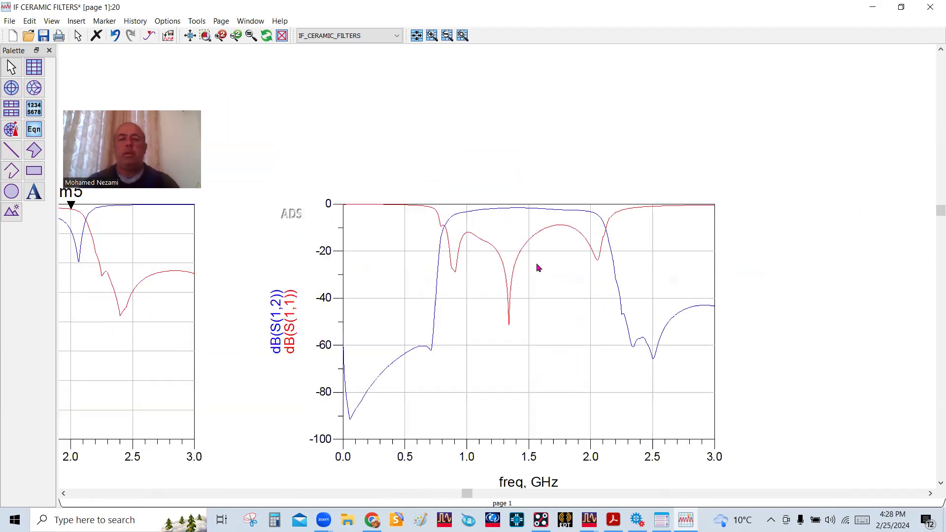
scroll(517, 269, up, 1)
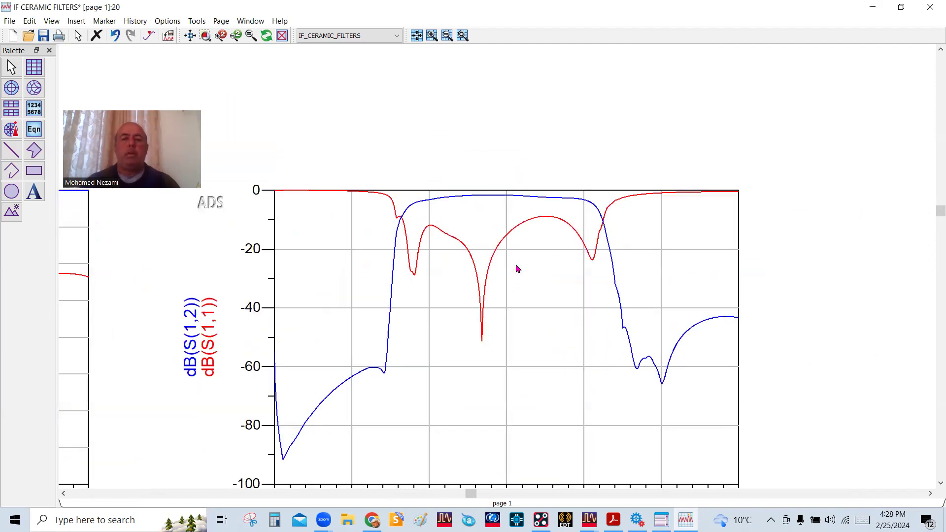
click(150, 36)
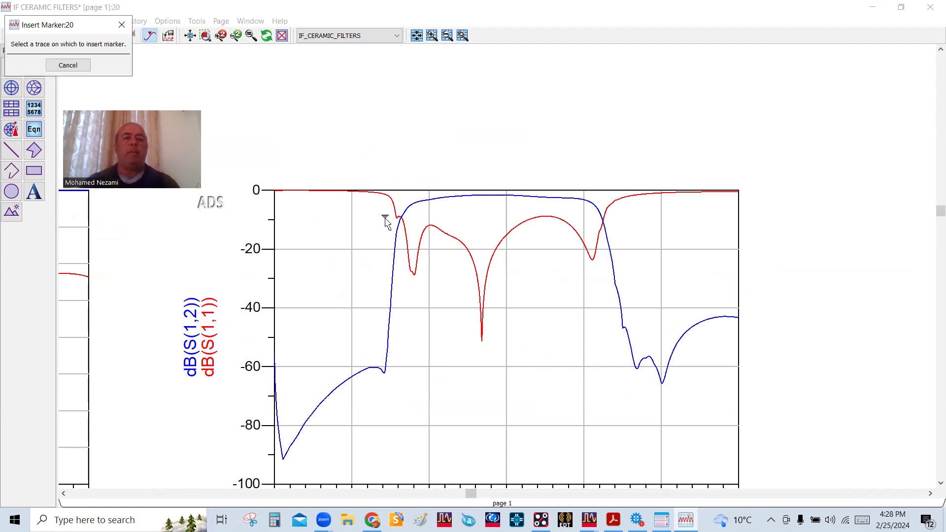
click(428, 198)
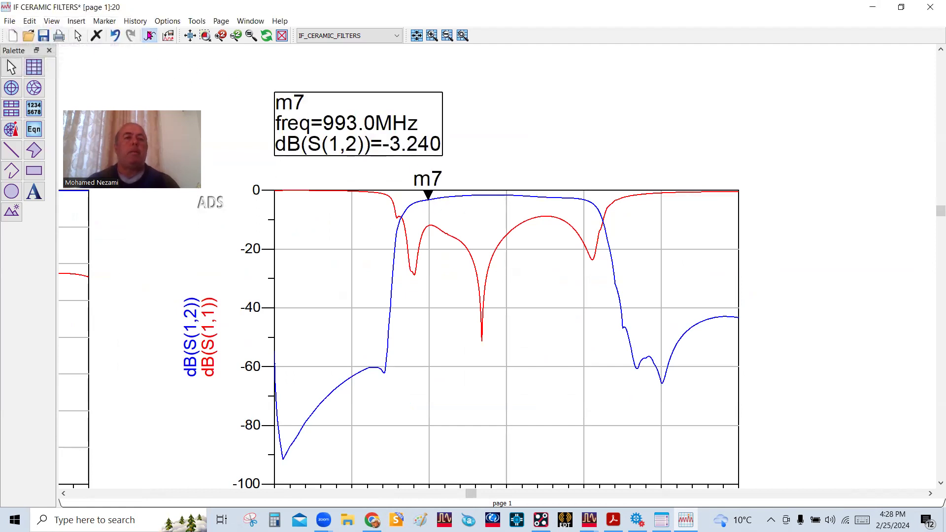
click(575, 197)
Set the frequency of marker m8 on the S(1,2) trace to 2 GHz
scroll(526, 248, down, 2)
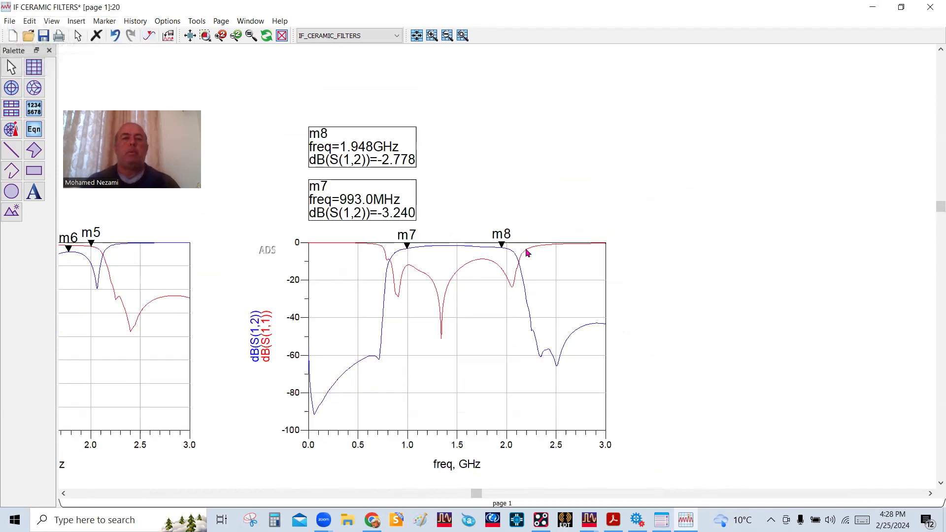
scroll(435, 250, up, 1)
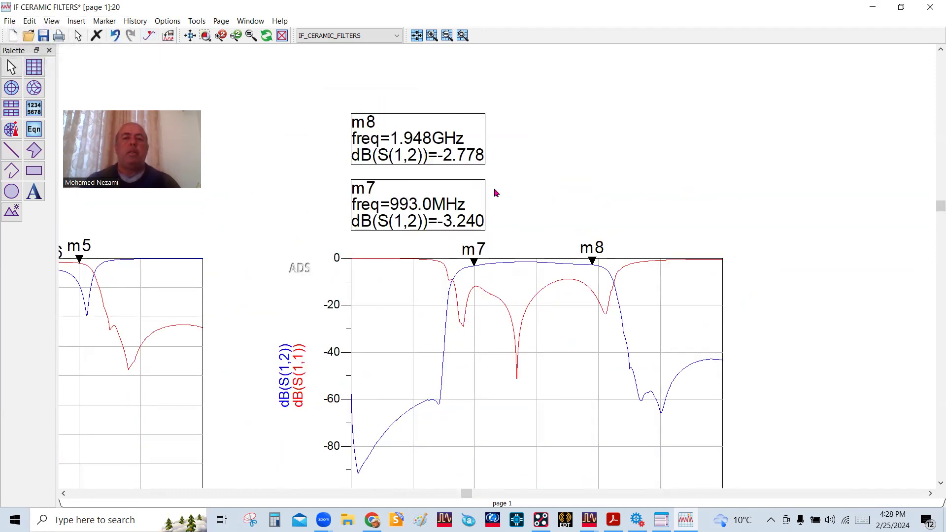
double_click(422, 141)
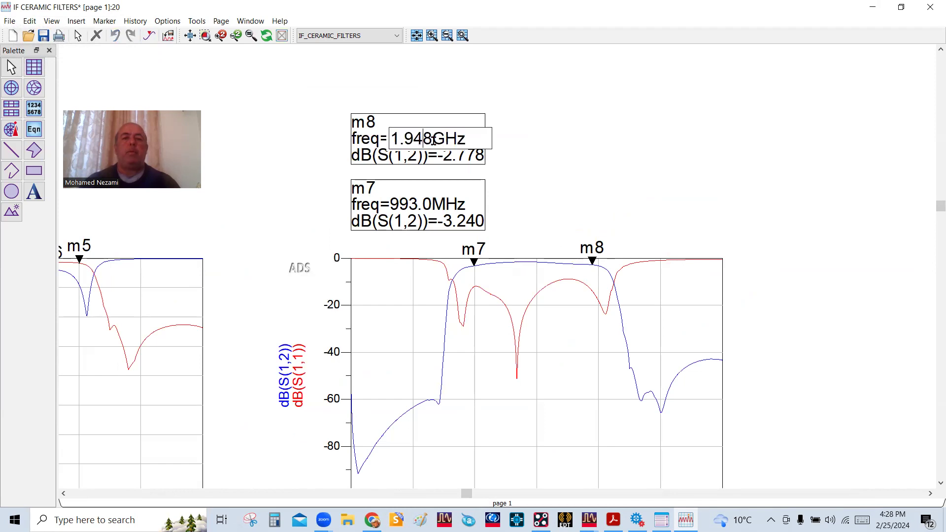
key(shift+End)
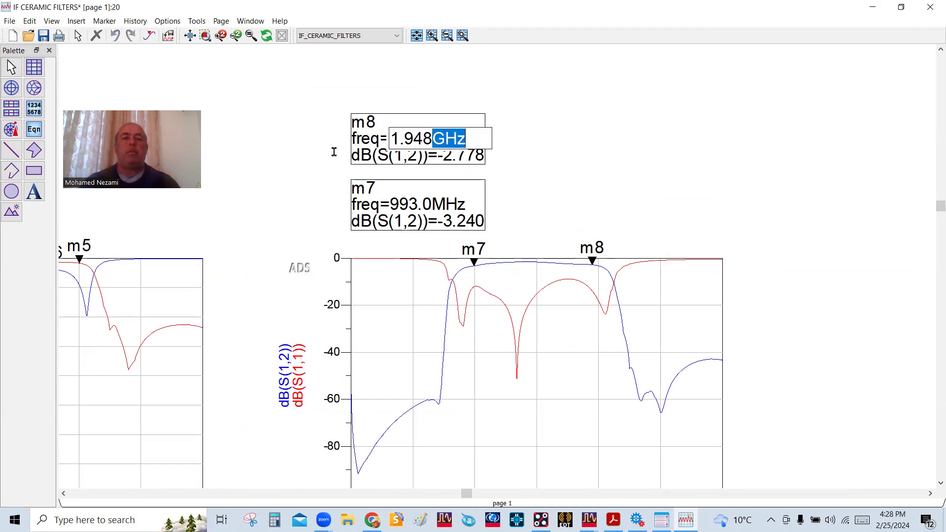
click(434, 139)
drag(433, 139, 391, 139)
text(2)
key(Return)
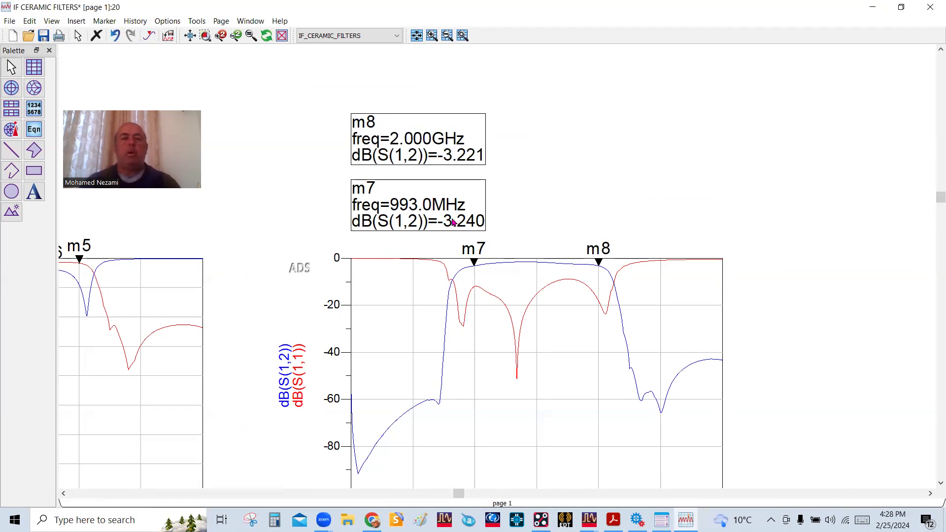
Compare the EM model plot with the cascaded-filter plot, and view the board's filter section in the OrCAD PCB layout
scroll(631, 225, down, 2)
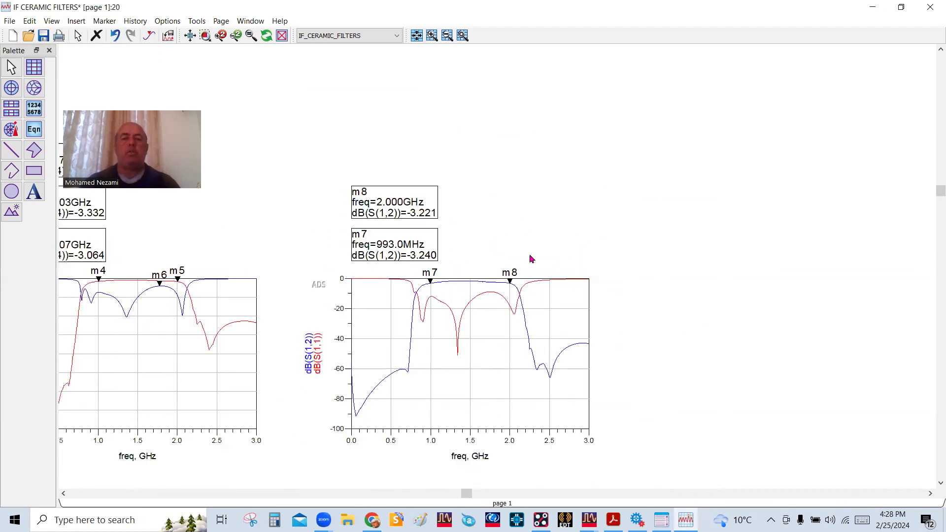
scroll(453, 283, up, 1)
scroll(516, 270, down, 2)
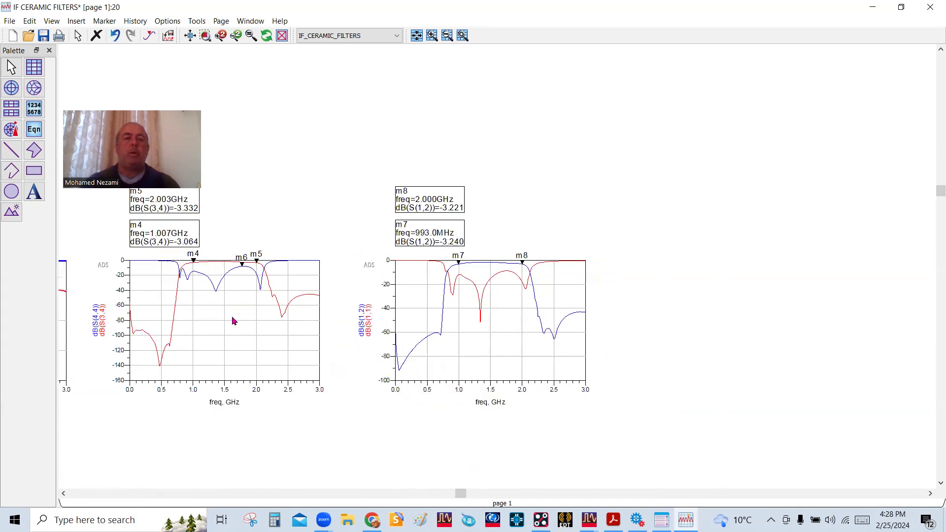
scroll(339, 298, up, 1)
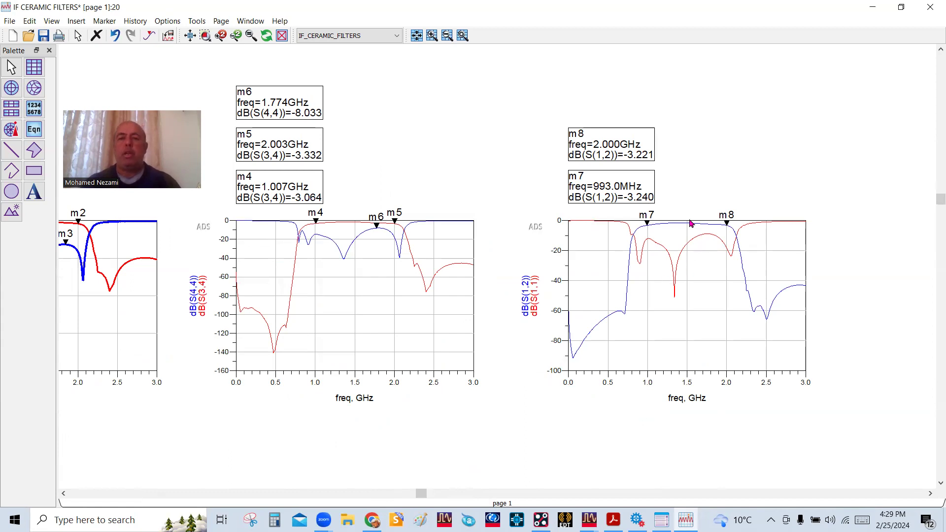
mouse_move(541, 519)
click(545, 443)
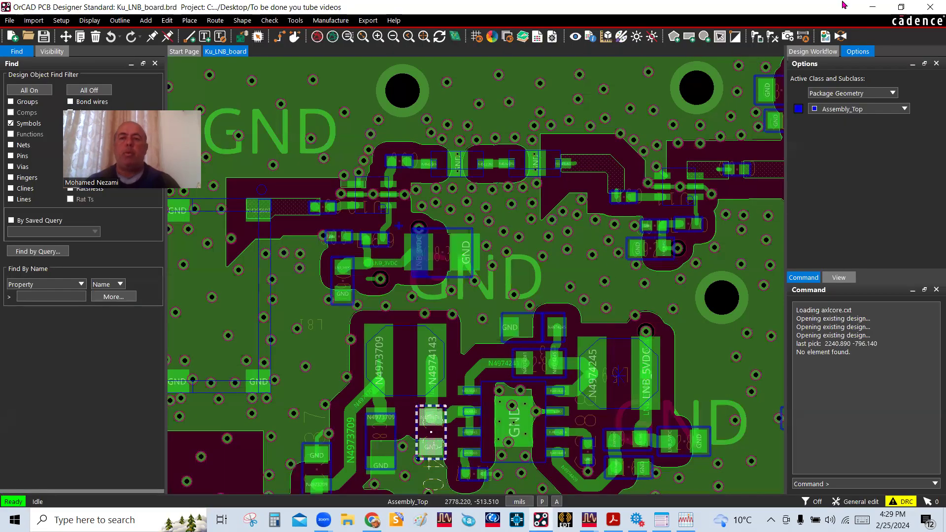
click(873, 7)
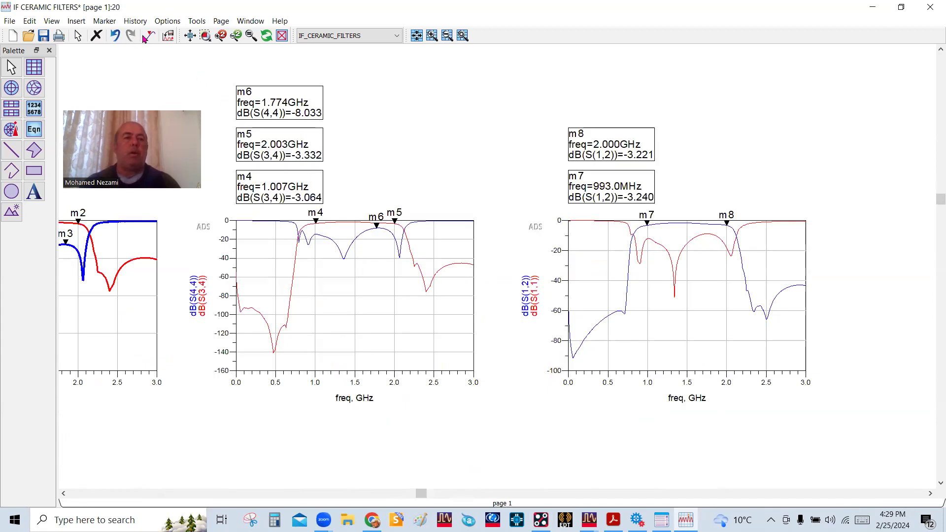
Place a marker on the S(1,1) trace at its in-band return-loss peak, about 1.74 GHz, and compare all three plots
click(144, 38)
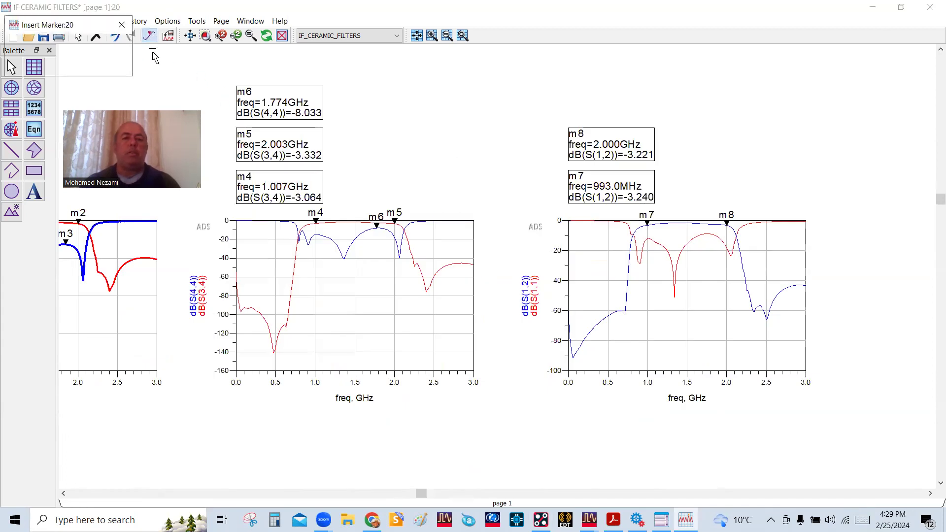
click(706, 237)
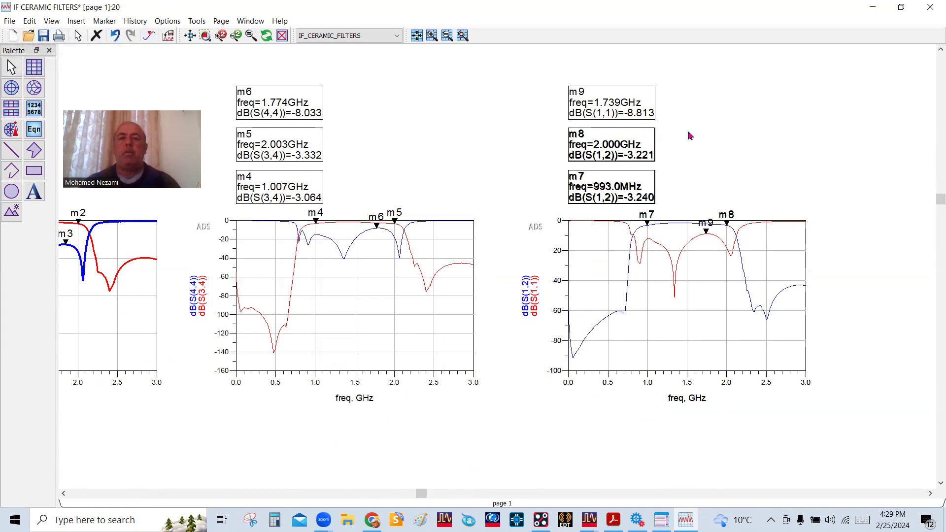
scroll(596, 201, down, 2)
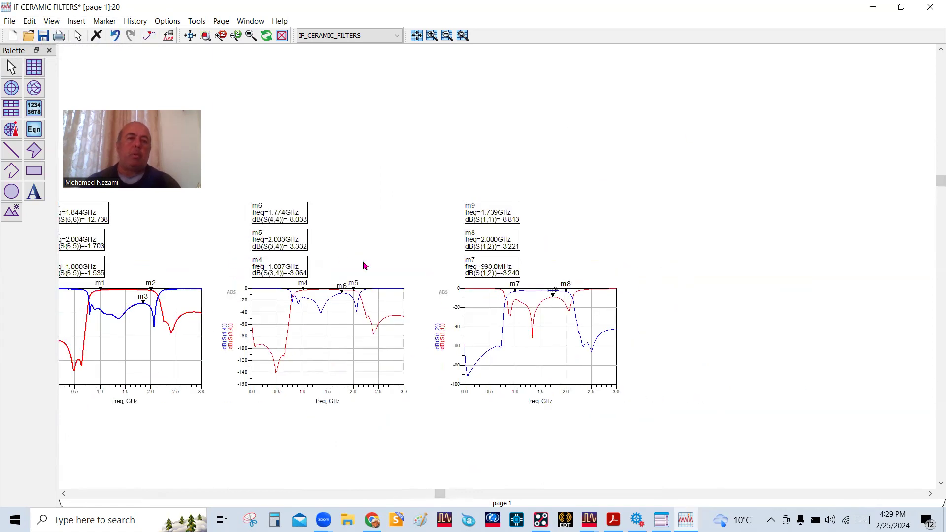
scroll(348, 263, up, 1)
scroll(509, 261, down, 1)
scroll(469, 275, up, 1)
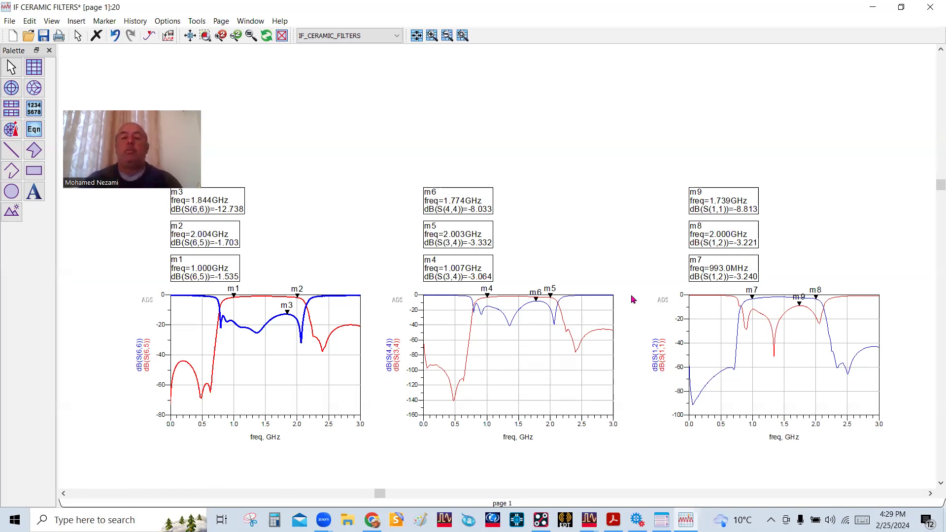
scroll(633, 300, up, 1)
scroll(574, 277, down, 2)
scroll(539, 275, down, 2)
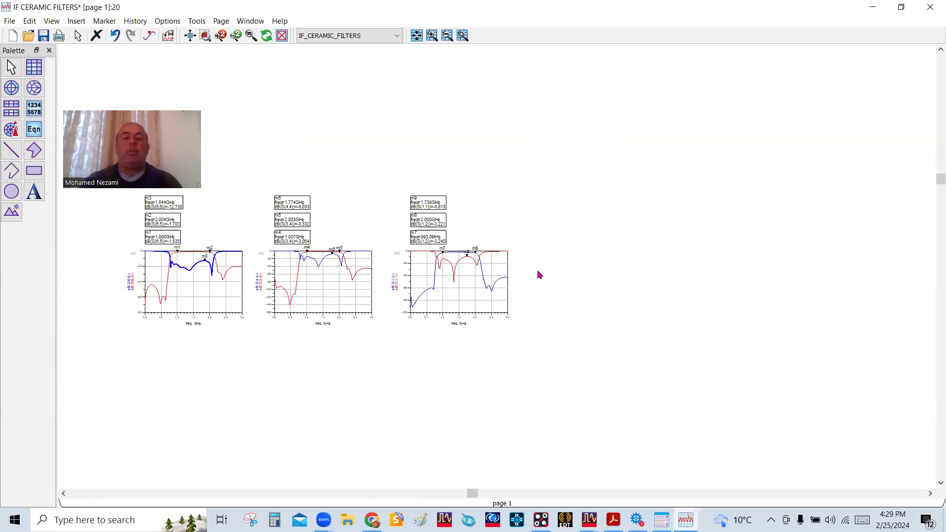
scroll(492, 270, up, 2)
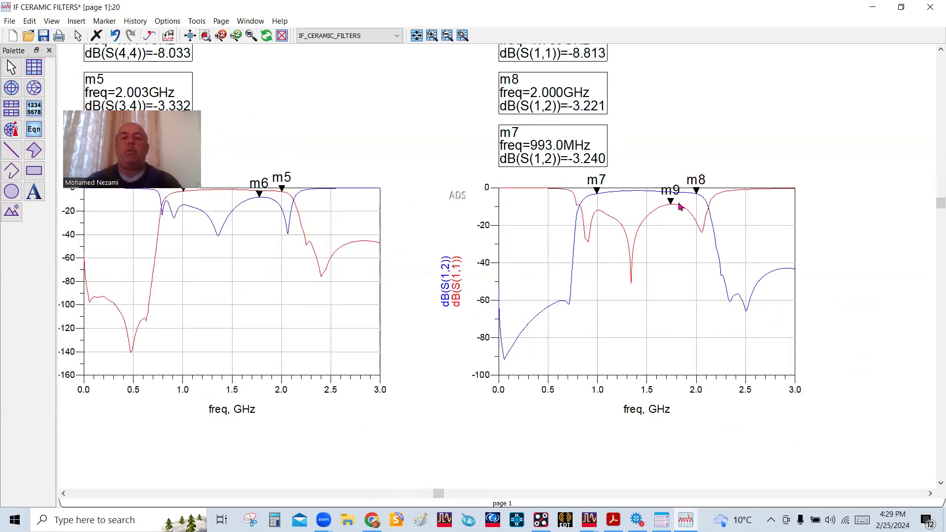
Switch to the OrCAD PCB layout and inspect the IF filter section of the Ku_LNB_board
scroll(678, 206, down, 2)
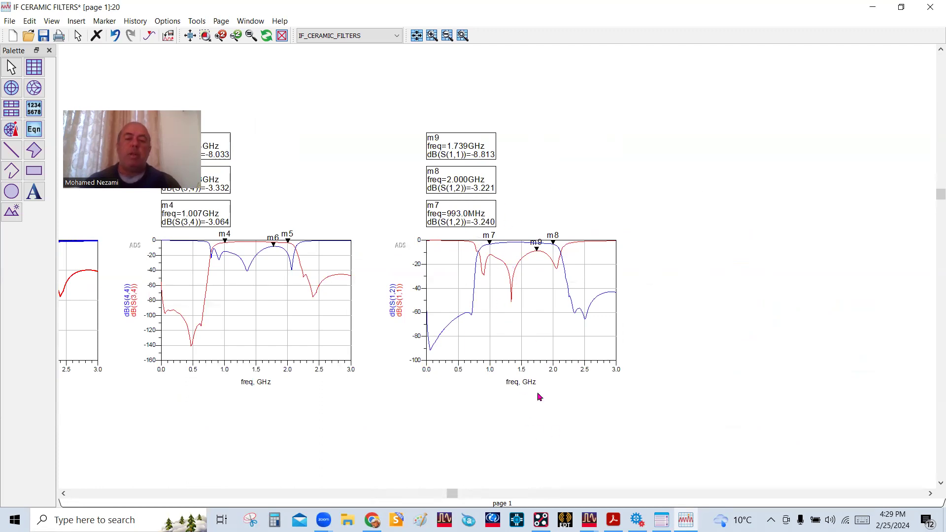
click(541, 520)
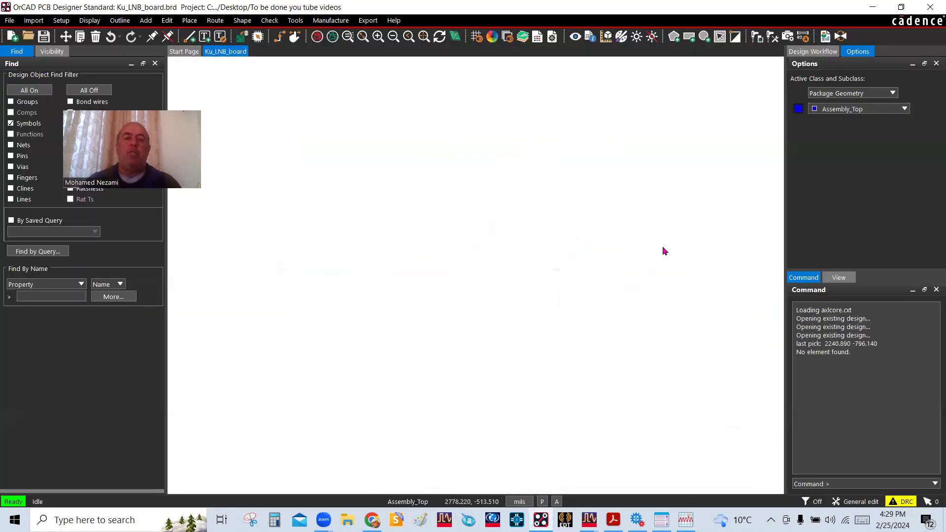
scroll(630, 249, down, 2)
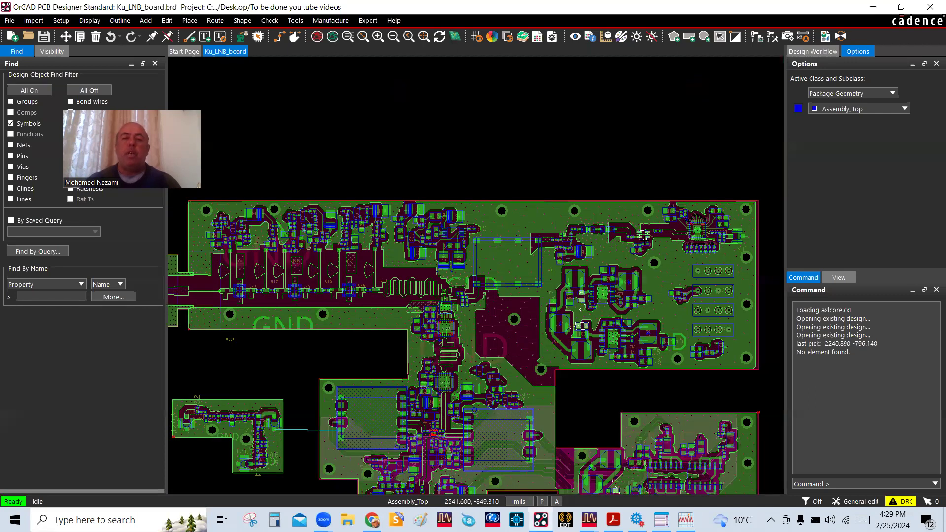
scroll(617, 244, up, 1)
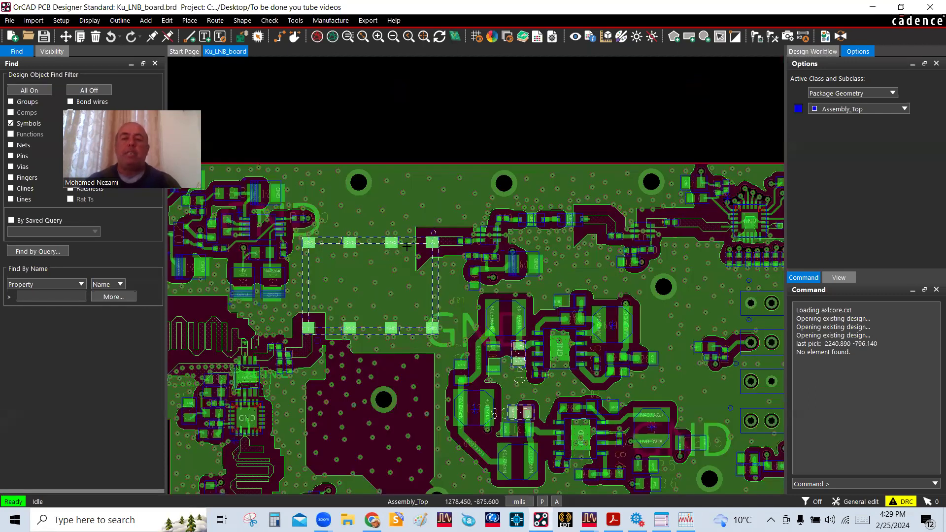
scroll(523, 236, down, 1)
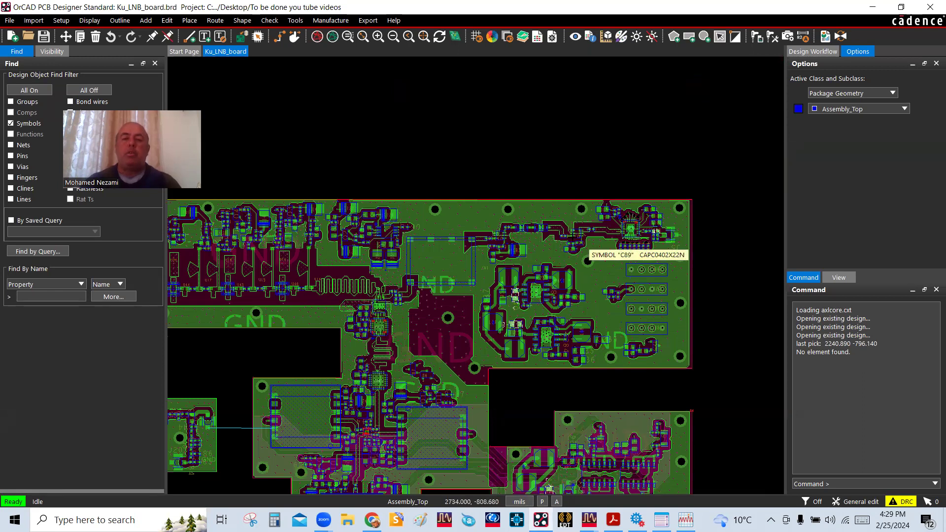
click(873, 7)
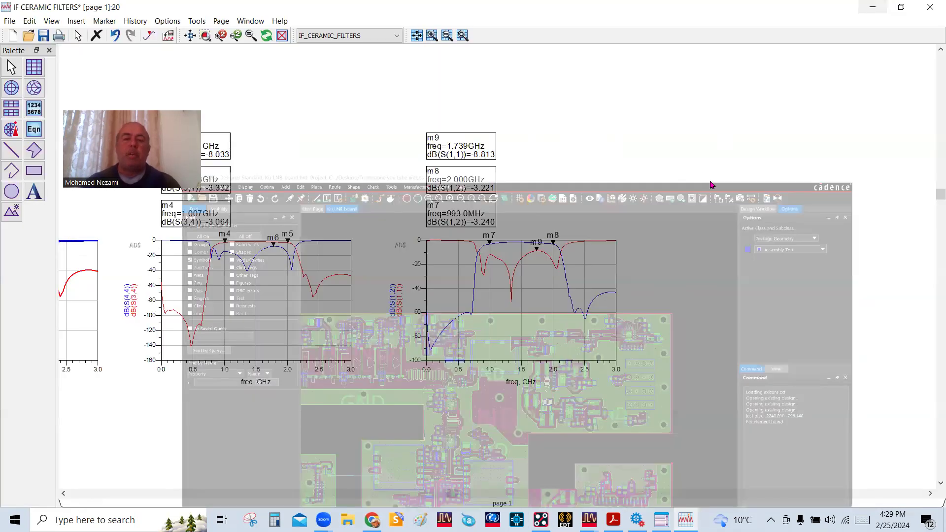
Compare the single-filter, cascaded-filter and EM model response plots side by side in the ADS data display
scroll(228, 270, down, 1)
scroll(349, 268, up, 1)
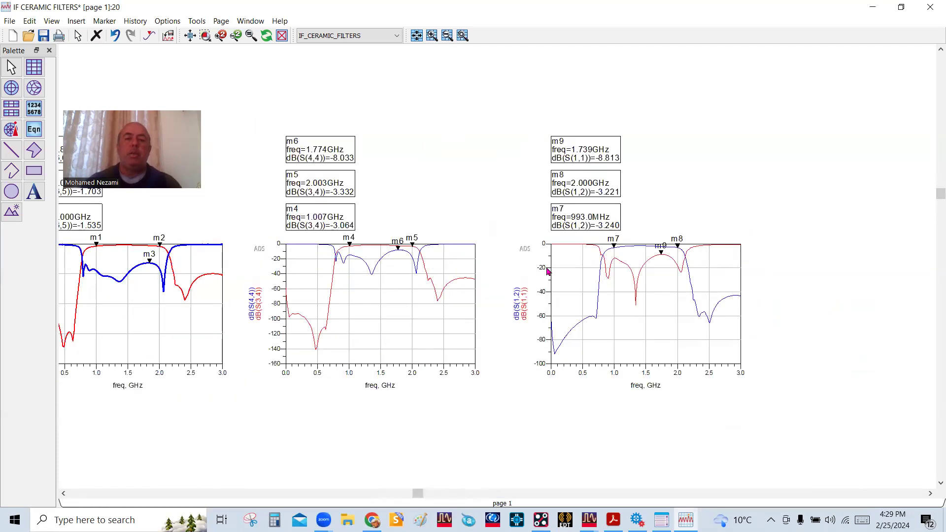
scroll(548, 270, down, 1)
scroll(331, 264, up, 1)
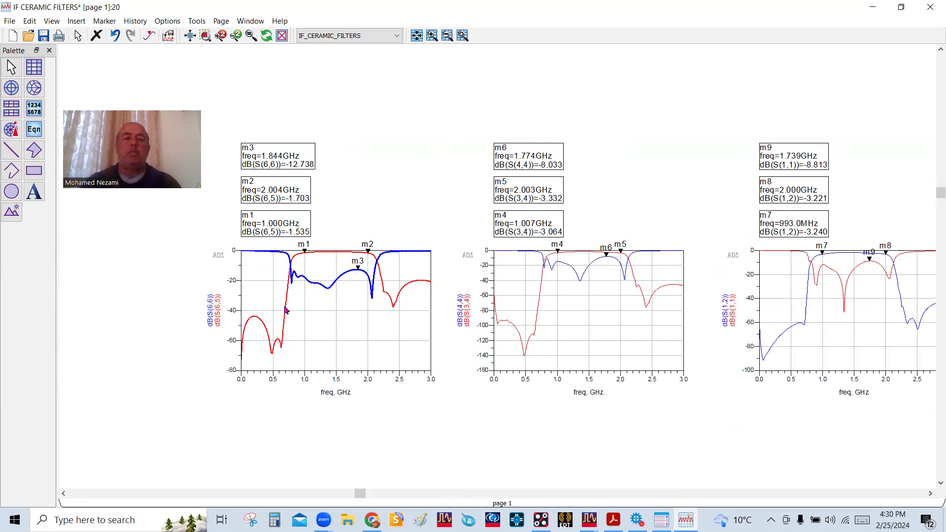
Add the EM model's S(1,2) and S(1,1) traces in dB to the single-filter plot of S(6,5) and S(6,6)
scroll(287, 310, up, 1)
scroll(393, 291, up, 1)
double_click(536, 294)
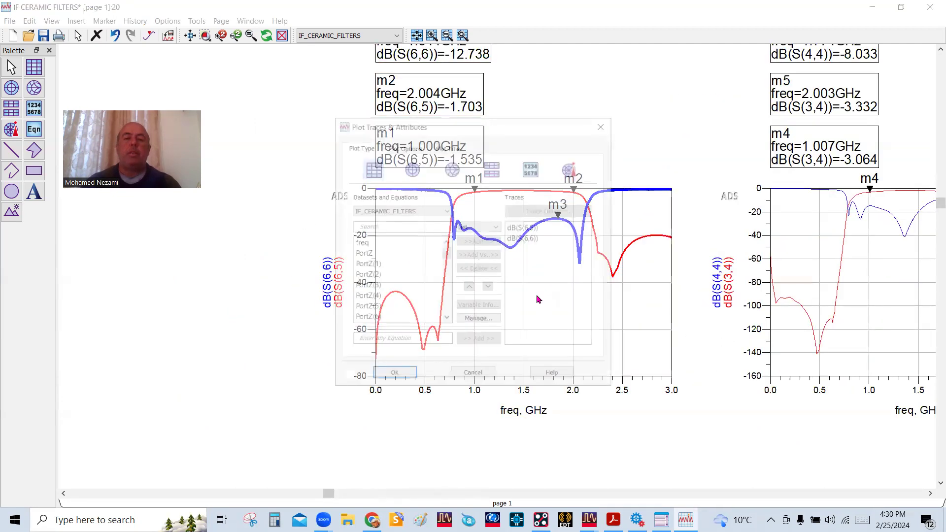
scroll(408, 293, down, 3)
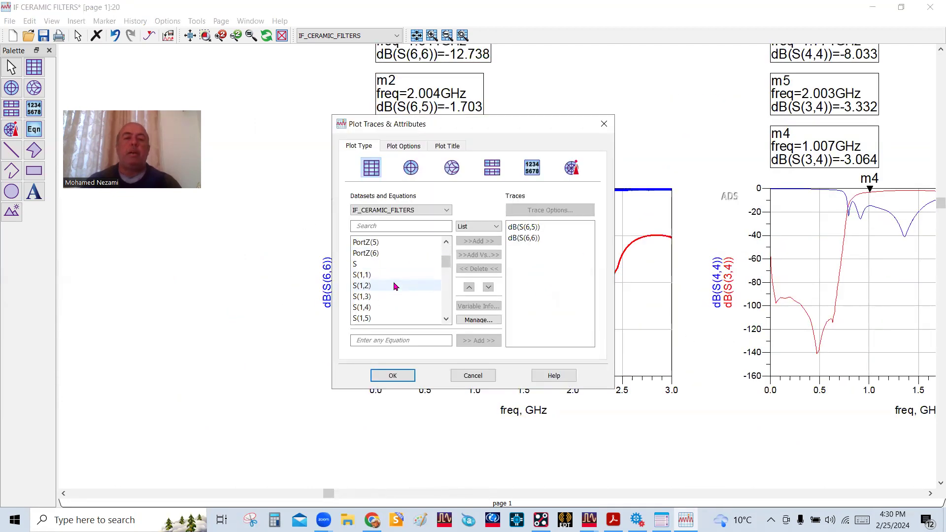
double_click(366, 287)
click(456, 337)
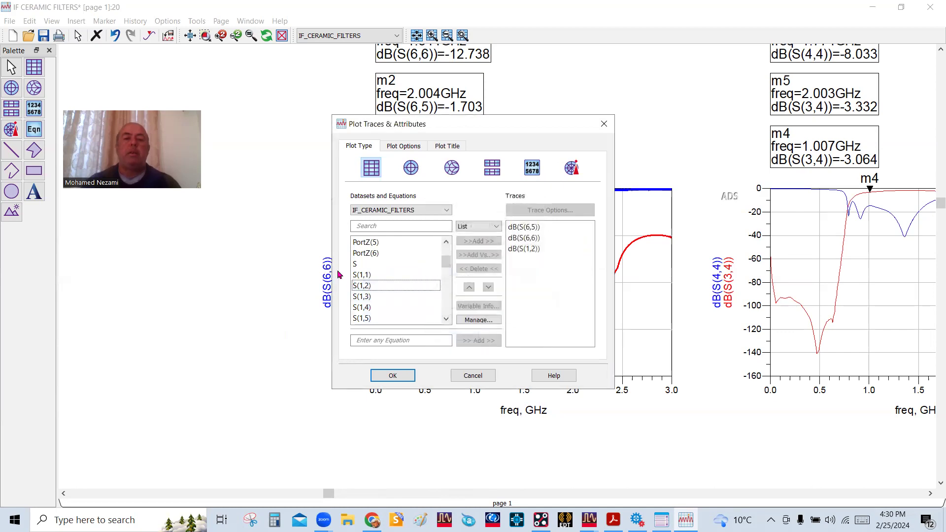
double_click(362, 275)
click(454, 336)
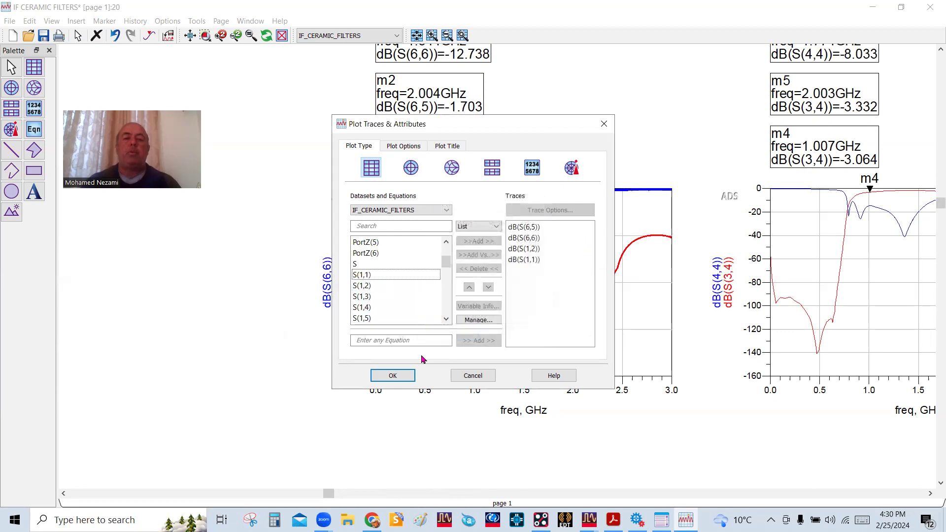
click(393, 374)
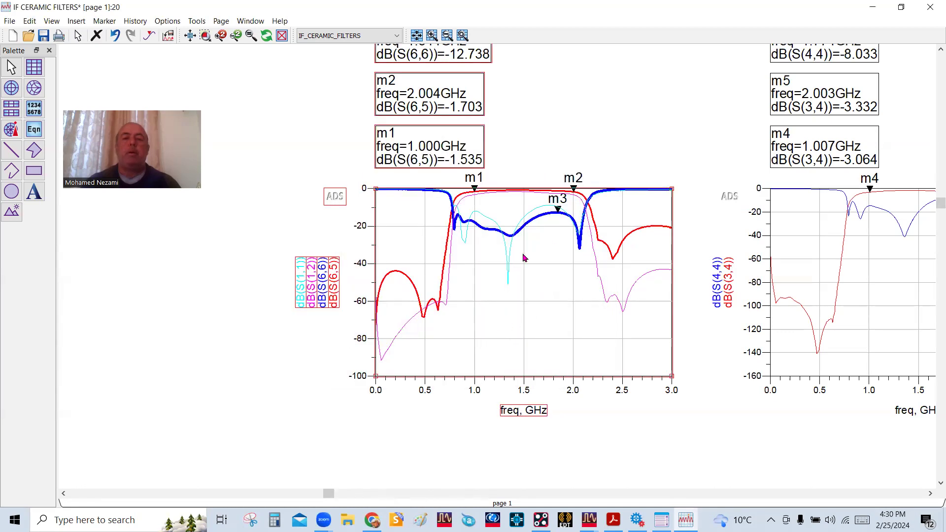
Examine the overlaid passband and return-loss curves of the EM model and the single filter
scroll(524, 258, up, 5)
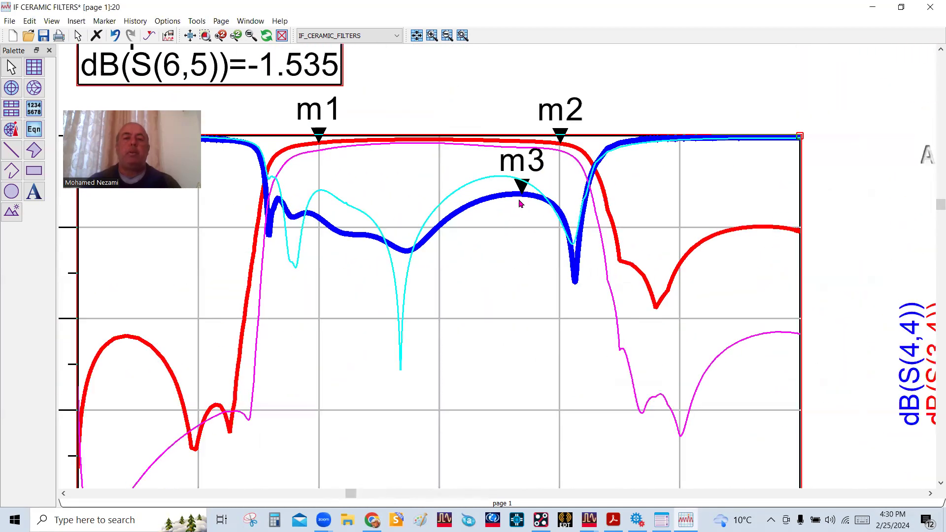
scroll(545, 254, down, 1)
scroll(444, 266, down, 2)
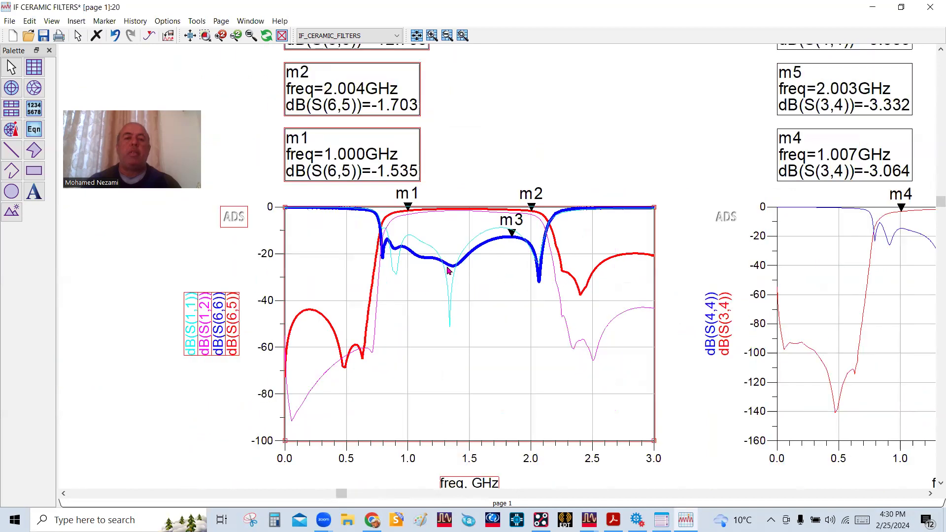
scroll(473, 274, up, 1)
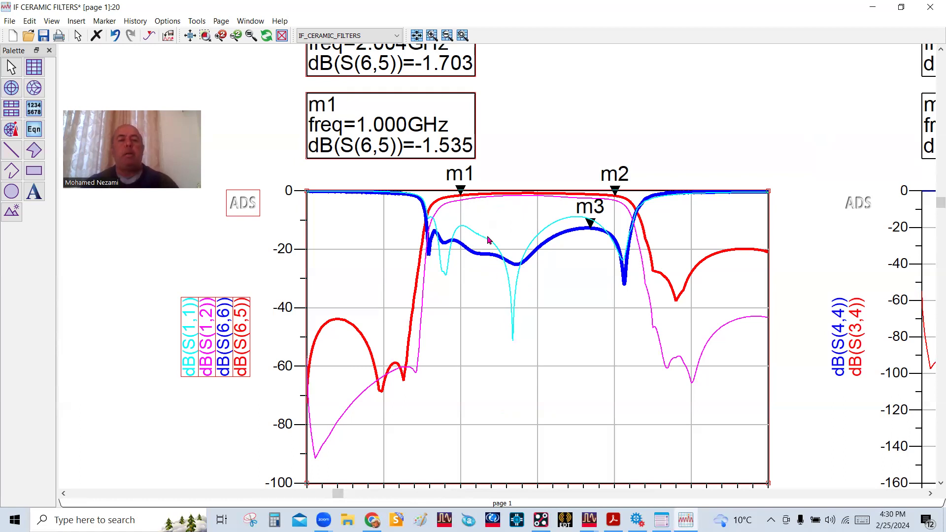
mouse_move(495, 240)
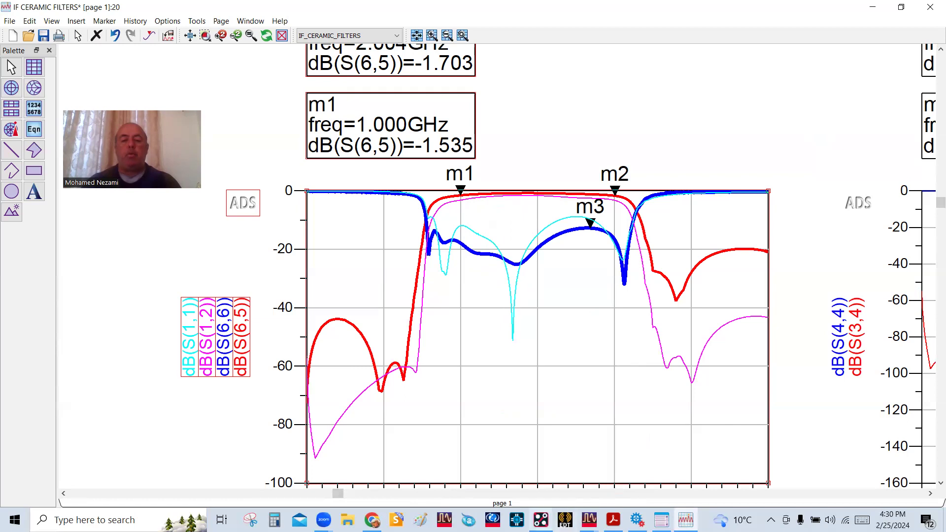
Check the board layout in OrCAD, and view the two cascaded BFCN-152W-75+ filters in the PDF schematic in Acrobat
click(540, 520)
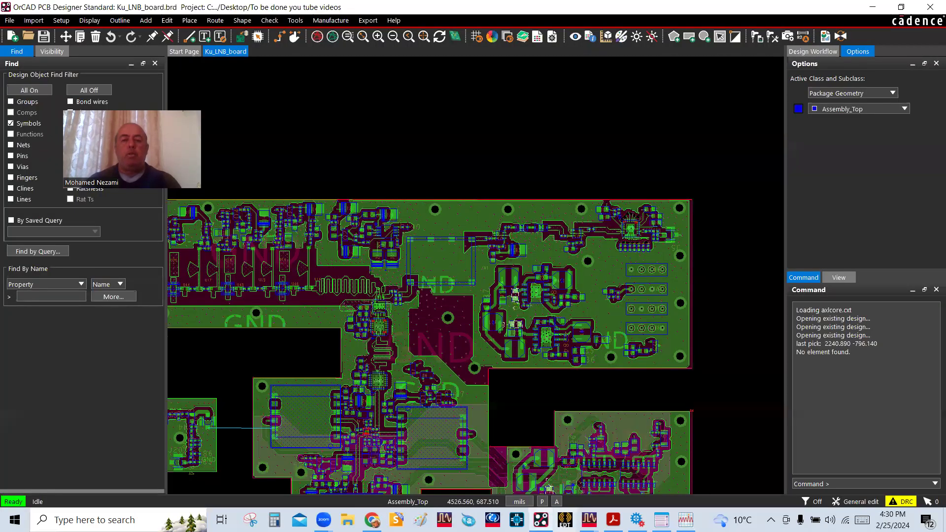
click(872, 7)
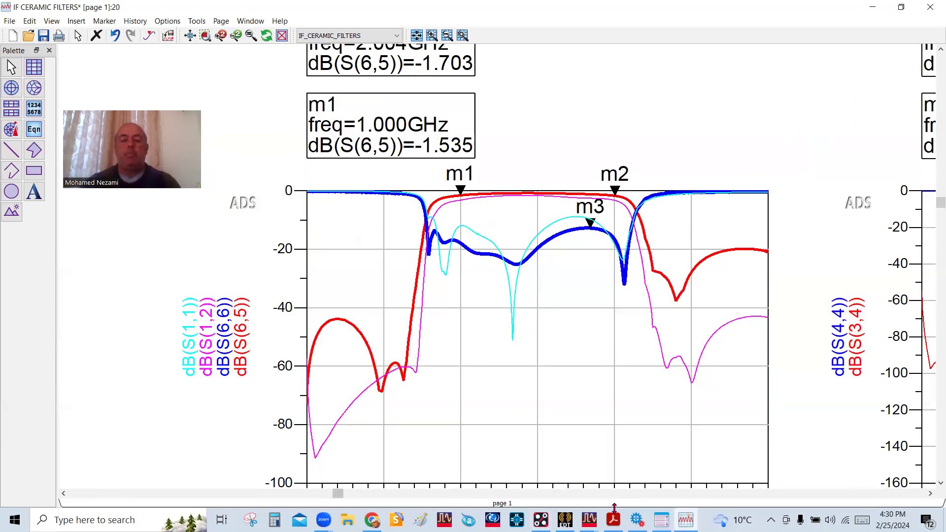
scroll(512, 271, down, 1)
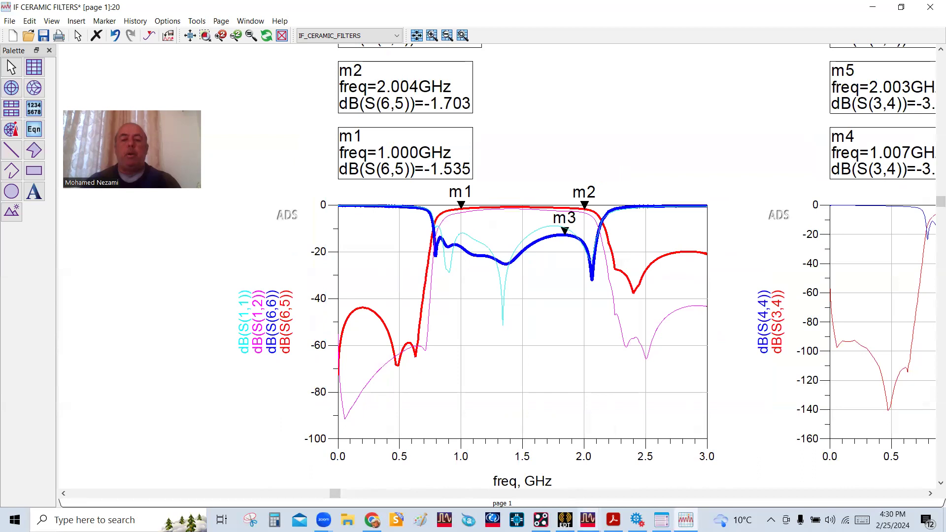
click(613, 520)
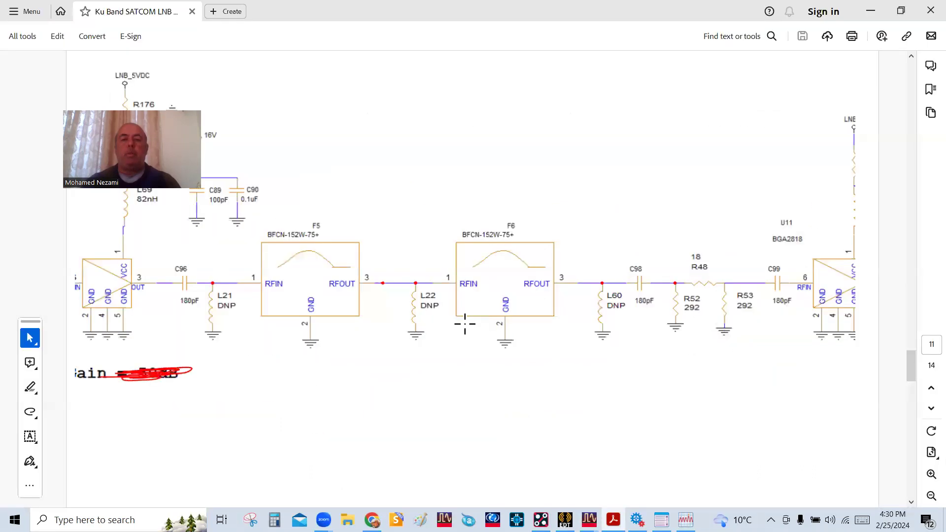
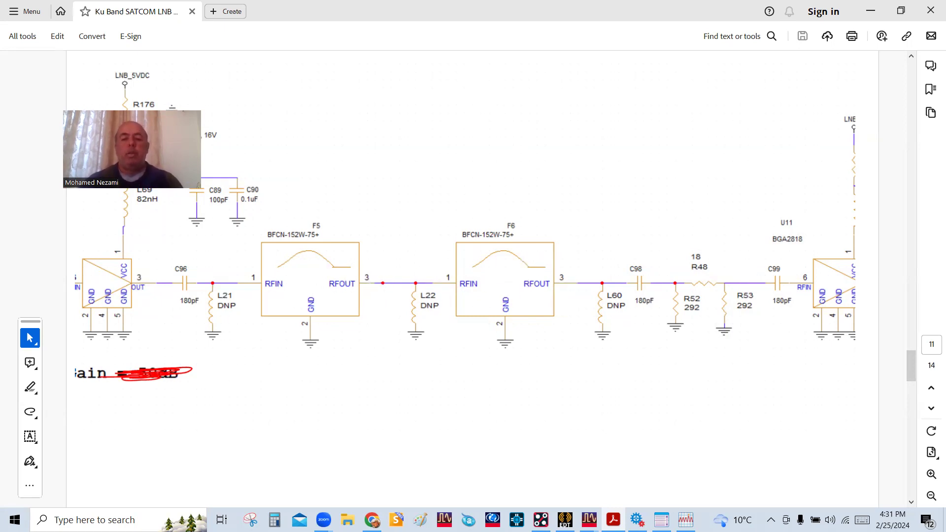
Switch to the IF CERAMIC FILTERS schematic in ADS and view the EM model with its two S2P filter blocks
mouse_move(588, 520)
click(636, 470)
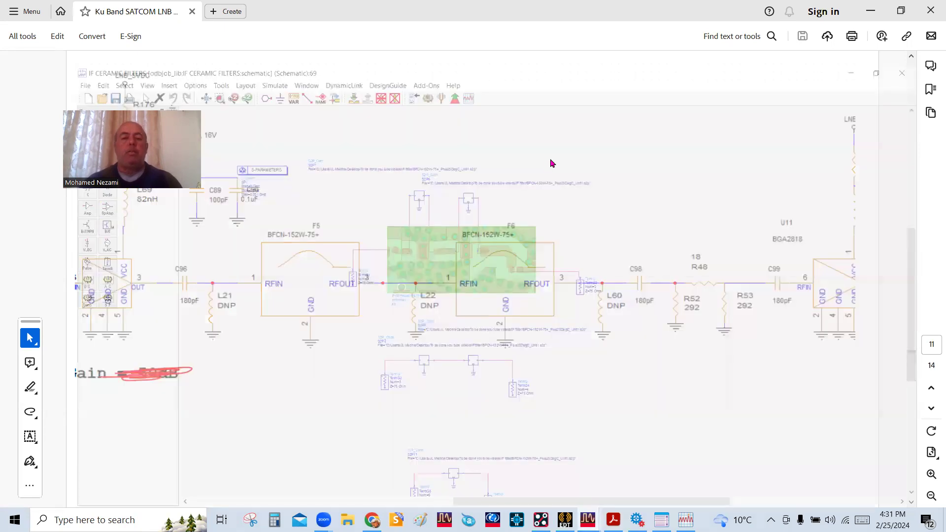
scroll(540, 225, down, 1)
scroll(591, 197, up, 2)
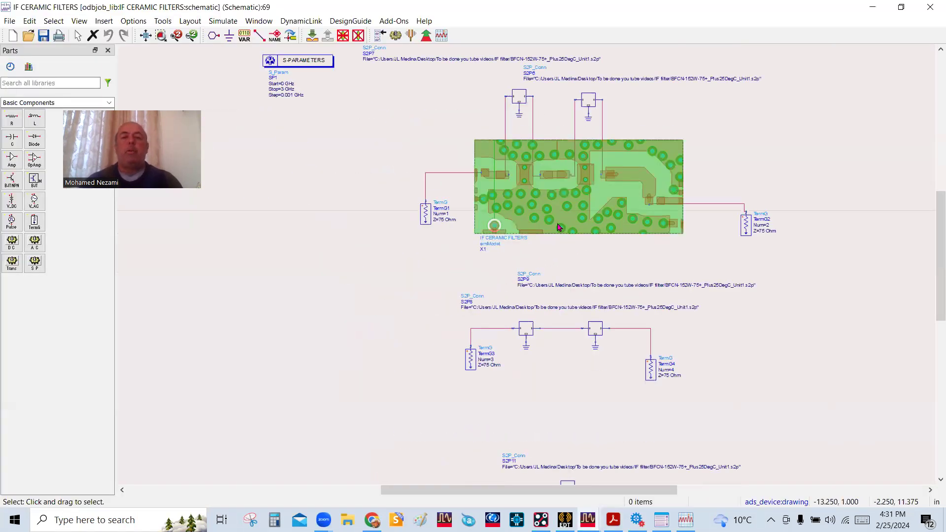
scroll(558, 227, up, 1)
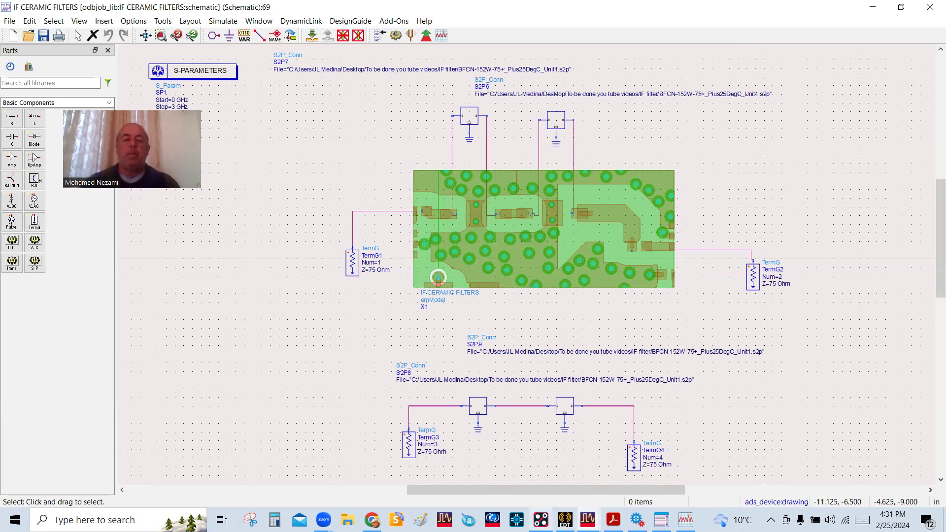
Inspect the pads, traces and ground vias around the two ceramic filters in the OrCAD layout
click(541, 522)
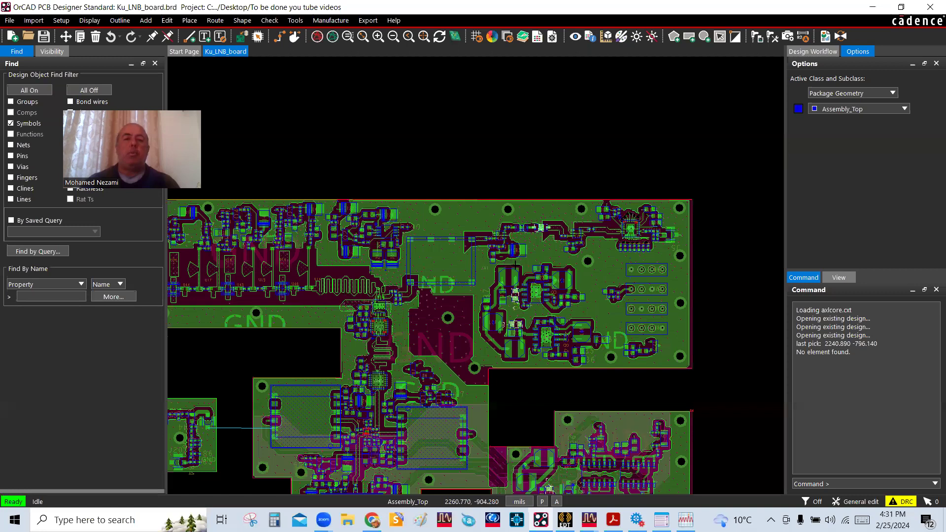
scroll(516, 264, up, 2)
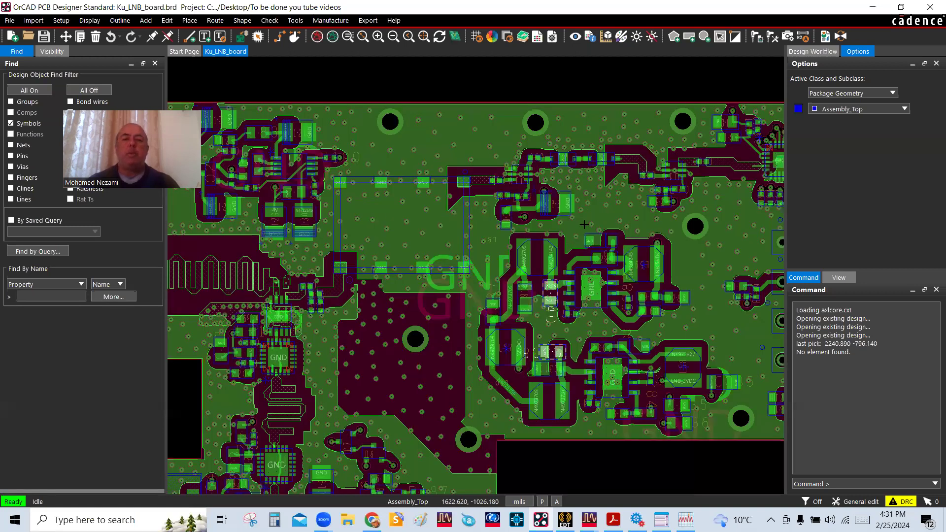
scroll(592, 243, down, 2)
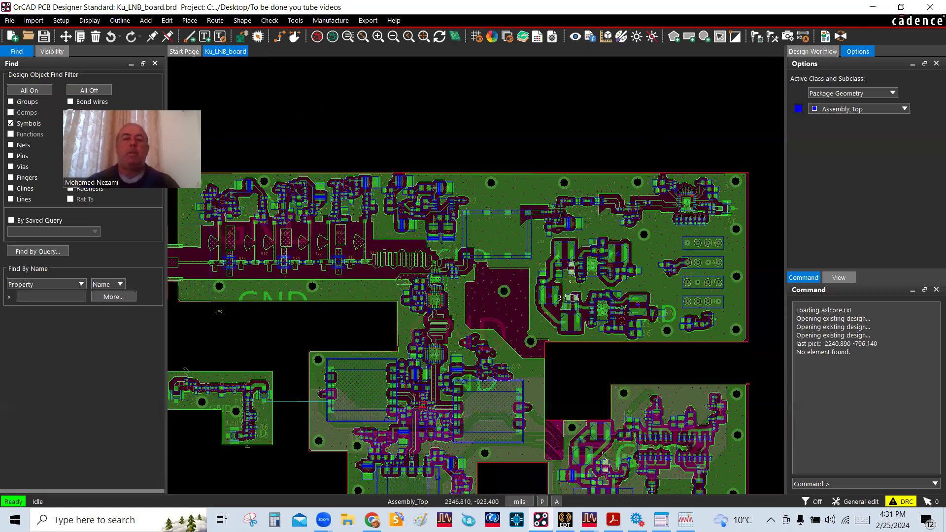
scroll(518, 132, up, 3)
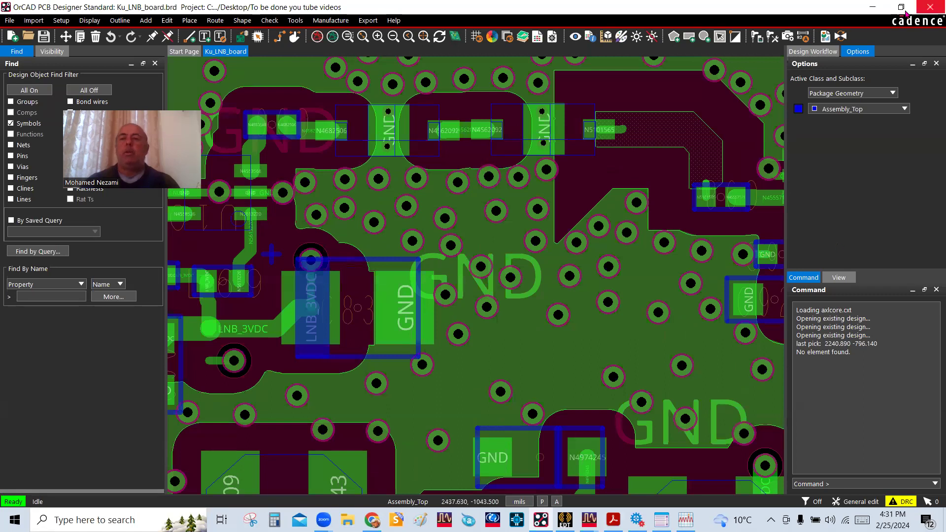
click(873, 6)
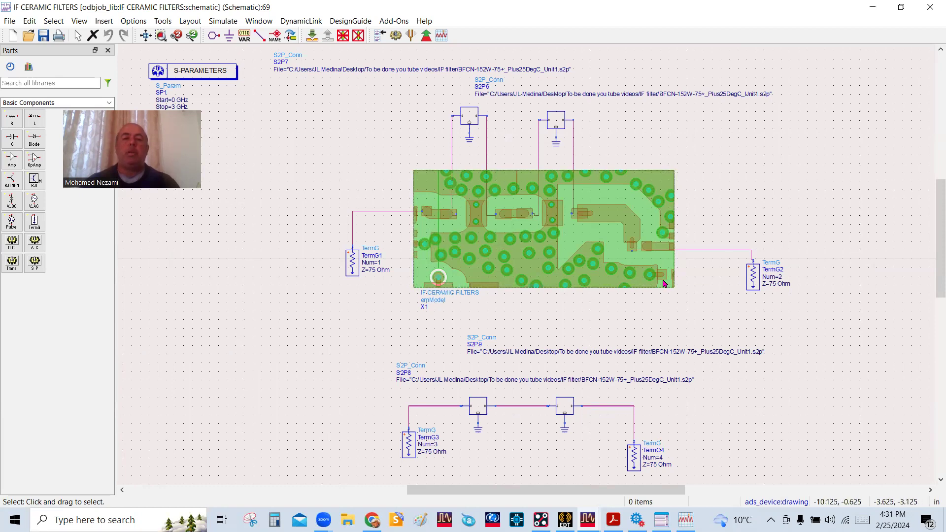
Examine the EM model's filter and termination connections in the ADS schematic, and compare them with the ideal two-filter cascade
scroll(552, 239, up, 1)
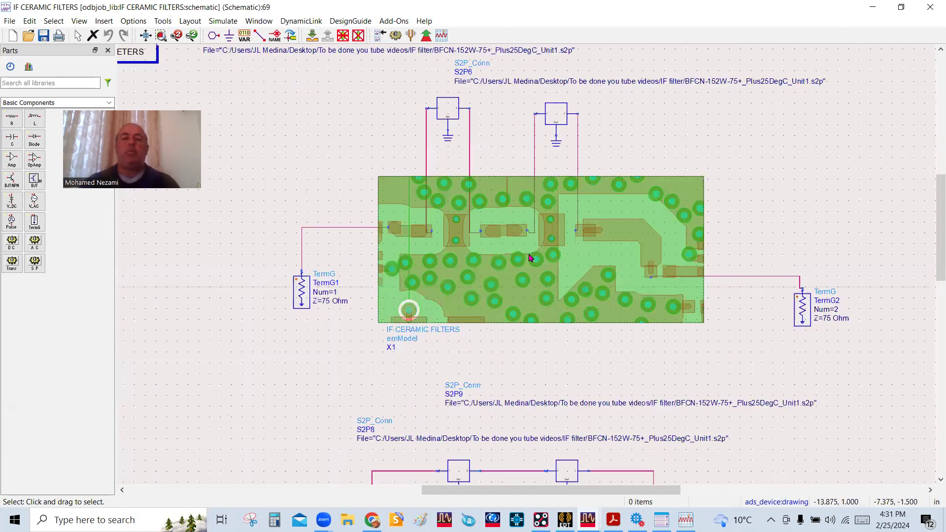
scroll(463, 260, up, 2)
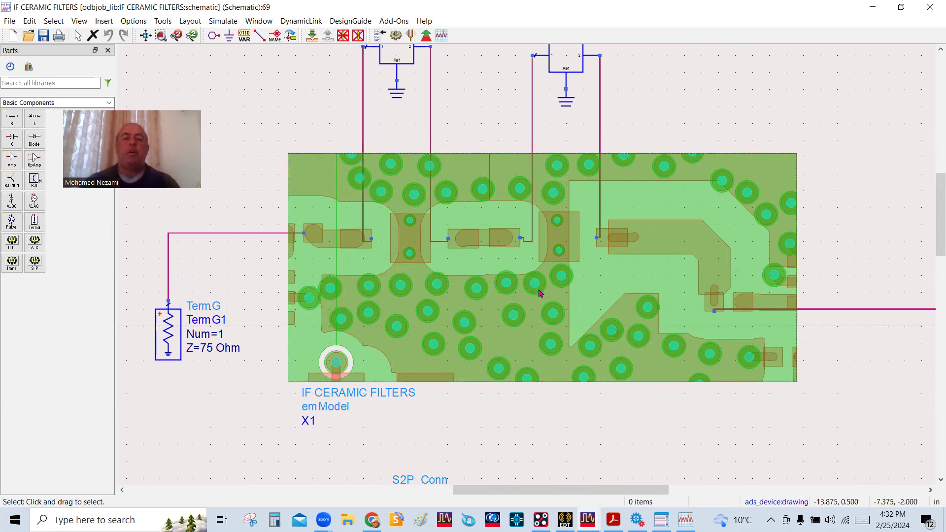
scroll(546, 272, down, 2)
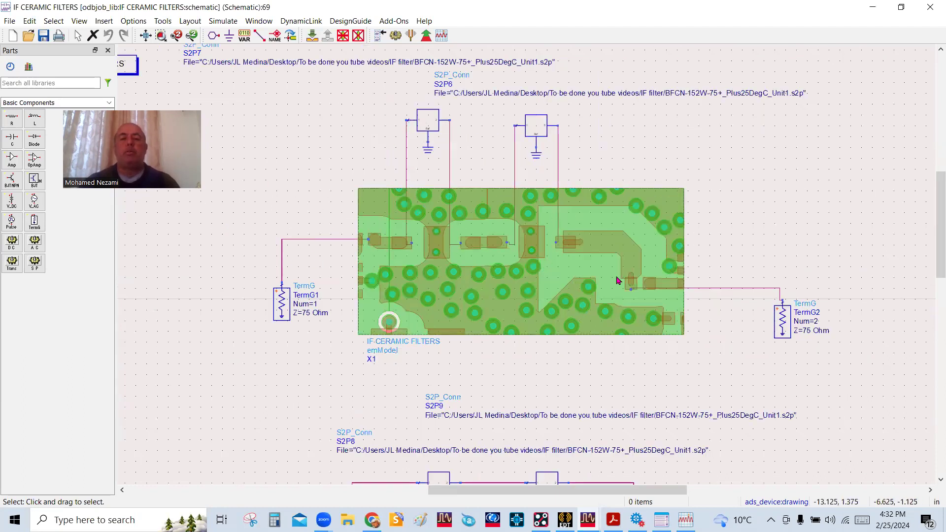
scroll(565, 270, down, 2)
scroll(492, 308, up, 3)
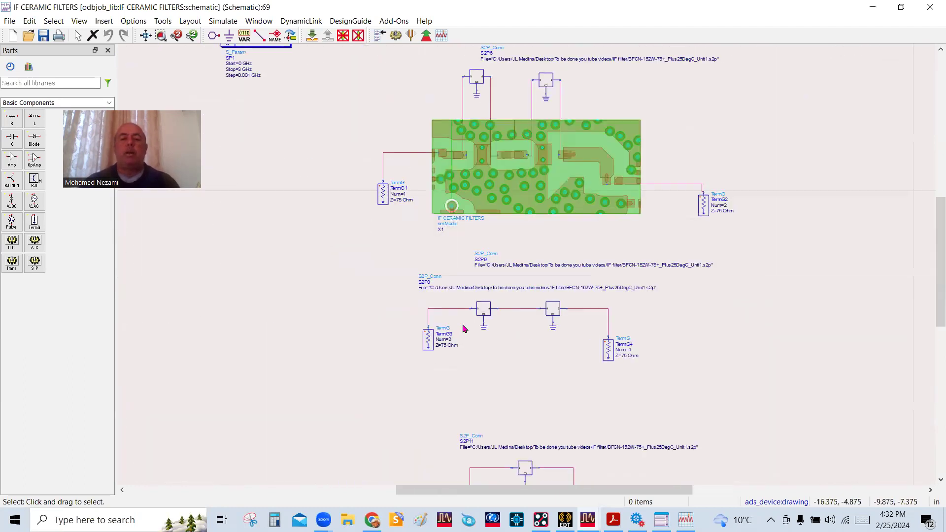
scroll(525, 279, down, 1)
scroll(525, 276, up, 3)
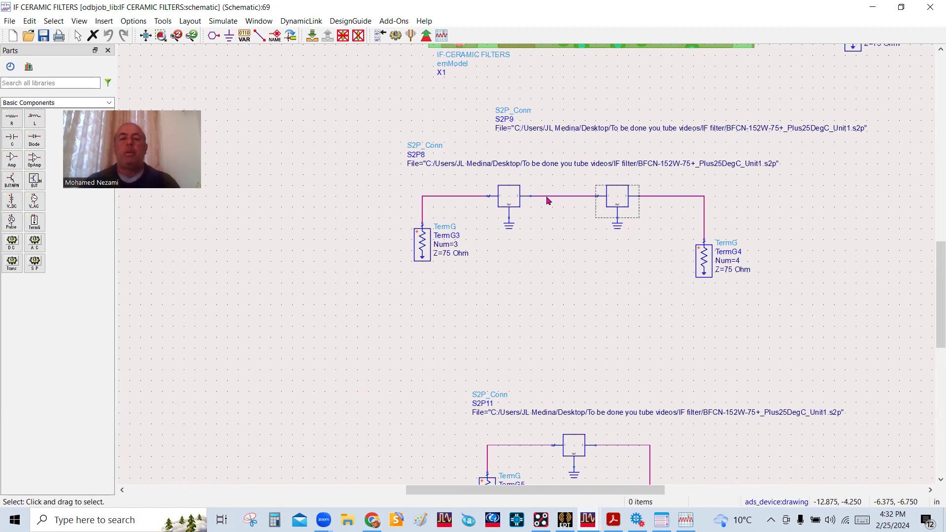
Inspect the single BFCN-152W-75+ filter circuit with its 75 Ohm terminations below the two-filter cascade in the schematic
scroll(562, 241, down, 2)
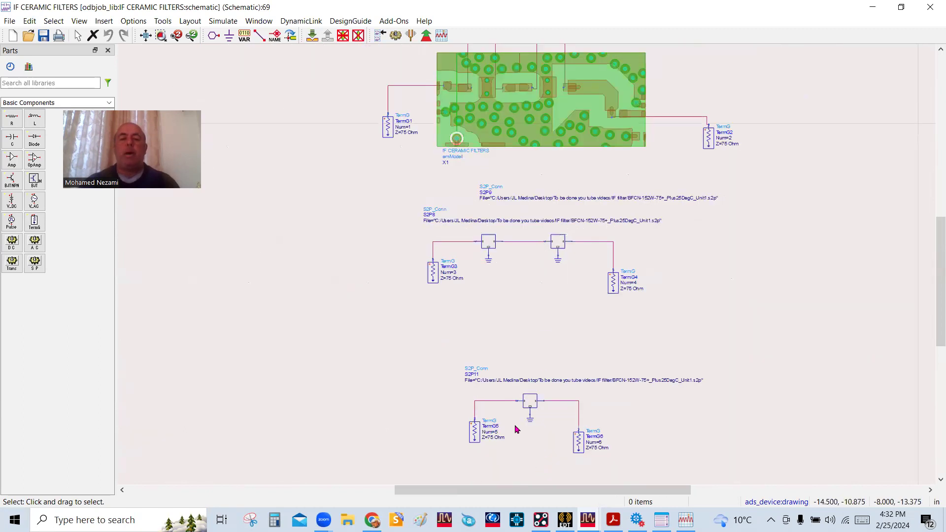
scroll(529, 423, up, 4)
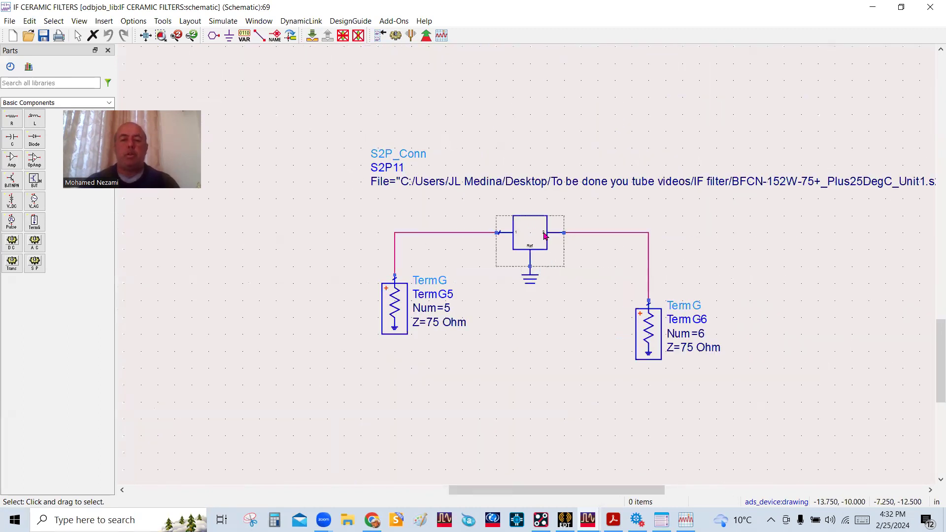
scroll(632, 291, down, 1)
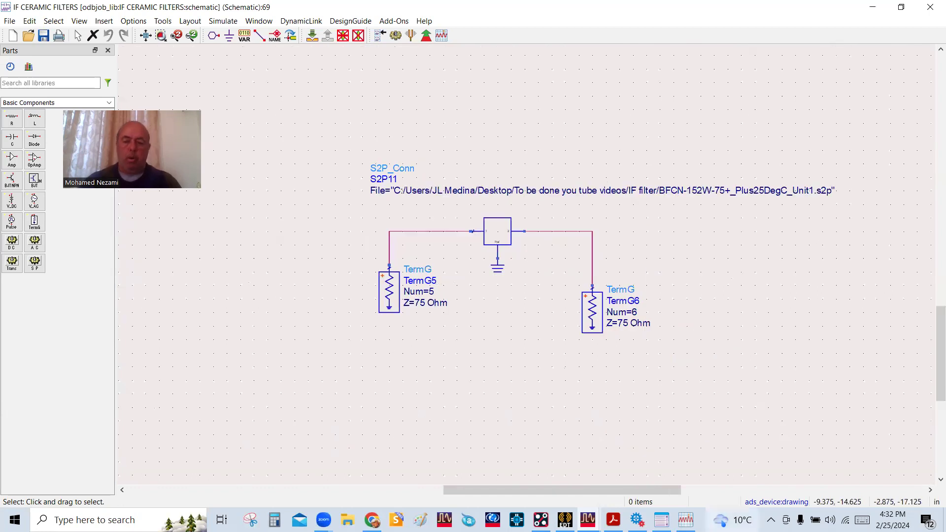
Switch to the IF CERAMIC FILTERS data display and remove the dB(S(1,1)) and dB(S(1,2)) traces from the single-filter plot
click(690, 517)
scroll(502, 270, down, 5)
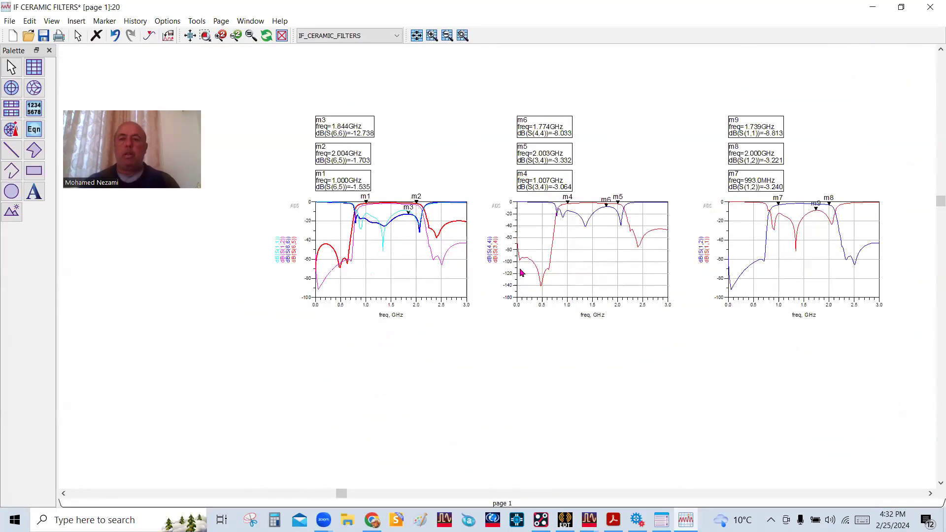
double_click(412, 273)
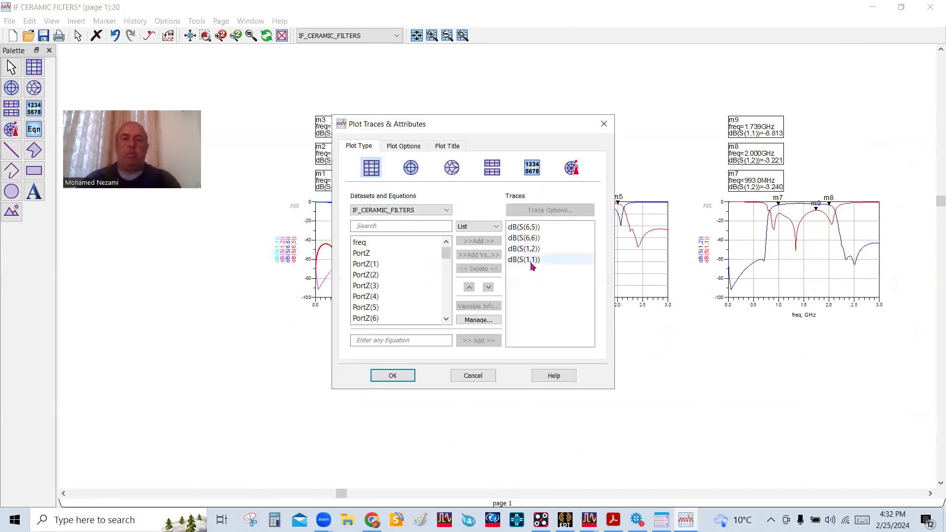
click(532, 262)
click(489, 269)
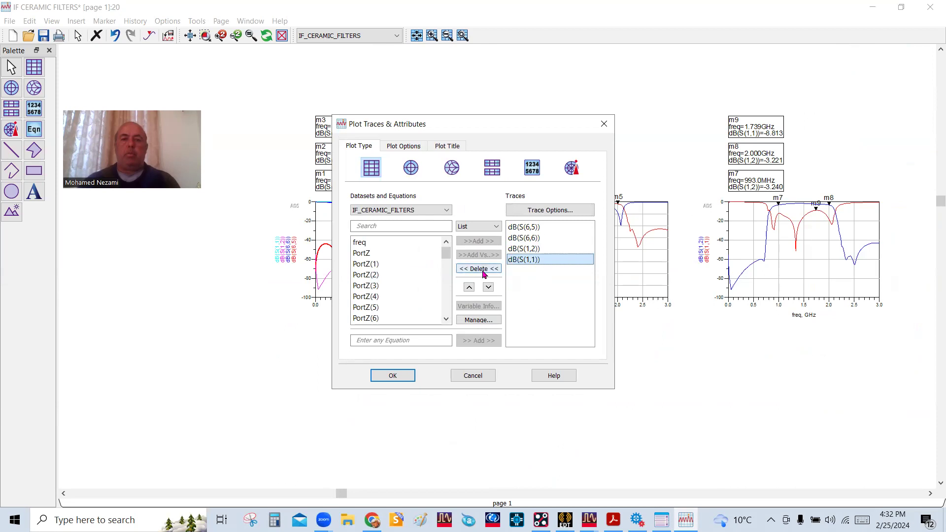
click(529, 249)
click(486, 269)
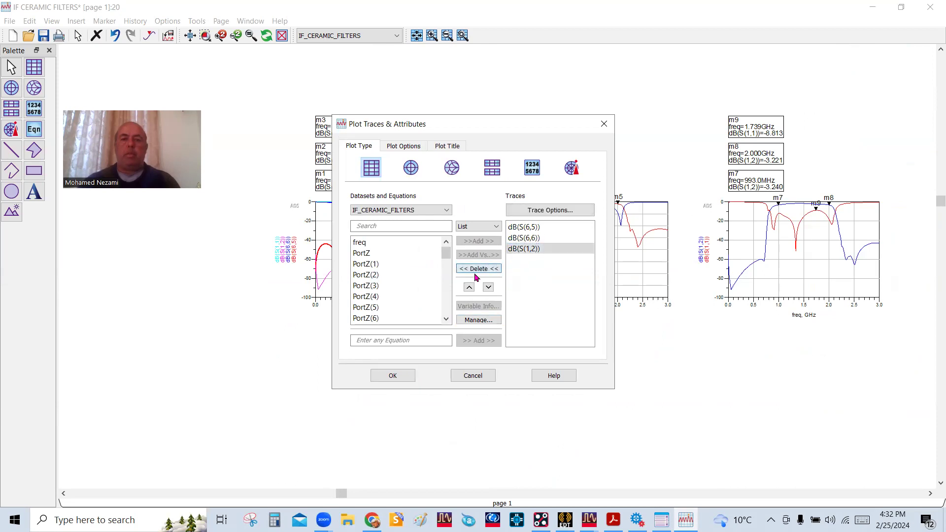
click(392, 376)
click(523, 373)
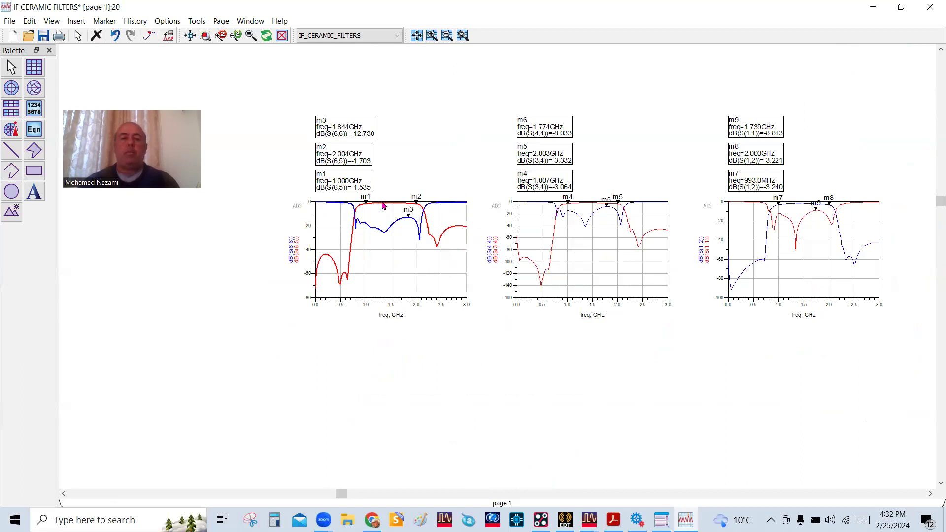
Compare the insertion-loss and return-loss markers of the single-filter, cascaded-filter and EM-model plots
scroll(486, 254, up, 1)
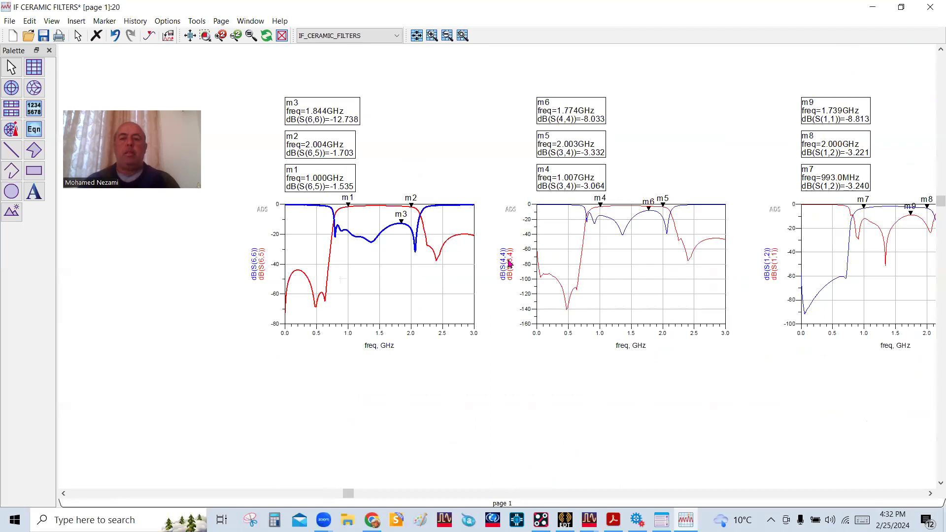
scroll(509, 264, down, 1)
scroll(586, 261, up, 1)
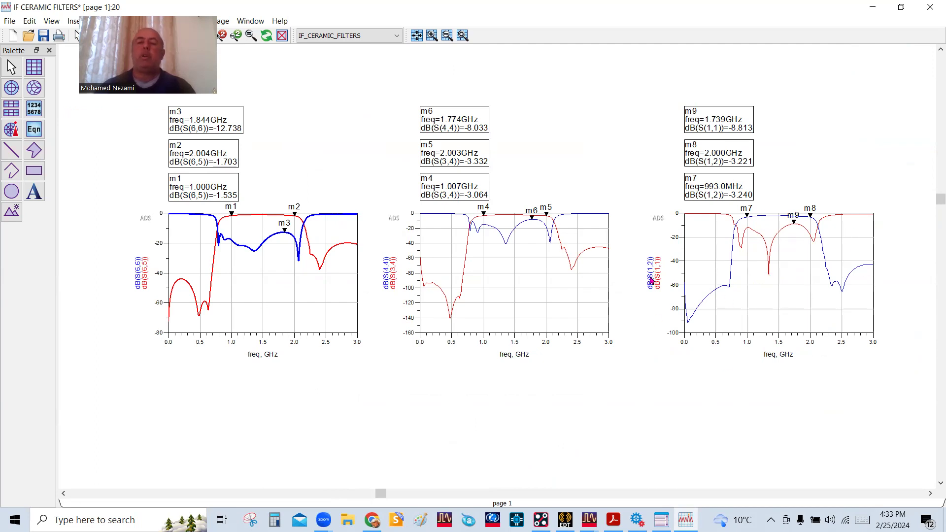
scroll(649, 277, up, 1)
scroll(648, 269, up, 1)
scroll(543, 266, down, 1)
scroll(511, 231, up, 1)
scroll(503, 265, down, 1)
scroll(471, 205, up, 1)
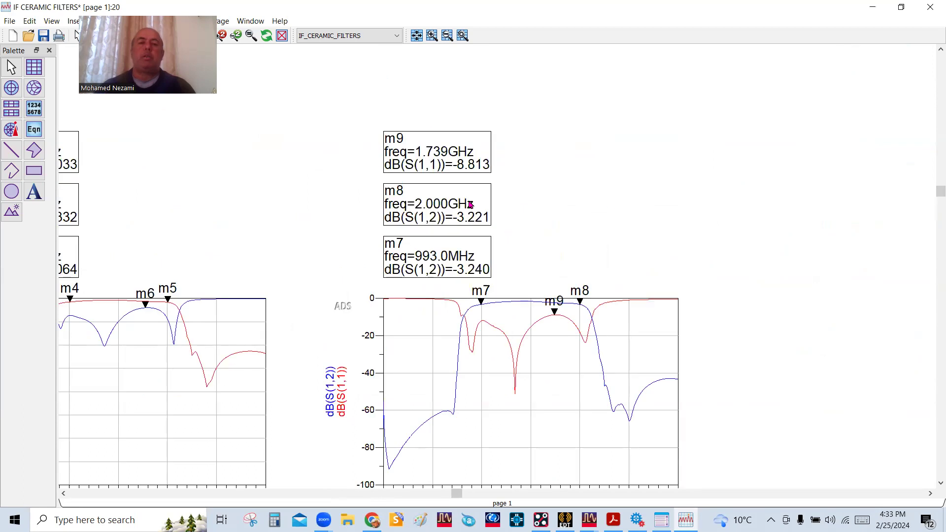
scroll(551, 234, down, 1)
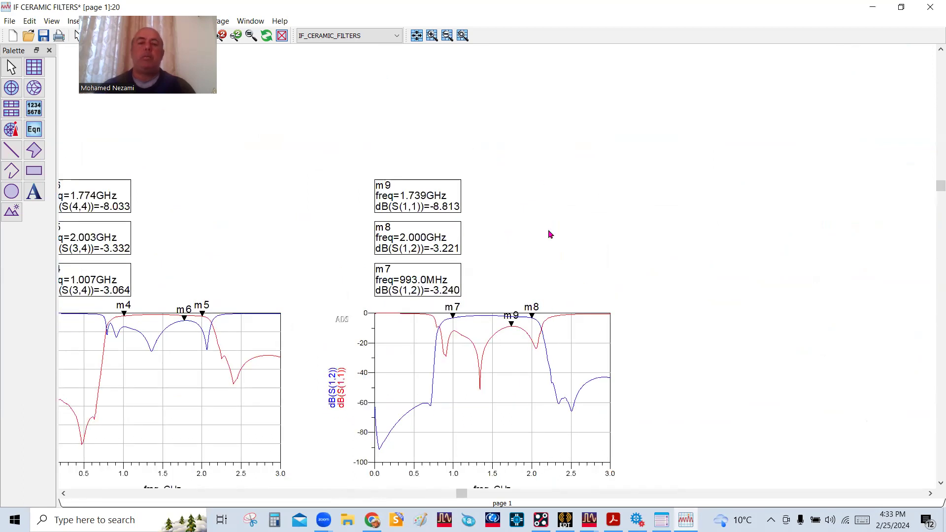
scroll(514, 277, down, 1)
scroll(458, 326, up, 1)
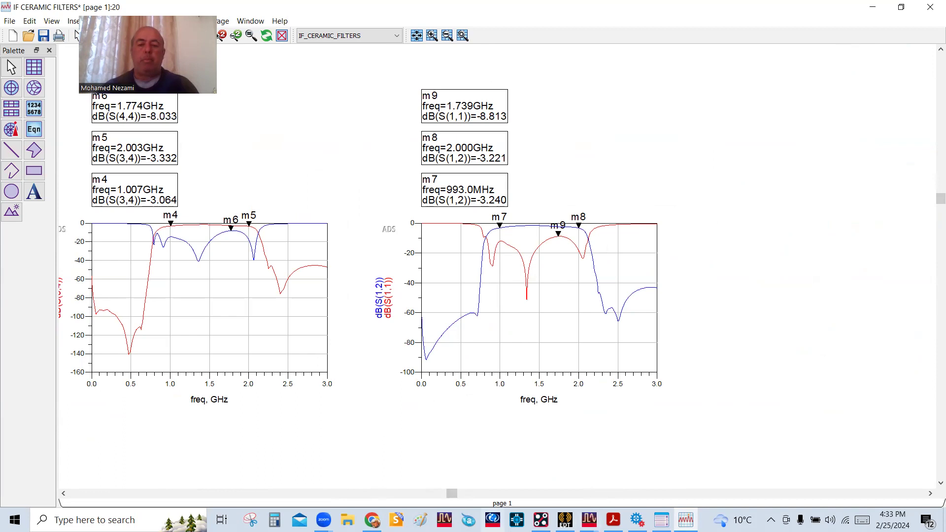
Switch to the LNB design PDF in Acrobat and review its closing page, the Ku Tri-Band LNB Design diagram and the Front End Filter page
click(613, 520)
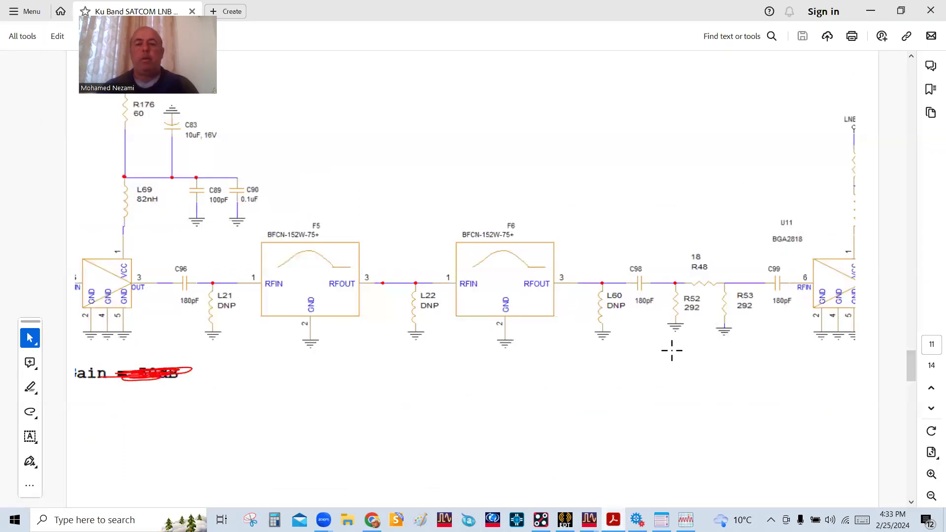
scroll(671, 351, down, 5)
scroll(672, 351, down, 5)
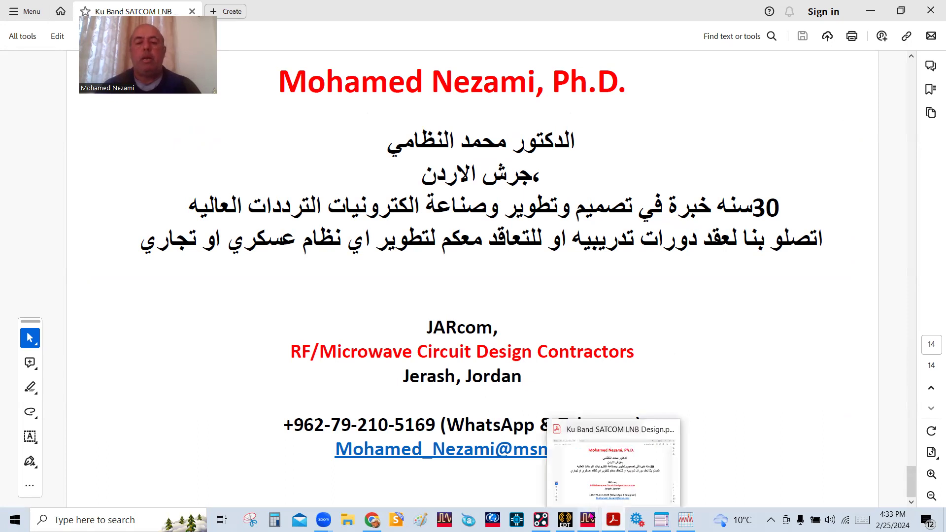
click(649, 493)
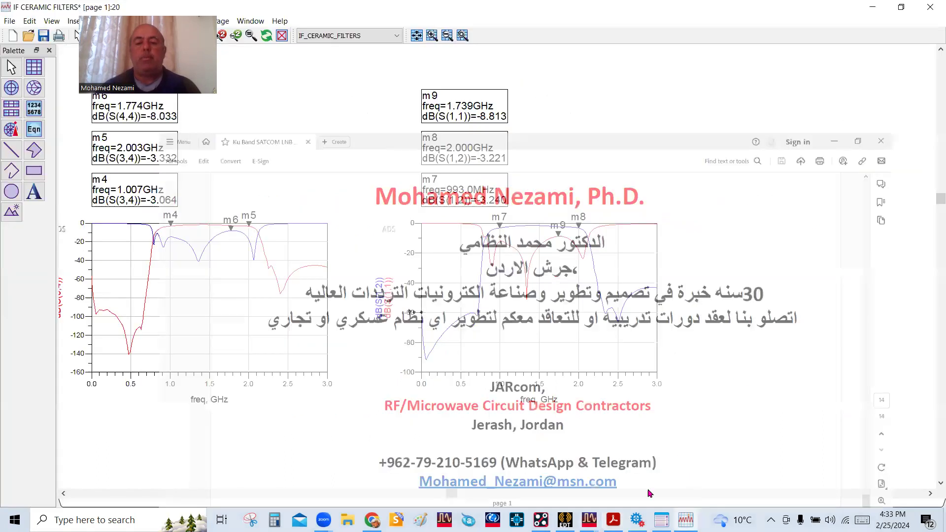
scroll(640, 365, up, 5)
scroll(641, 365, up, 15)
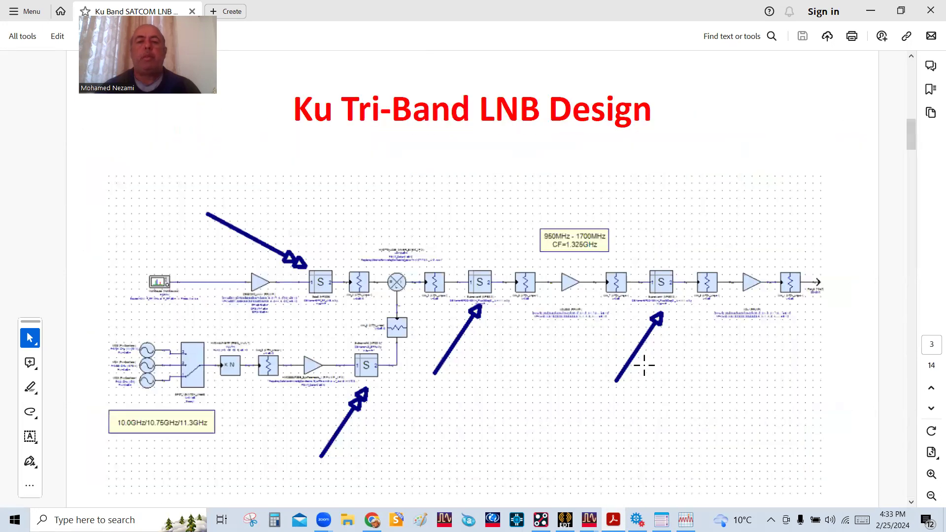
scroll(644, 366, down, 2)
scroll(562, 366, up, 1)
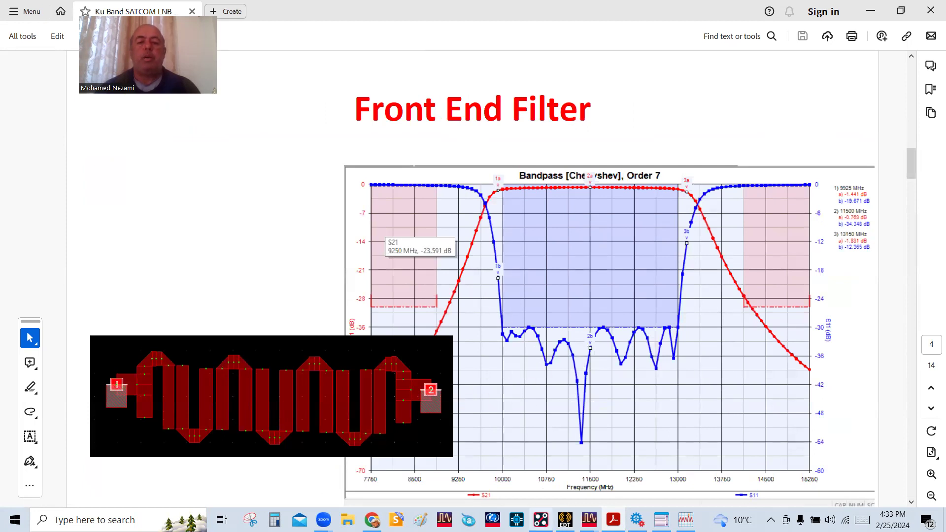
Switch to the Ku_LNB_board layout in OrCAD PCB Designer and inspect the front-end filter U14 and the surrounding RF chain
mouse_move(541, 520)
click(566, 425)
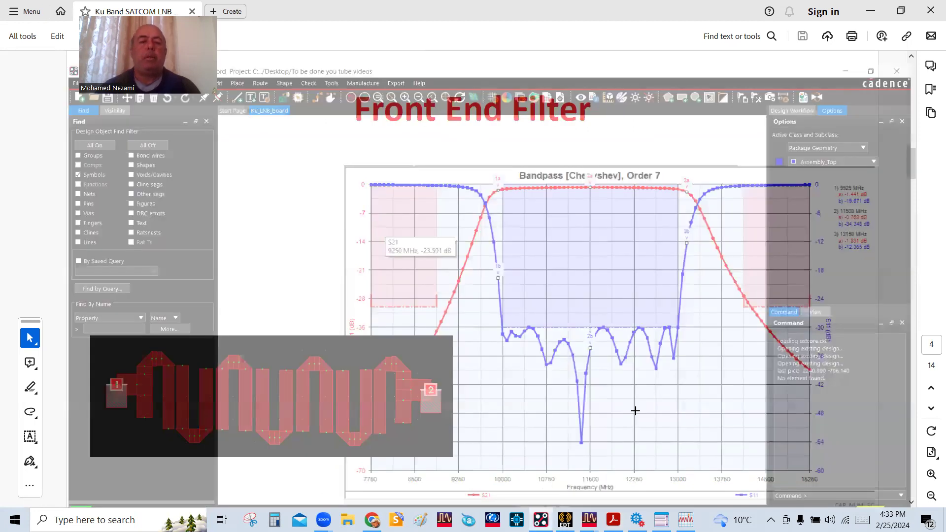
scroll(527, 371, down, 4)
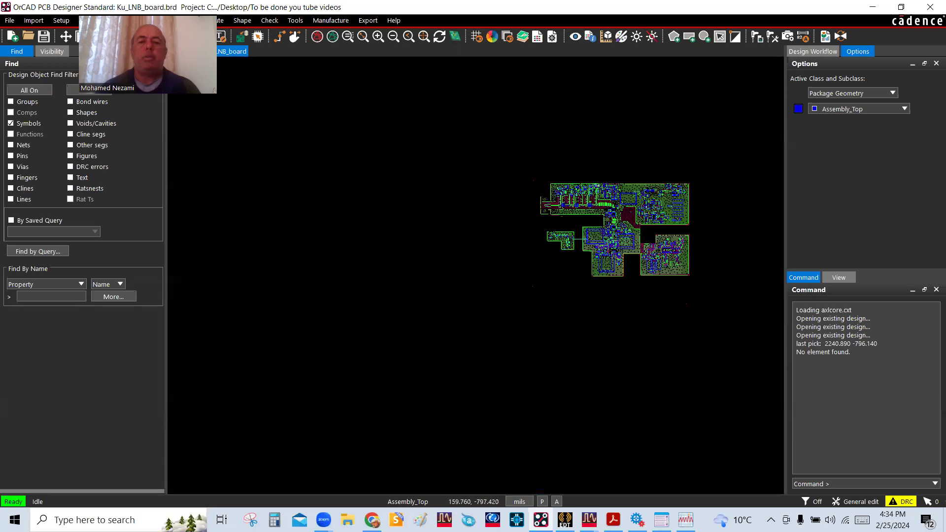
scroll(603, 211, up, 2)
scroll(640, 187, up, 2)
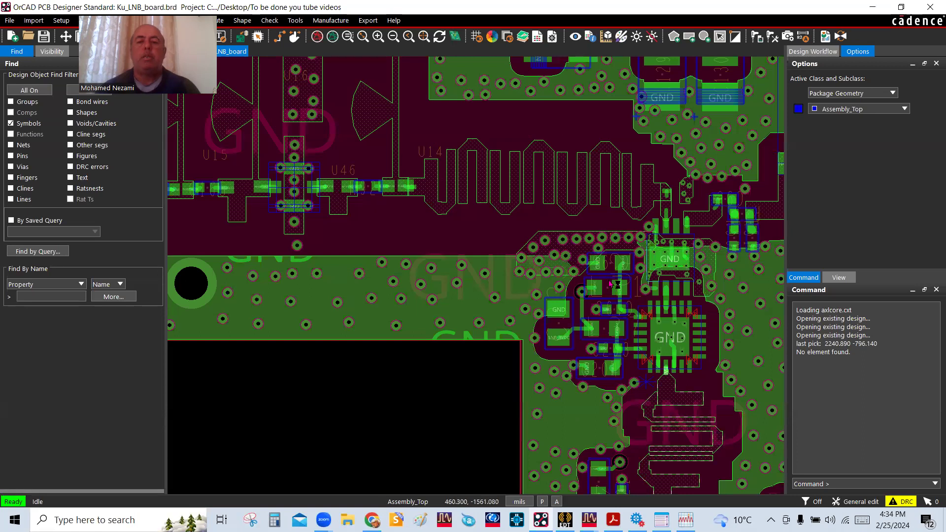
scroll(610, 281, down, 1)
drag(713, 351, 748, 340)
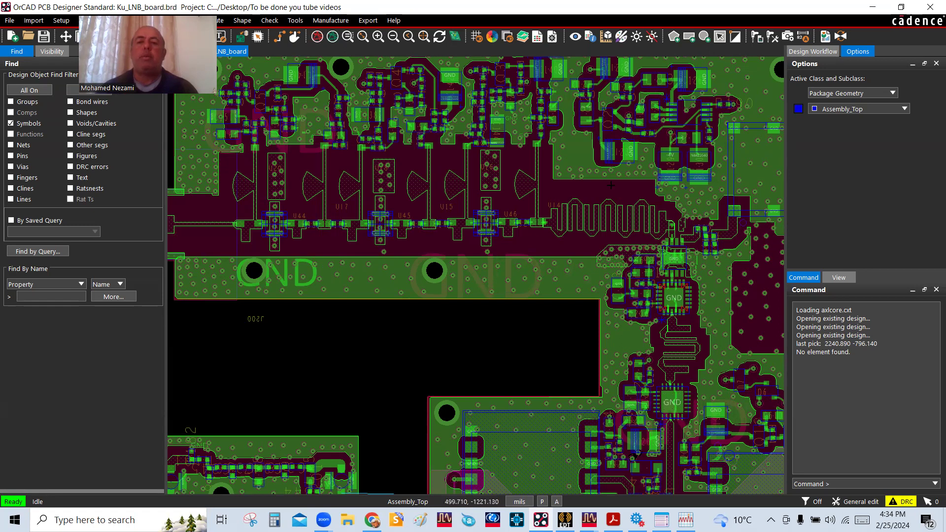
Leave the board layout and return to the title page of the LNB design PDF in Acrobat
click(873, 7)
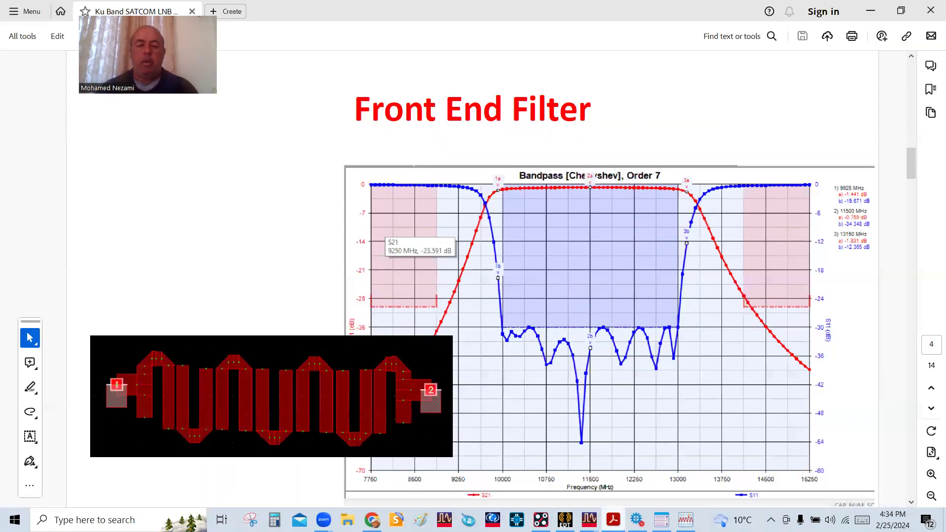
click(872, 9)
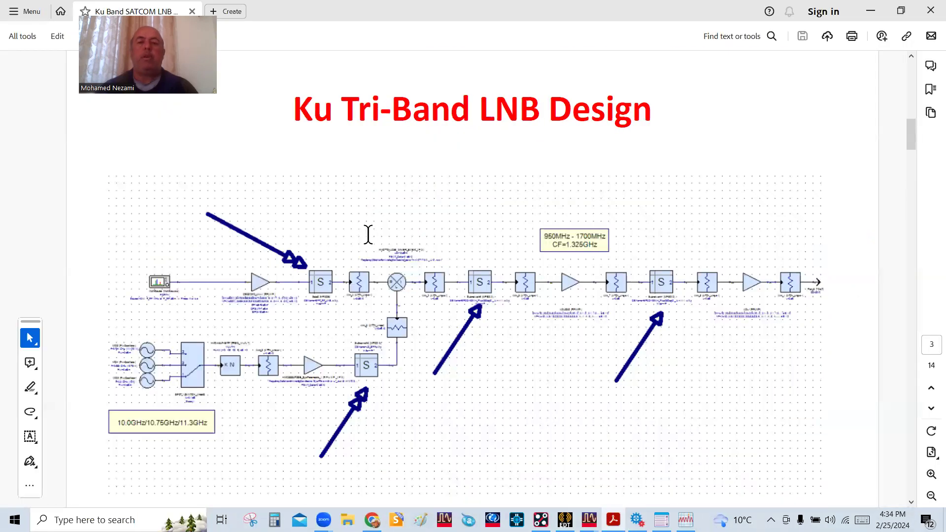
scroll(368, 235, up, 2)
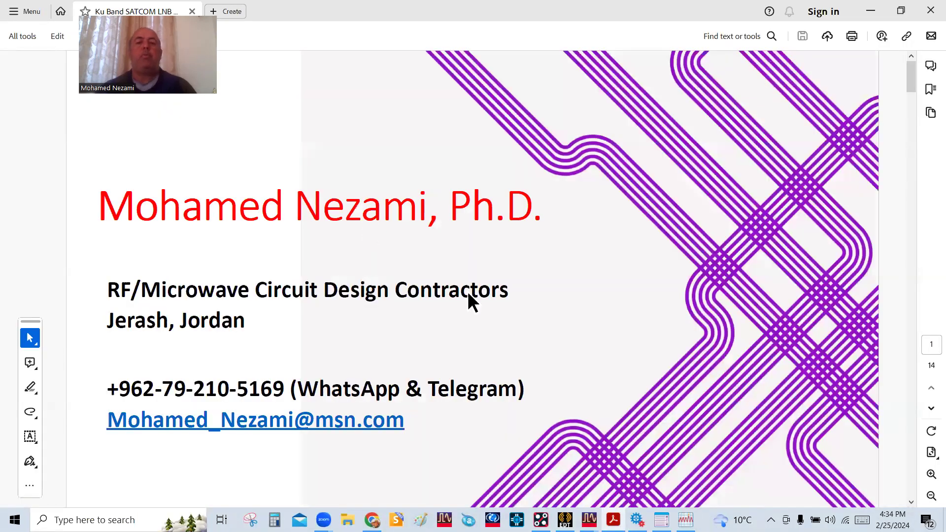